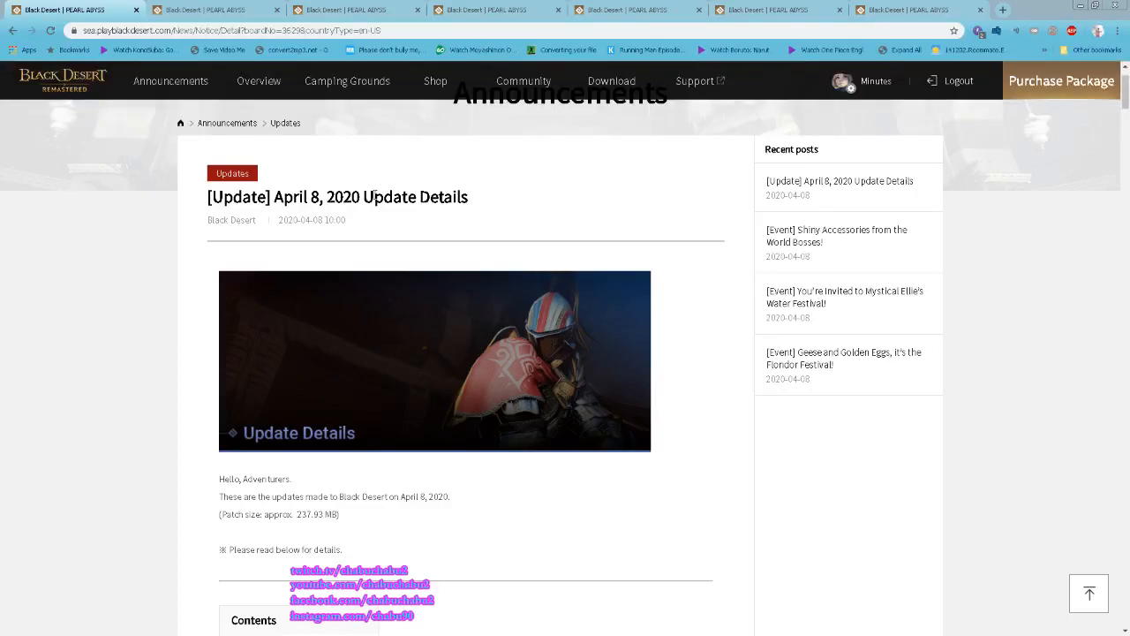
scroll(730, 332, "down", 5)
scroll(706, 318, "down", 4)
scroll(671, 309, "down", 4)
scroll(650, 307, "down", 6)
scroll(649, 306, "up", 1)
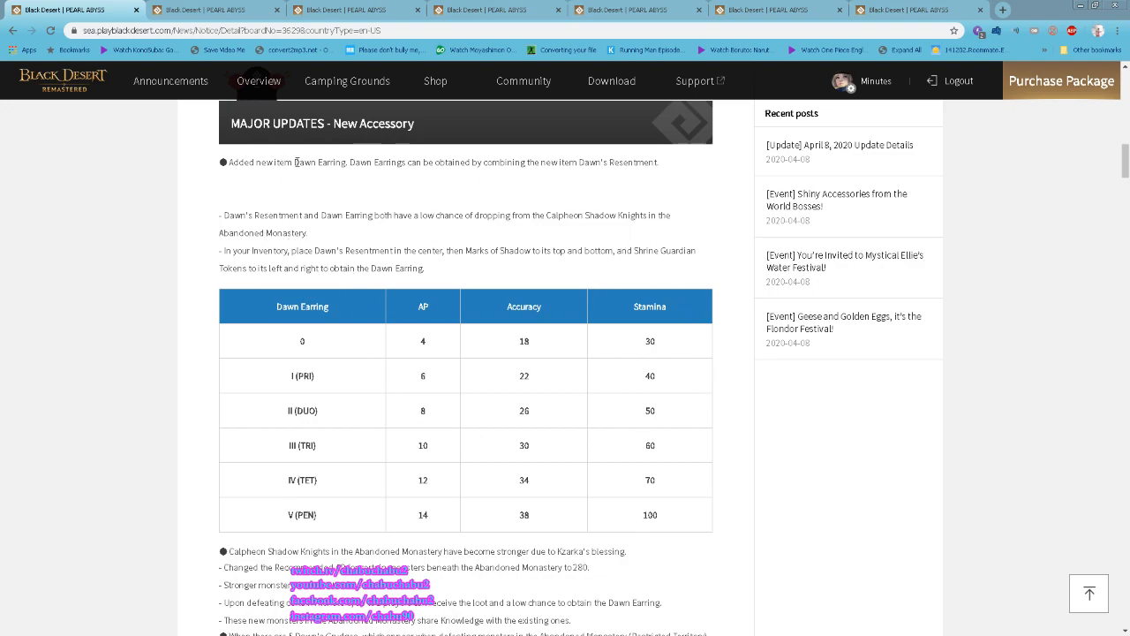
scroll(538, 257, "down", 1)
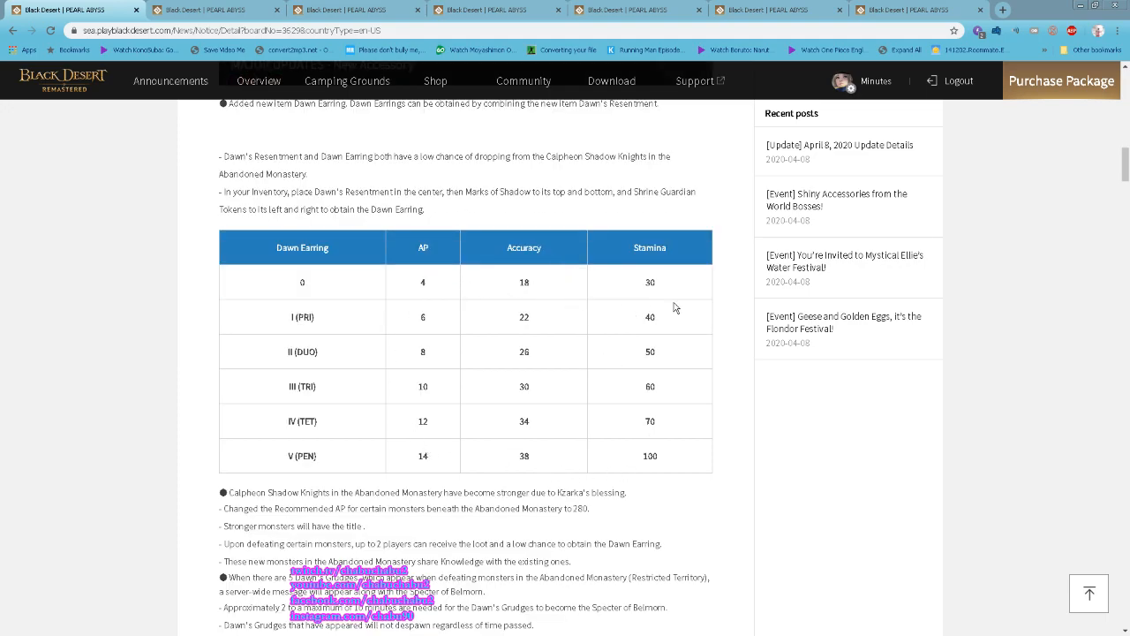
scroll(675, 308, "down", 1)
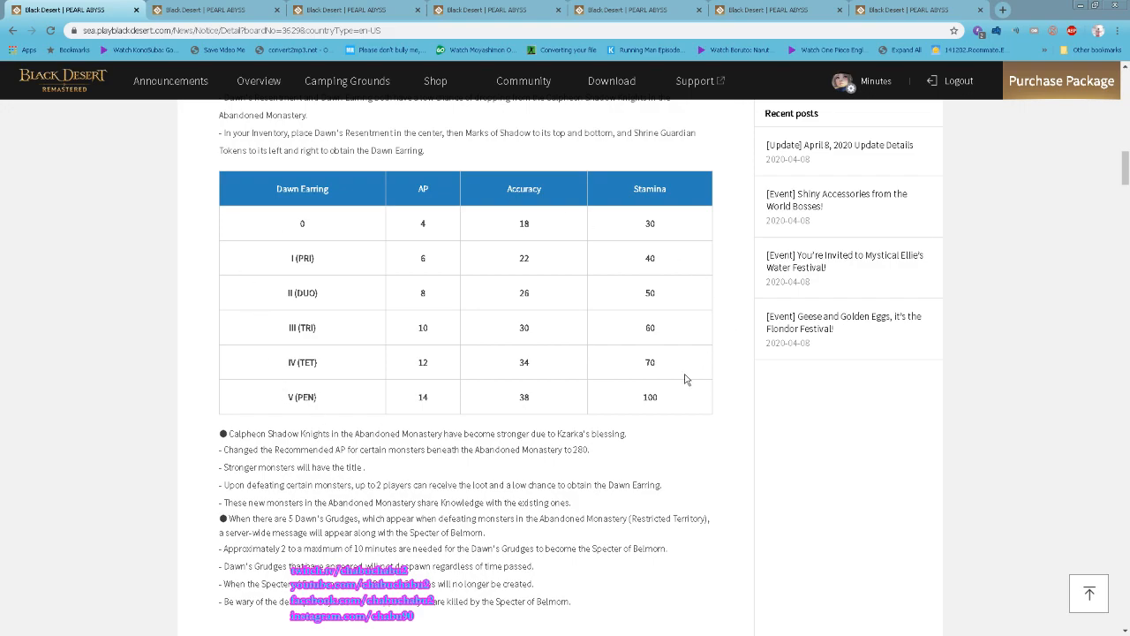
scroll(642, 312, "down", 1)
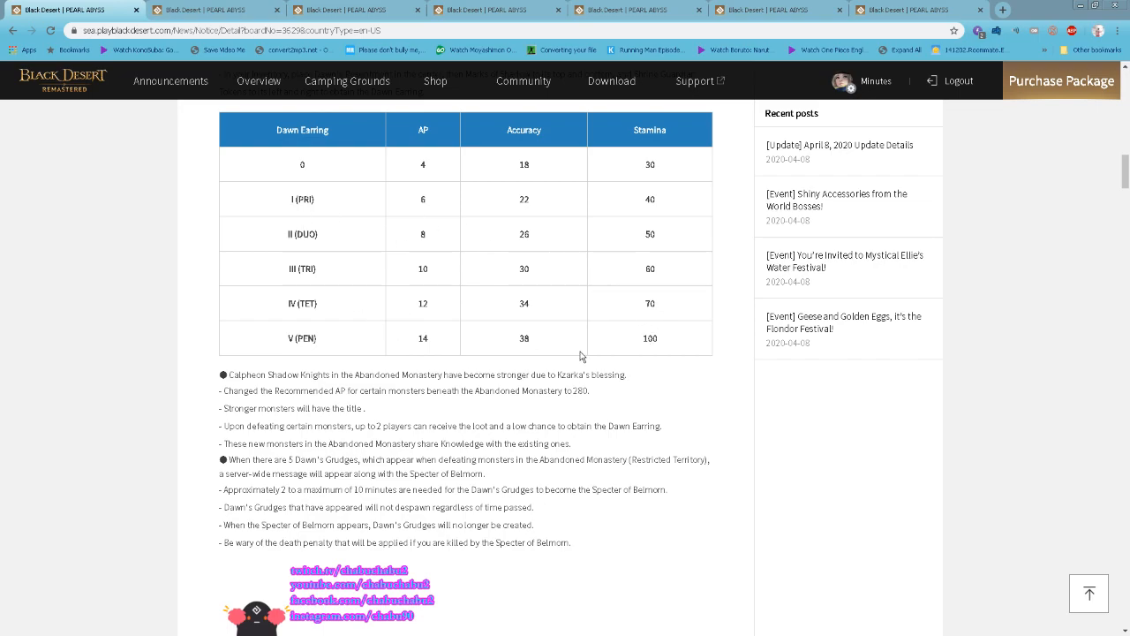
scroll(611, 361, "down", 1)
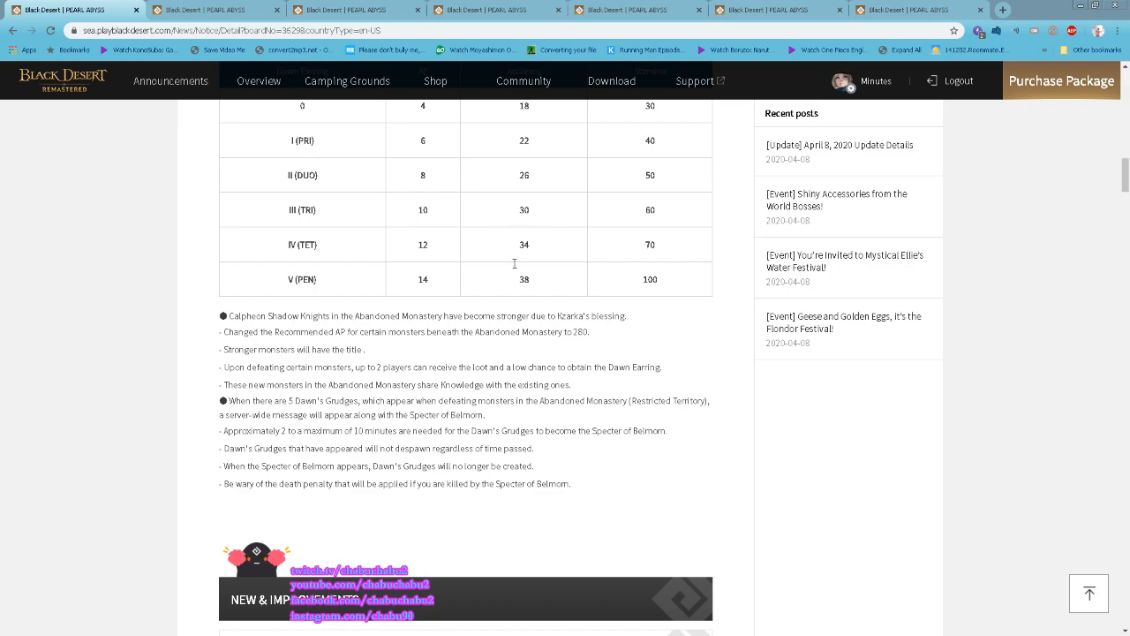
scroll(693, 304, "down", 3)
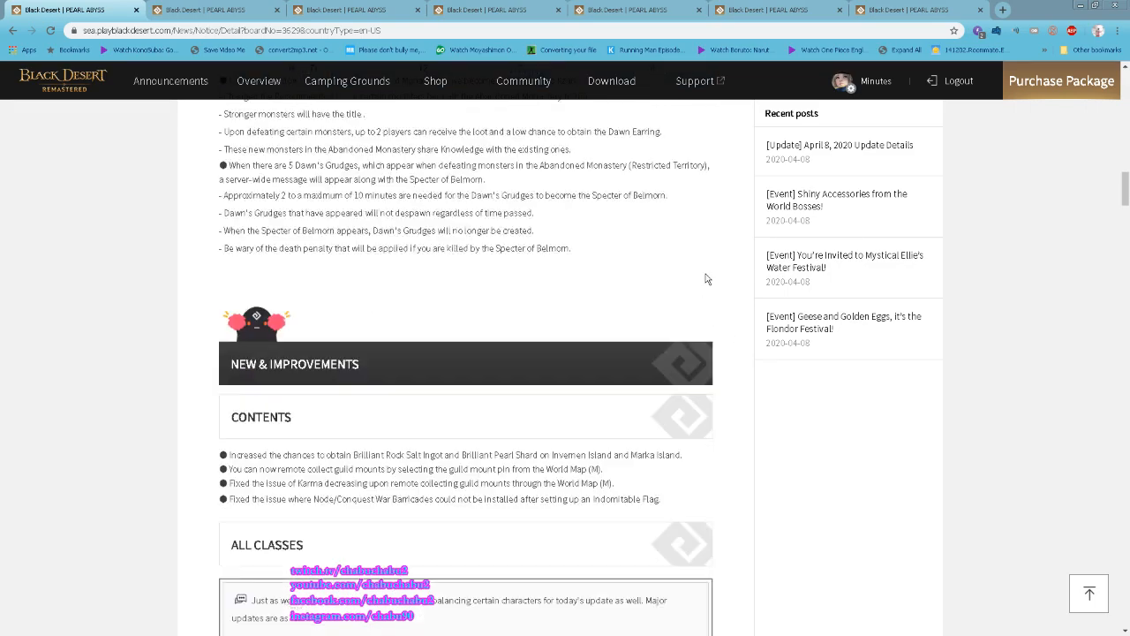
scroll(706, 279, "down", 3)
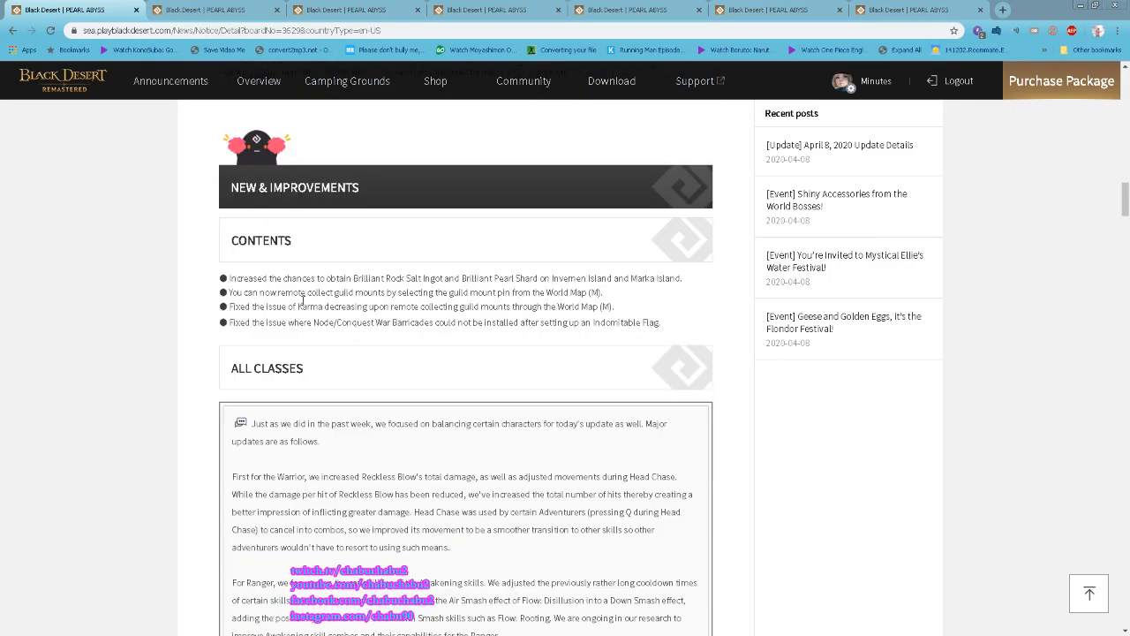
scroll(596, 344, "down", 5)
scroll(596, 345, "down", 5)
scroll(596, 344, "down", 5)
scroll(795, 318, "down", 3)
mouse_move(1124, 299)
left_mouse_down()
mouse_move(1126, 485)
mouse_move(1125, 475)
left_mouse_up()
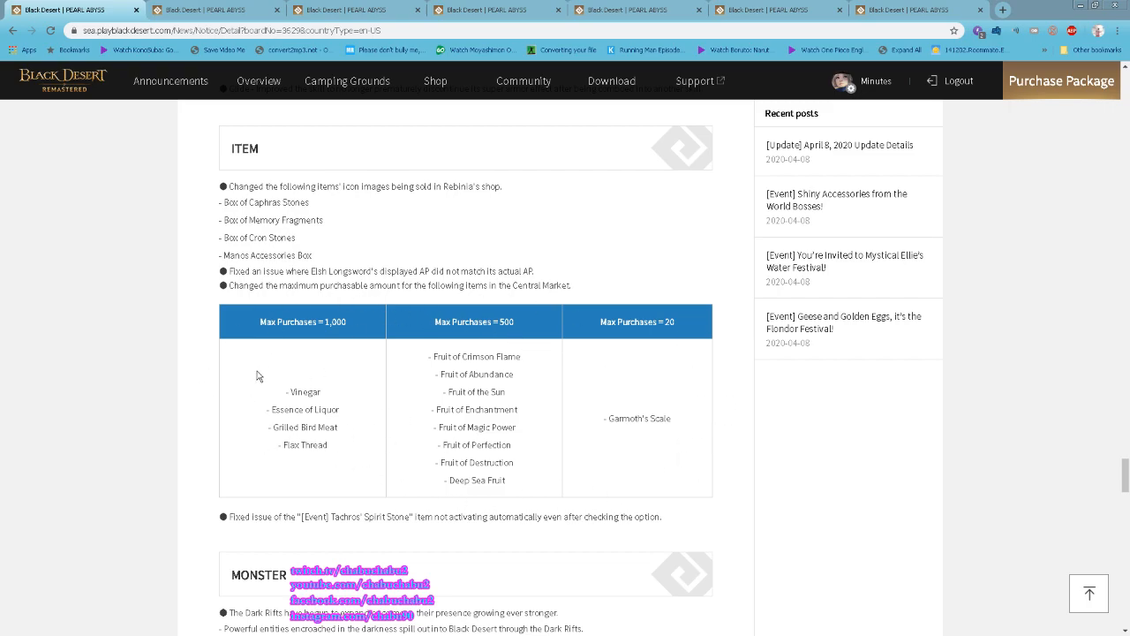
scroll(732, 380, "down", 2)
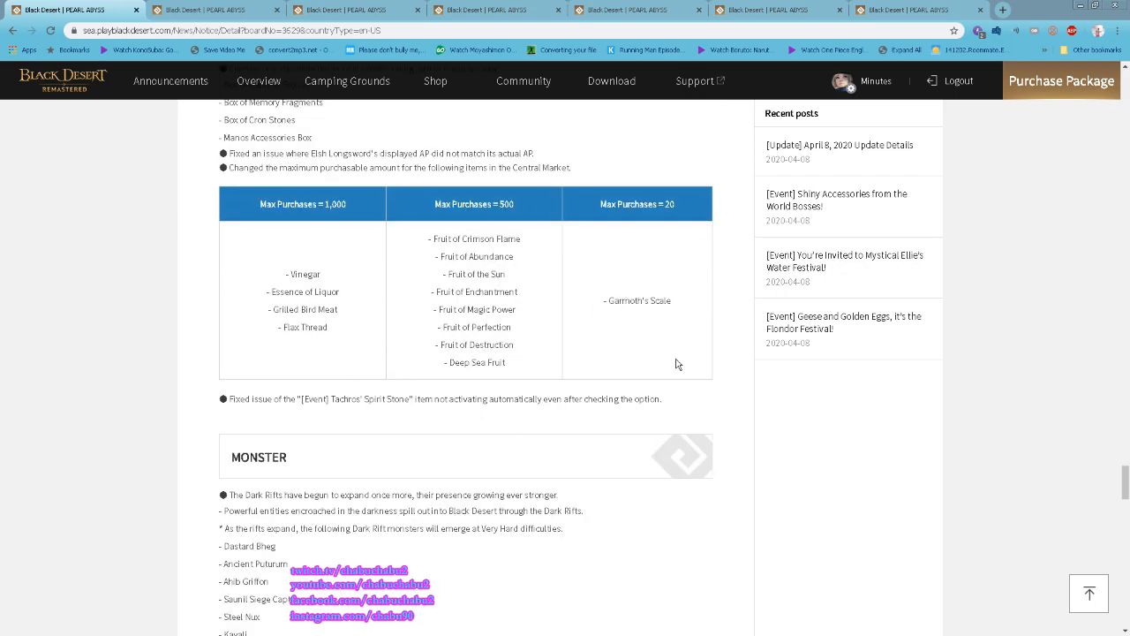
scroll(724, 396, "down", 1)
scroll(724, 396, "down", 1)
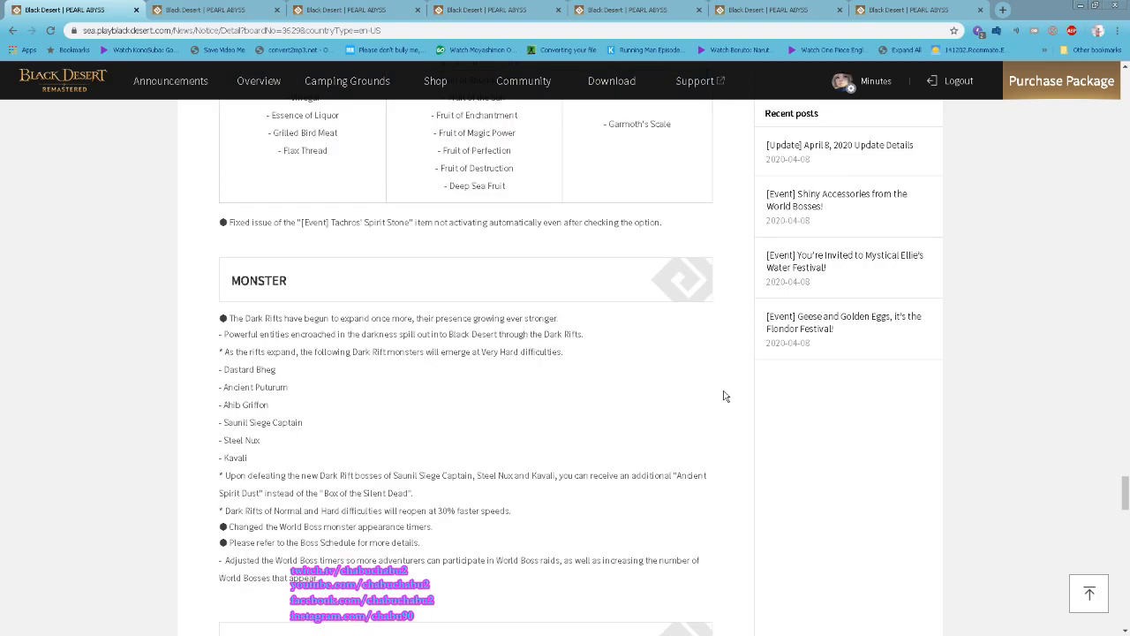
scroll(724, 396, "down", 1)
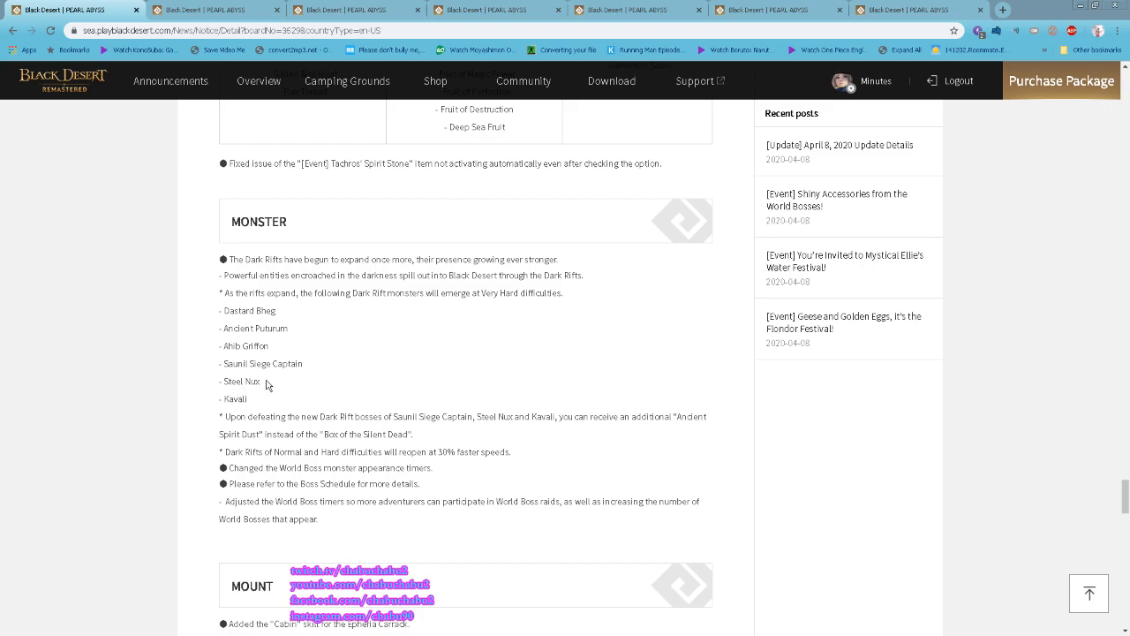
scroll(343, 371, "down", 1)
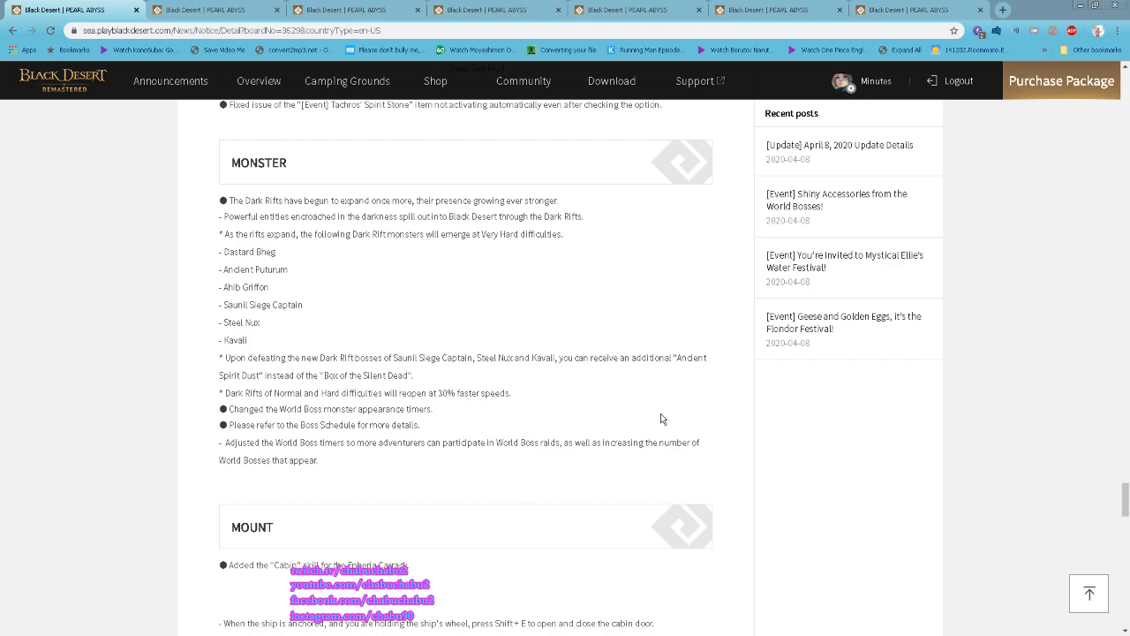
scroll(661, 413, "down", 1)
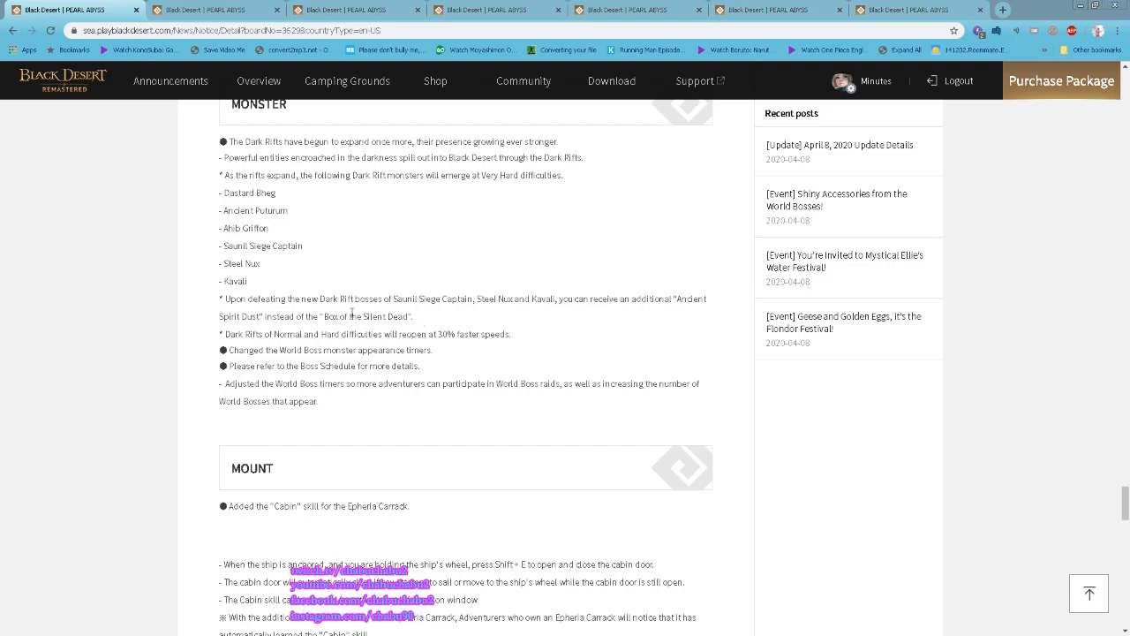
scroll(582, 322, "down", 1)
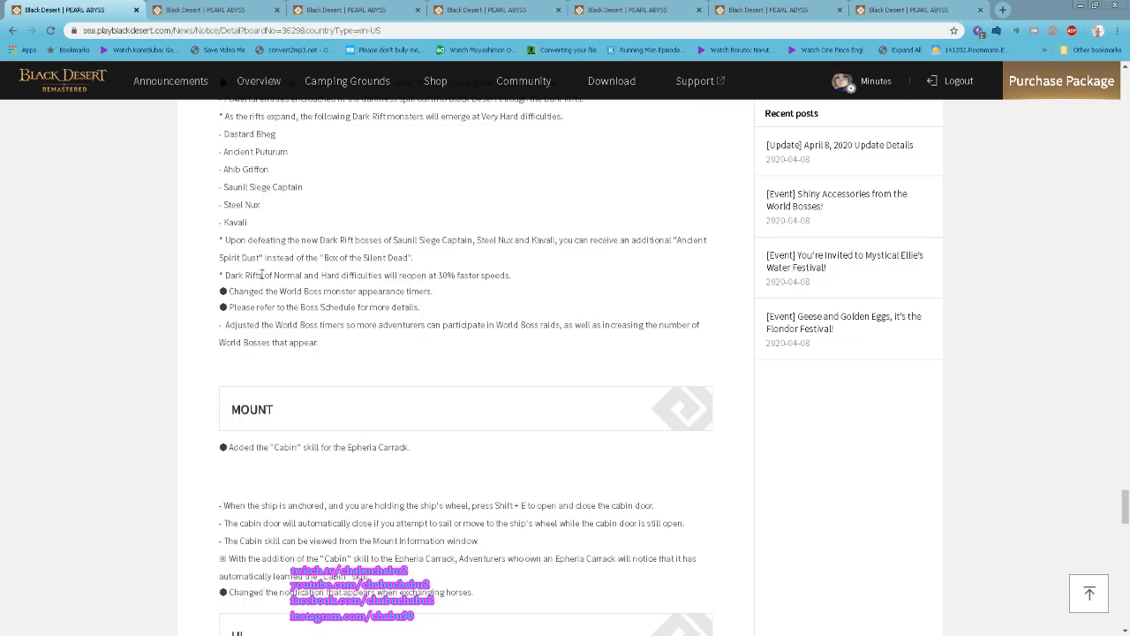
Read through the Monster and Mount changes, briefly marking 'Hard' and the World Boss sentence.
double_click(333, 275)
left_click(415, 273)
scroll(458, 328, "up", 1)
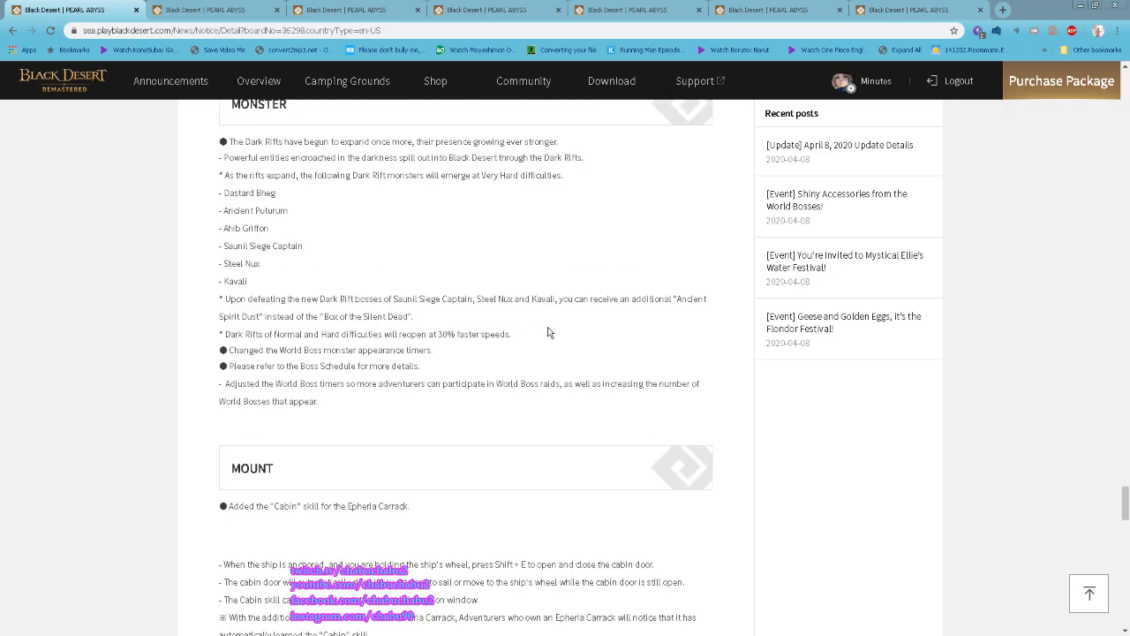
scroll(515, 344, "down", 2)
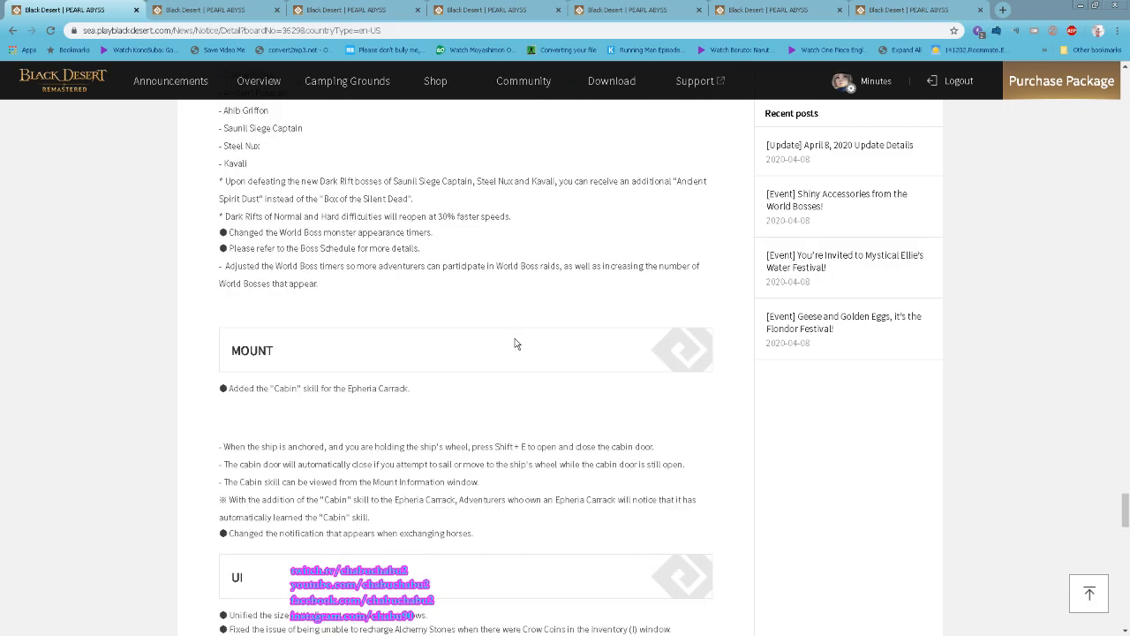
left_click_drag(280, 232, 420, 235)
left_click(512, 257)
scroll(495, 247, "down", 2)
scroll(593, 252, "down", 1)
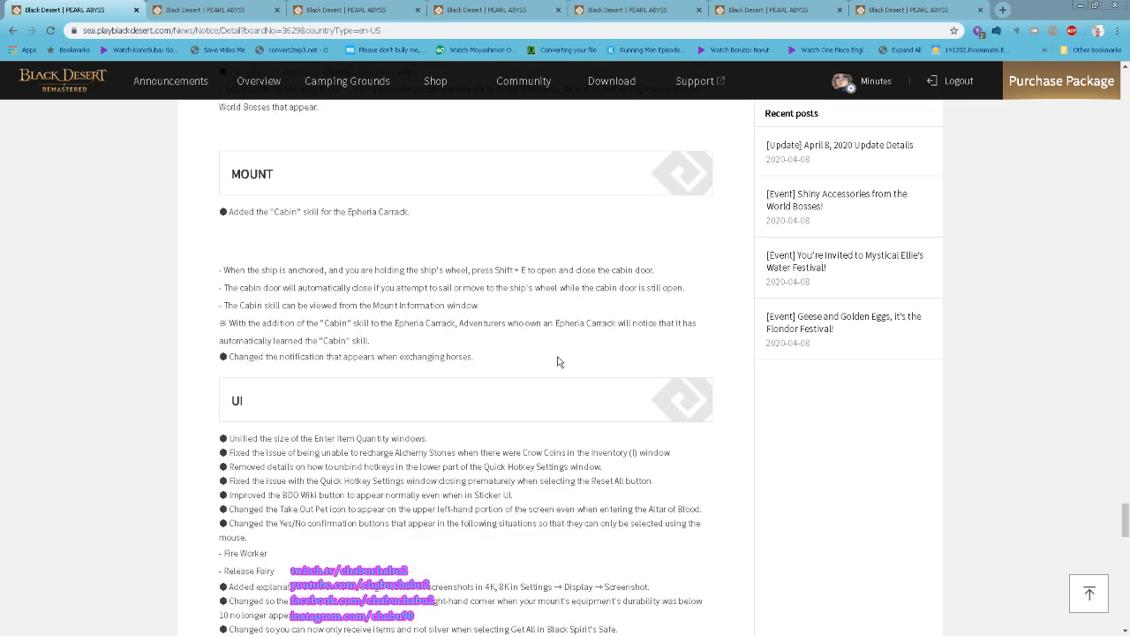
left_click_drag(270, 212, 346, 212)
Finish the Carrack Cabin notes and switch to the Mystical Ellie's Water Festival announcement.
left_click(483, 275)
scroll(603, 318, "down", 1)
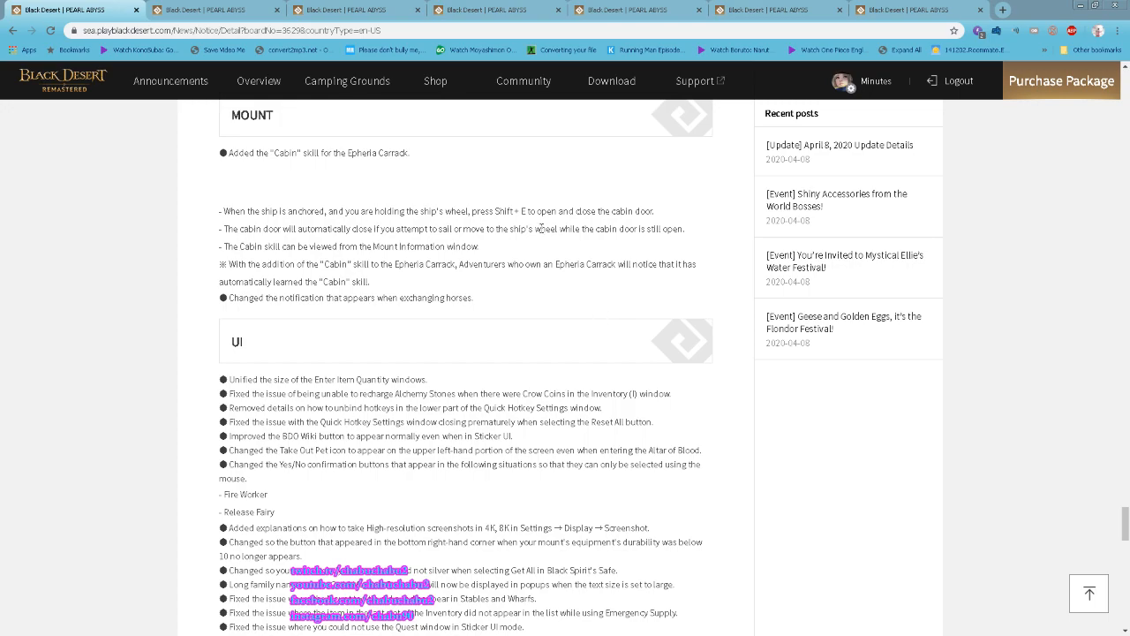
left_click_drag(487, 211, 542, 211)
left_click(573, 256)
scroll(662, 268, "down", 5)
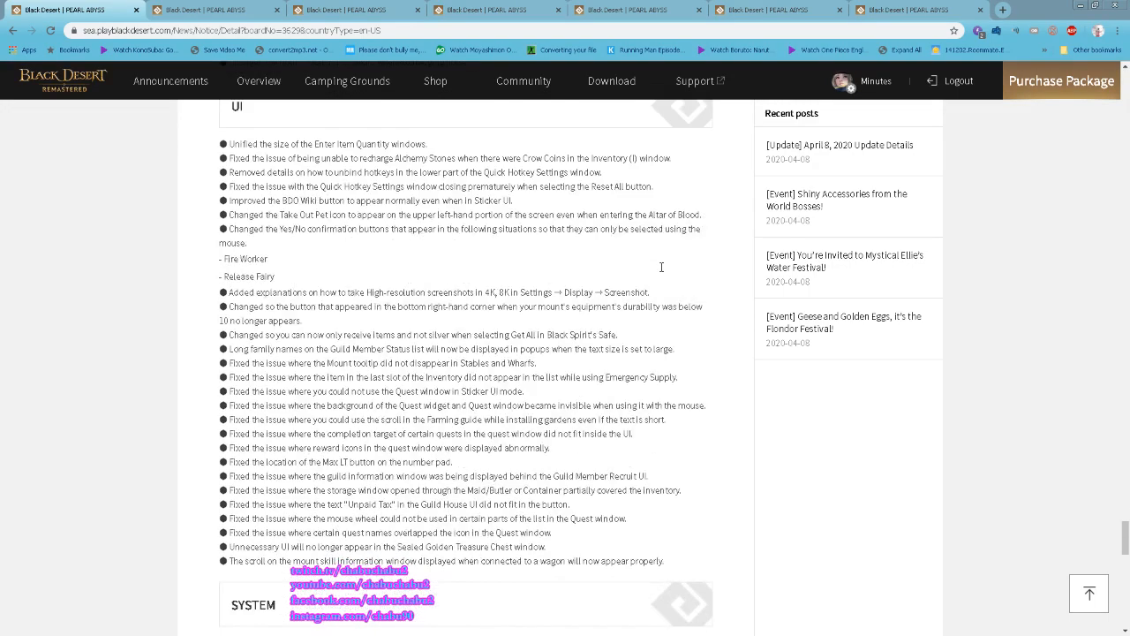
scroll(661, 267, "down", 5)
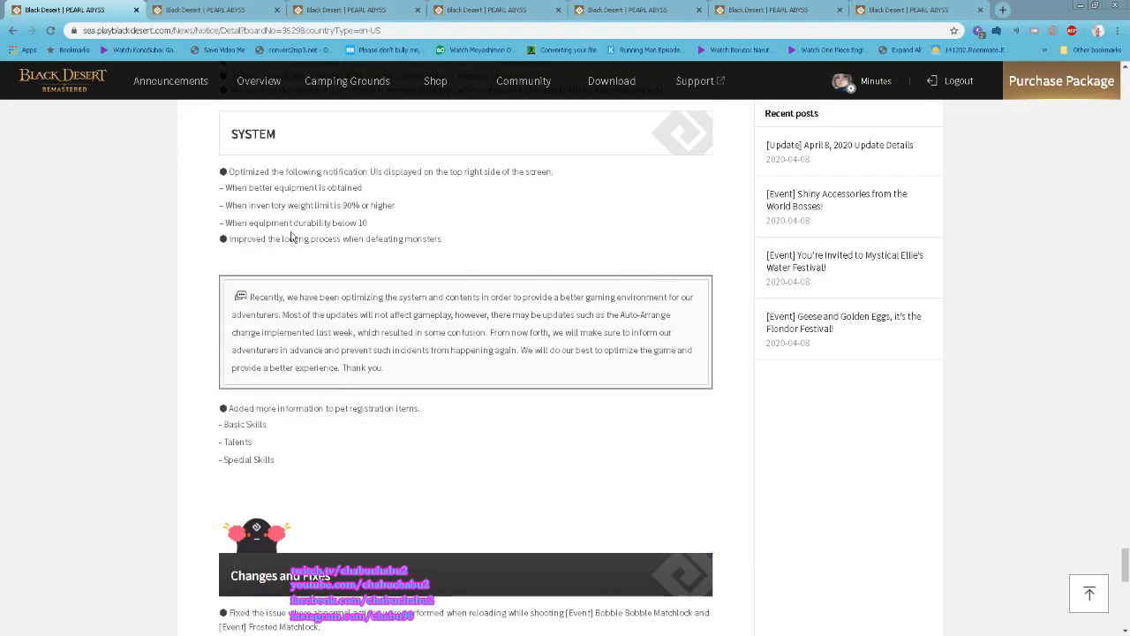
scroll(328, 320, "down", 3)
scroll(336, 327, "down", 3)
scroll(340, 325, "up", 3)
scroll(367, 316, "up", 4)
scroll(459, 358, "up", 5)
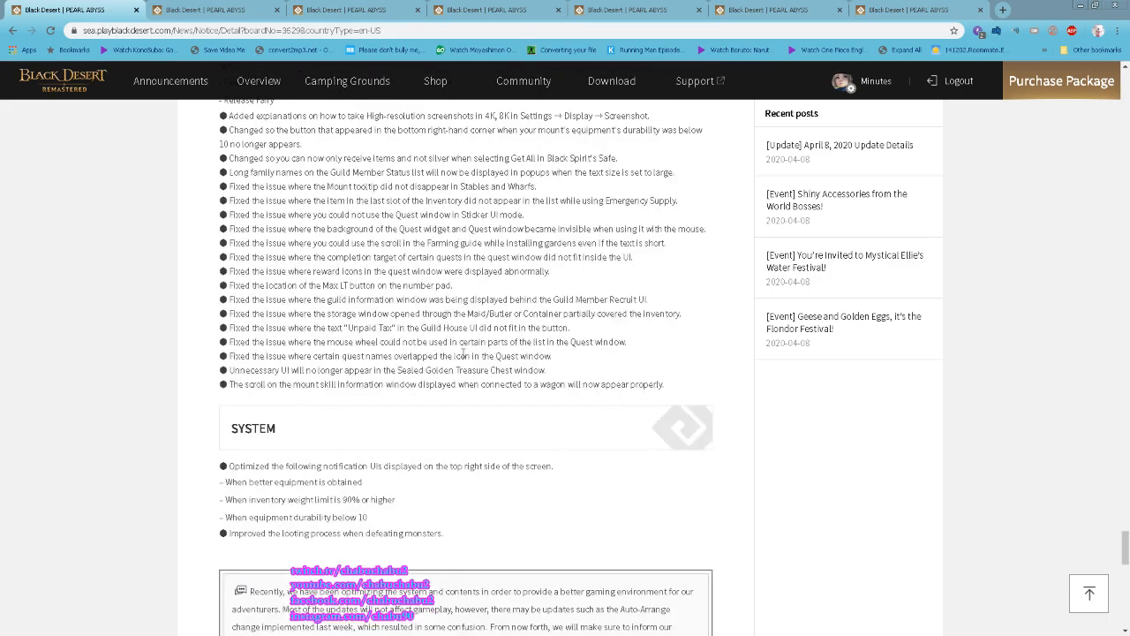
scroll(459, 358, "up", 5)
scroll(463, 355, "up", 3)
scroll(465, 353, "up", 4)
scroll(468, 353, "up", 3)
scroll(473, 354, "up", 2)
left_click(193, 9)
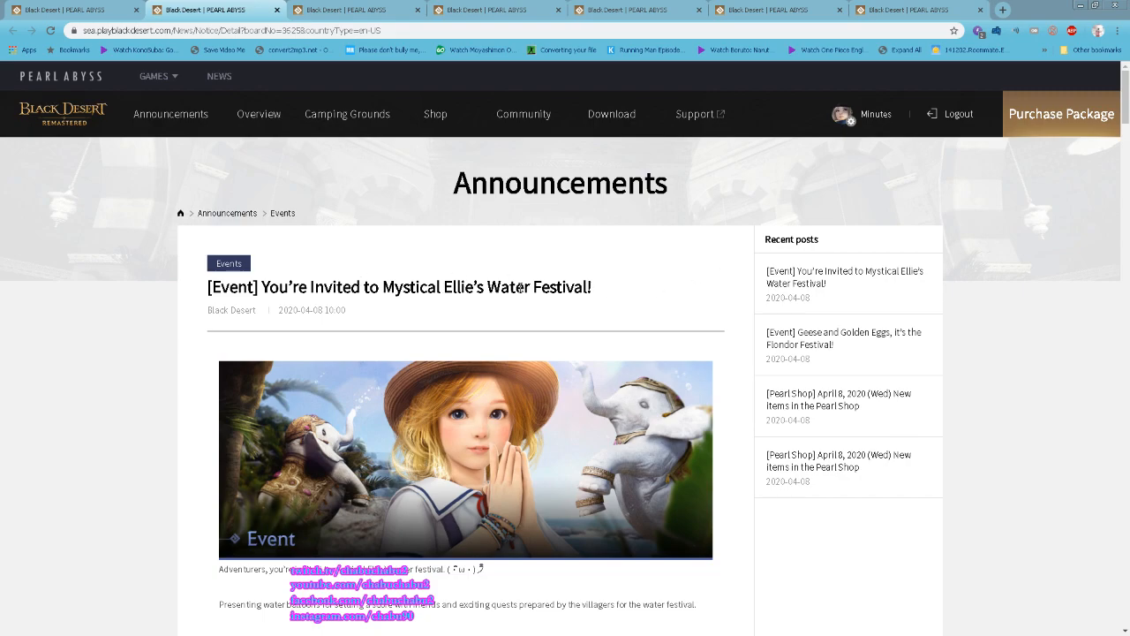
scroll(655, 272, "down", 3)
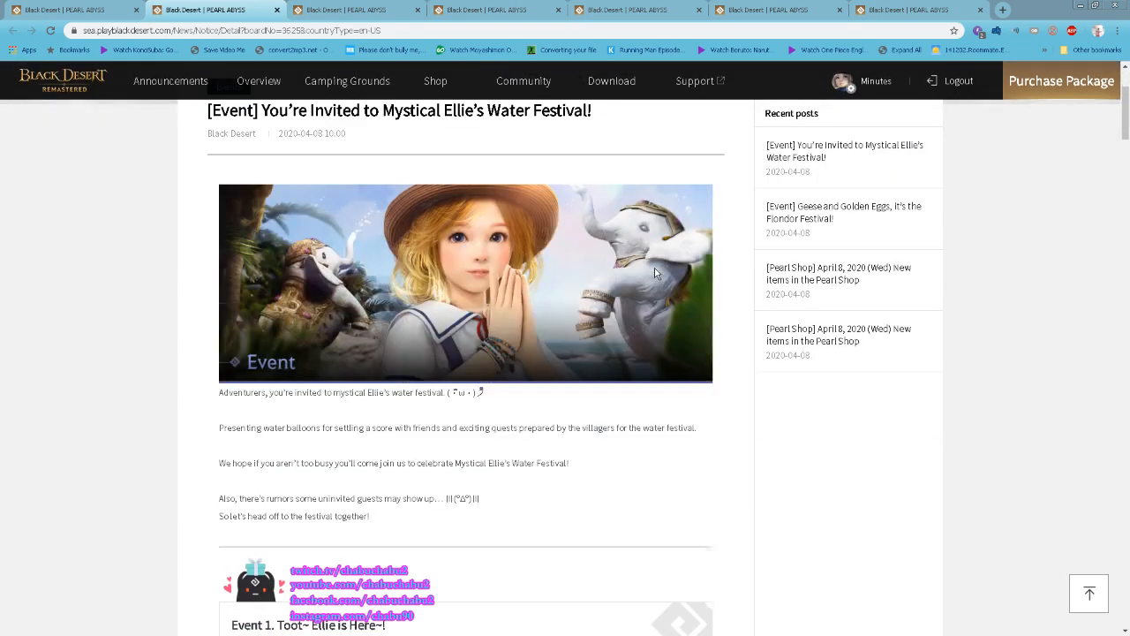
scroll(654, 267, "down", 5)
scroll(657, 263, "down", 2)
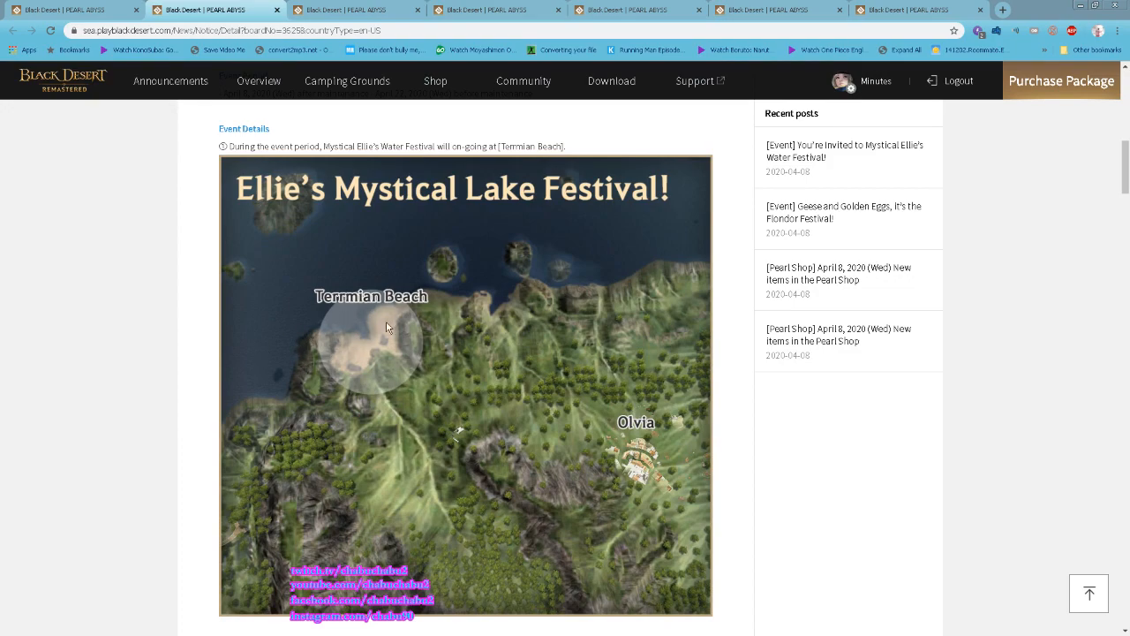
scroll(387, 367, "up", 1)
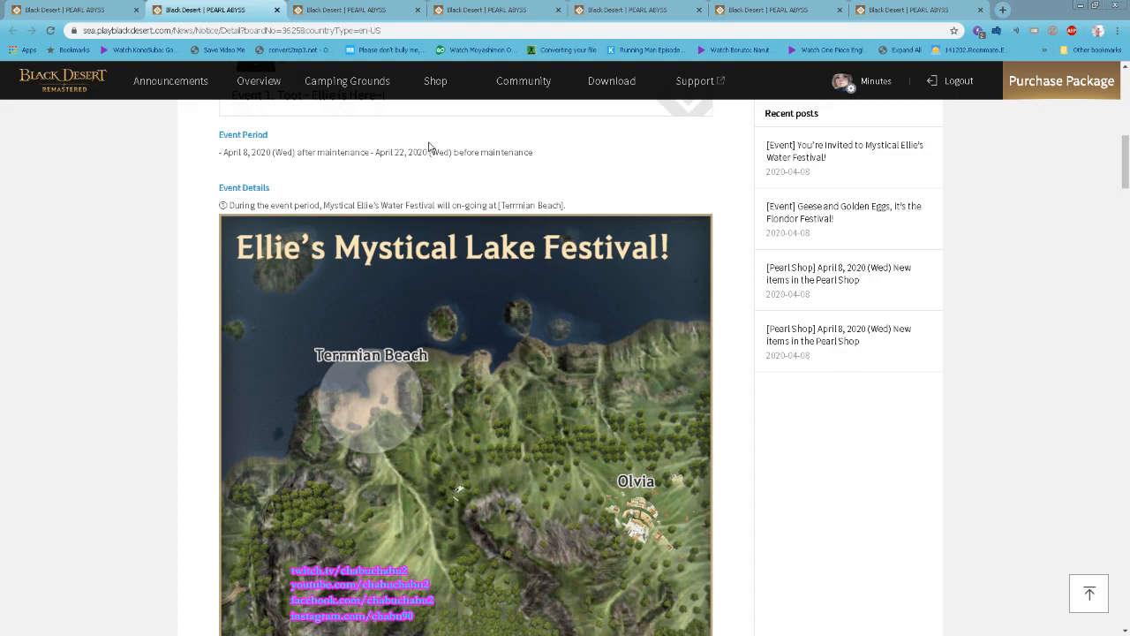
Note the April 8–22 event period while reading the Water Festival post.
left_click_drag(376, 152, 385, 155)
left_click(436, 204)
scroll(460, 342, "down", 5)
scroll(460, 343, "down", 4)
scroll(644, 307, "down", 2)
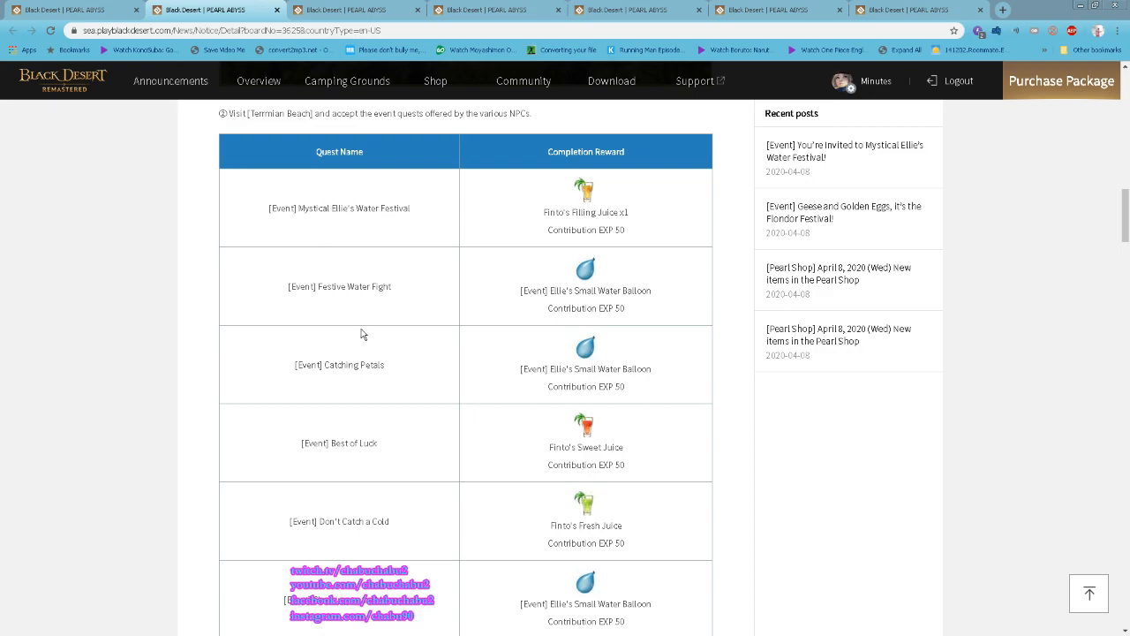
scroll(379, 209, "down", 1)
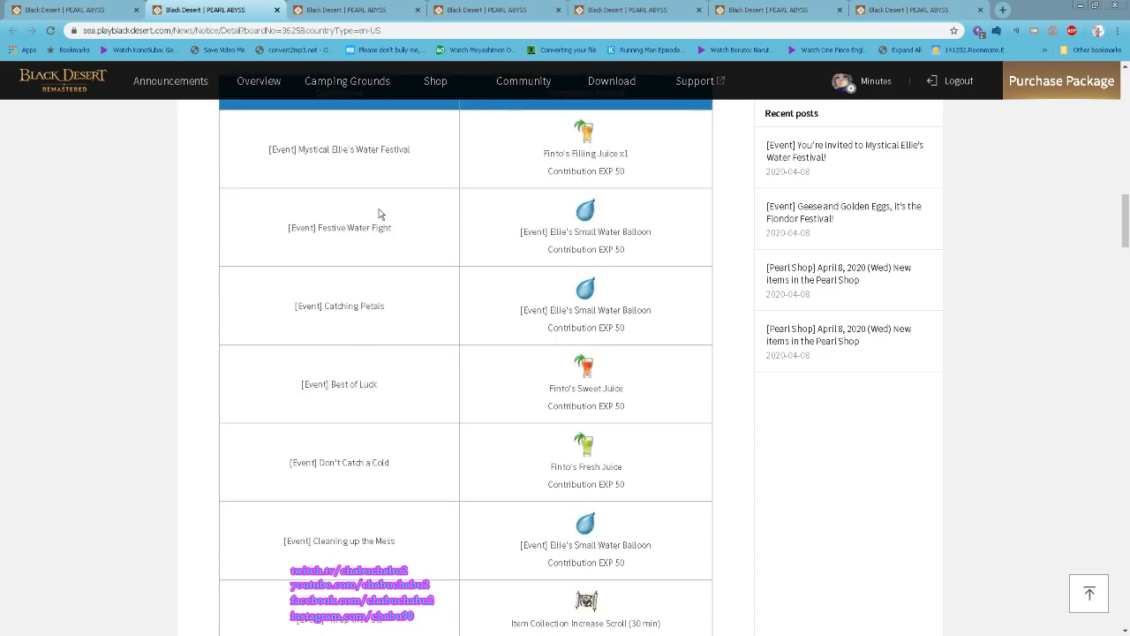
scroll(380, 209, "down", 1)
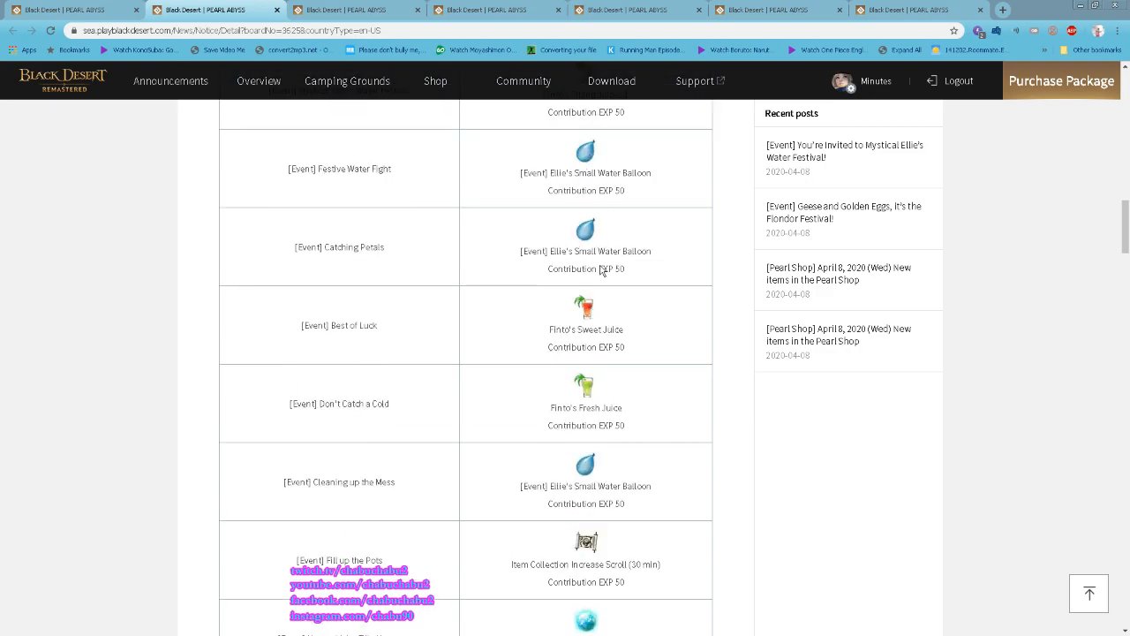
scroll(603, 256, "down", 1)
scroll(603, 265, "down", 2)
scroll(356, 279, "down", 1)
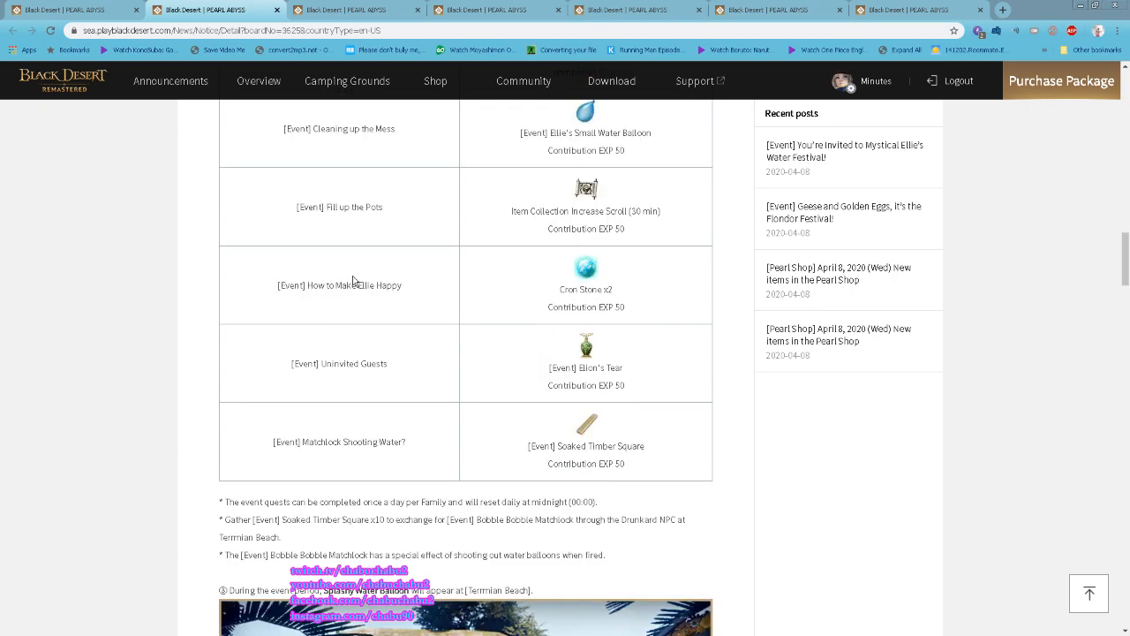
scroll(358, 317, "down", 1)
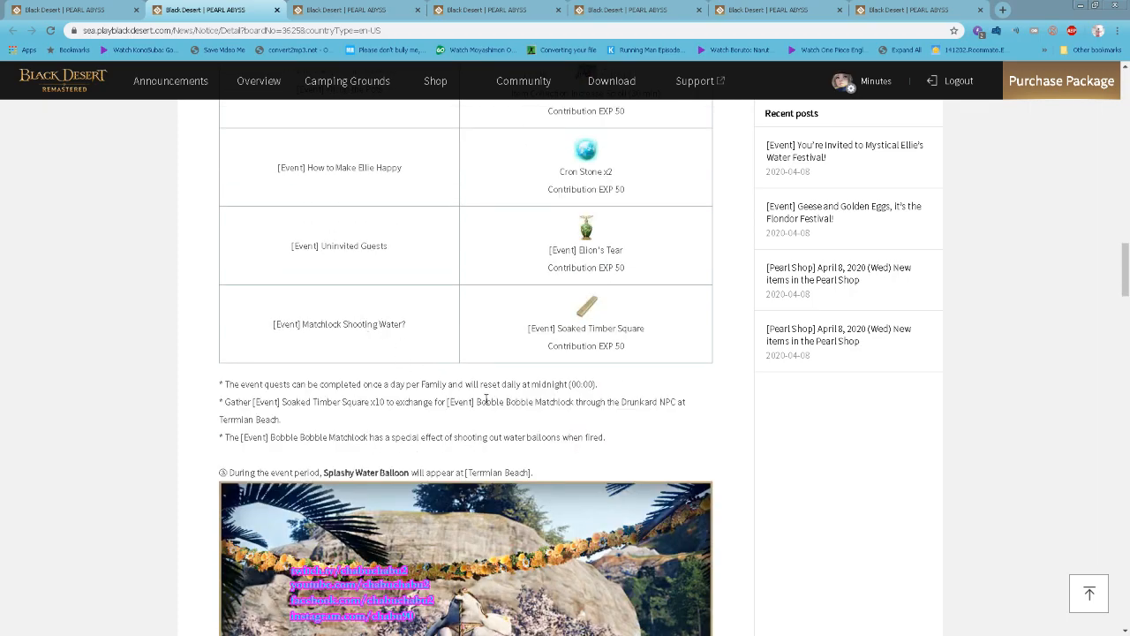
scroll(496, 369, "up", 1)
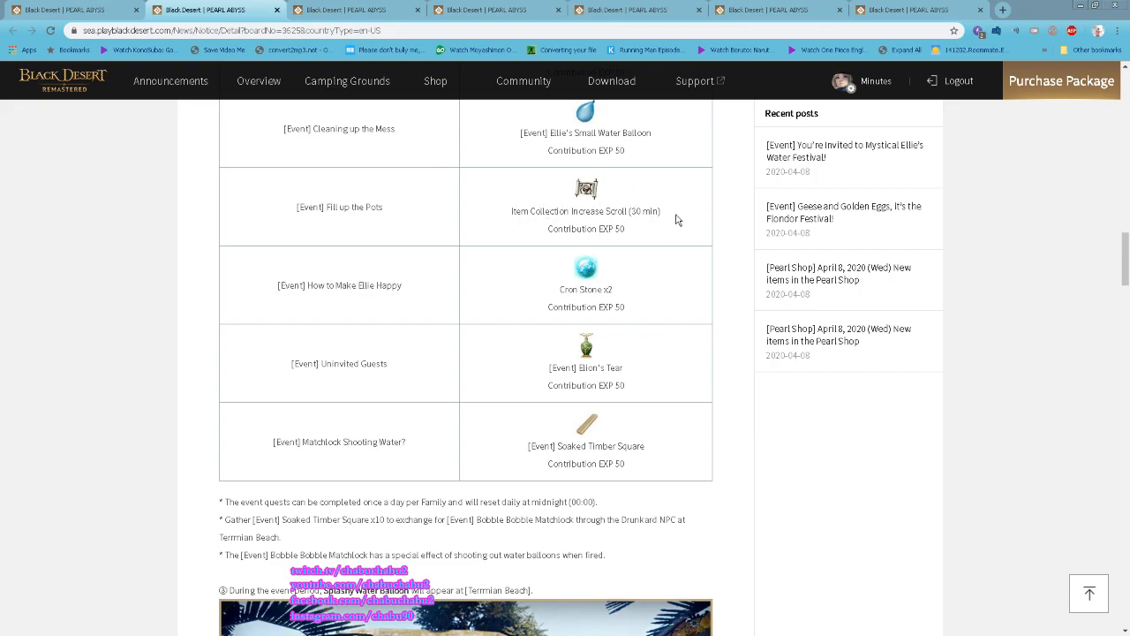
scroll(691, 210, "down", 1)
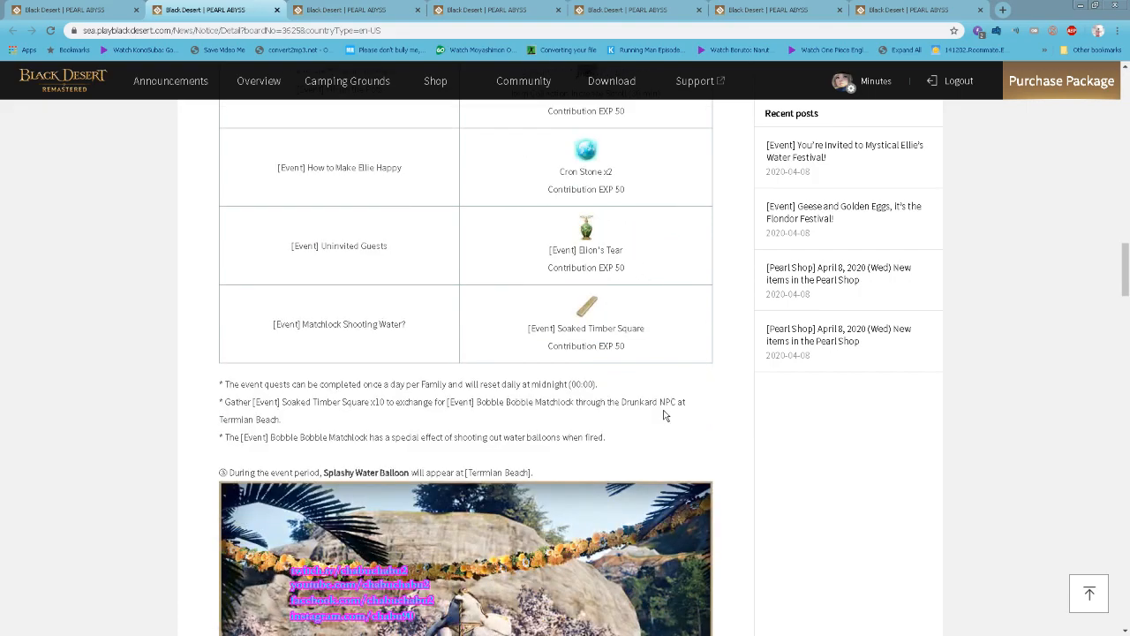
scroll(680, 380, "down", 1)
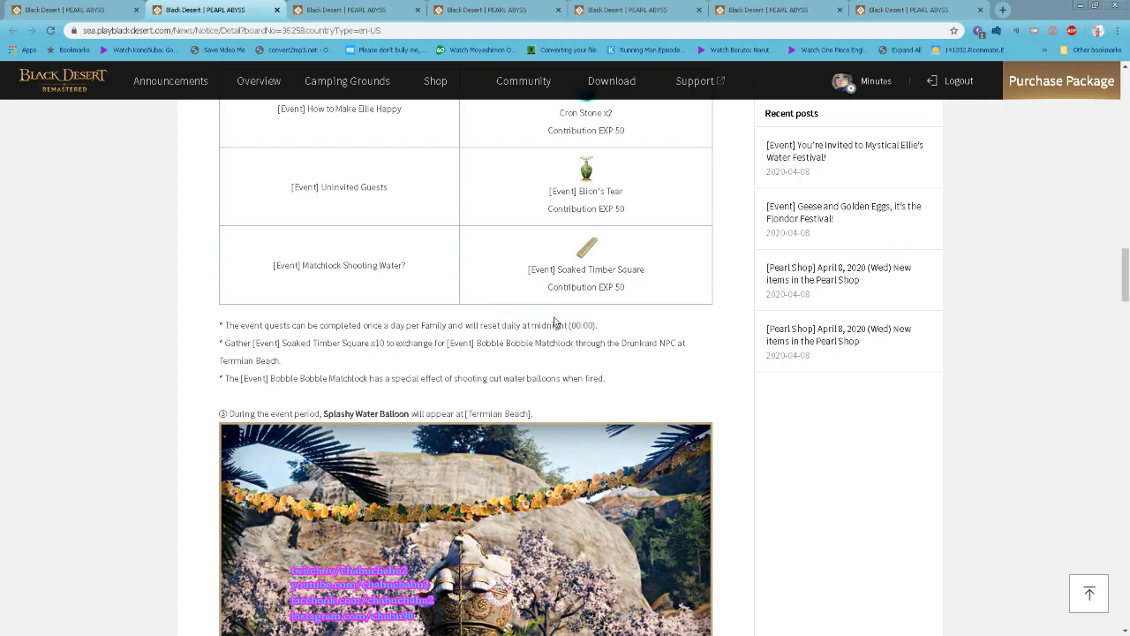
scroll(646, 362, "down", 1)
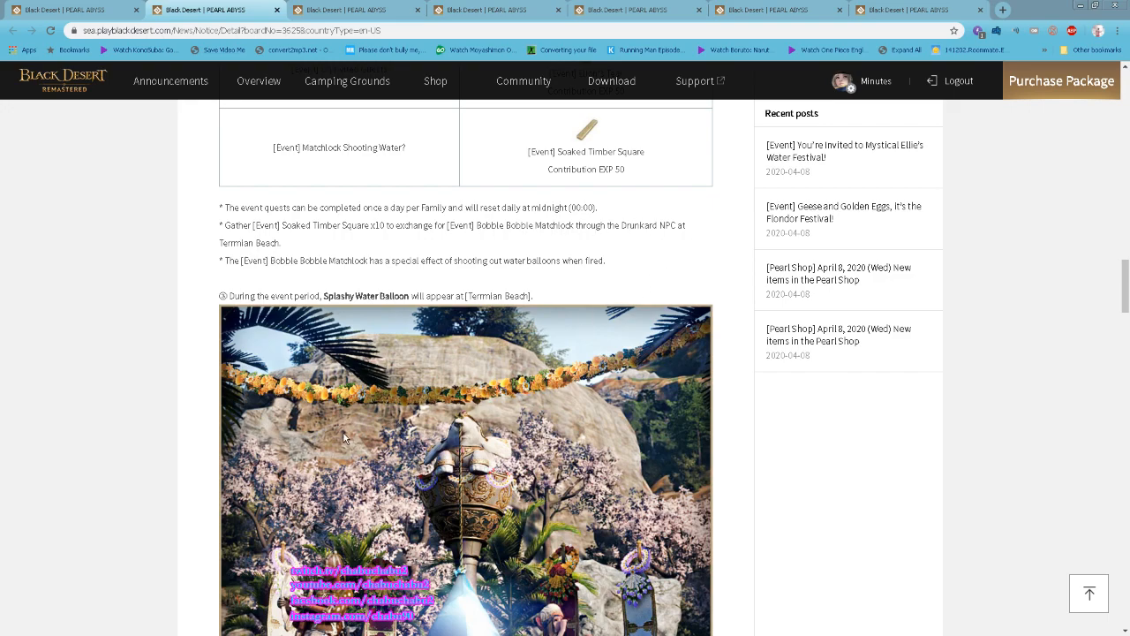
scroll(342, 433, "down", 2)
scroll(342, 434, "down", 1)
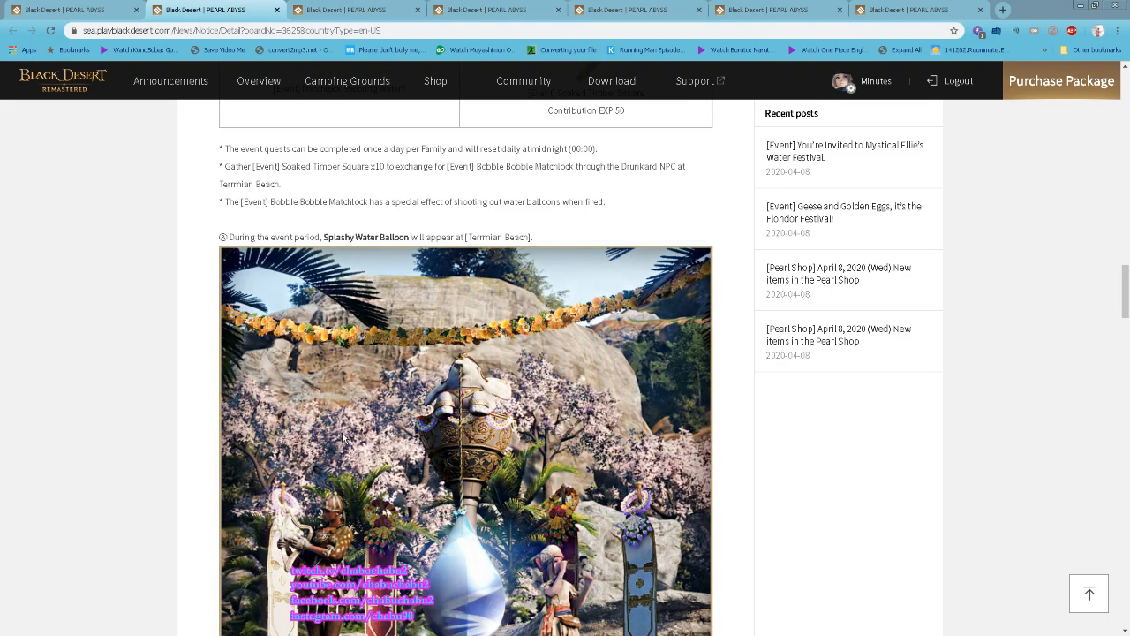
scroll(508, 351, "down", 3)
scroll(592, 362, "up", 3)
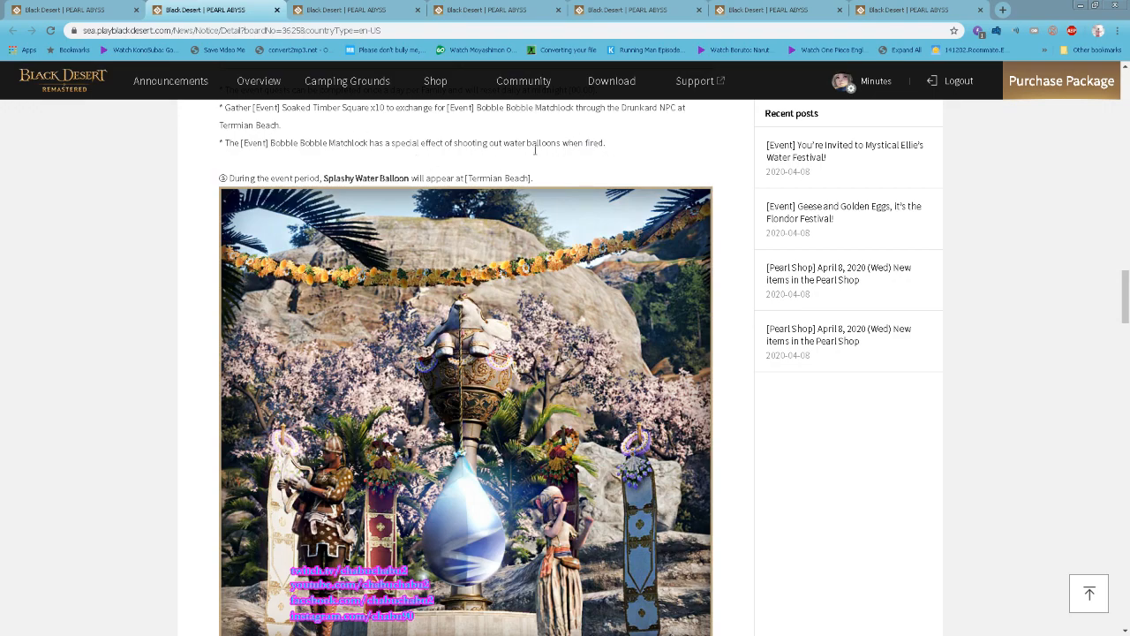
scroll(521, 154, "down", 3)
scroll(595, 296, "down", 2)
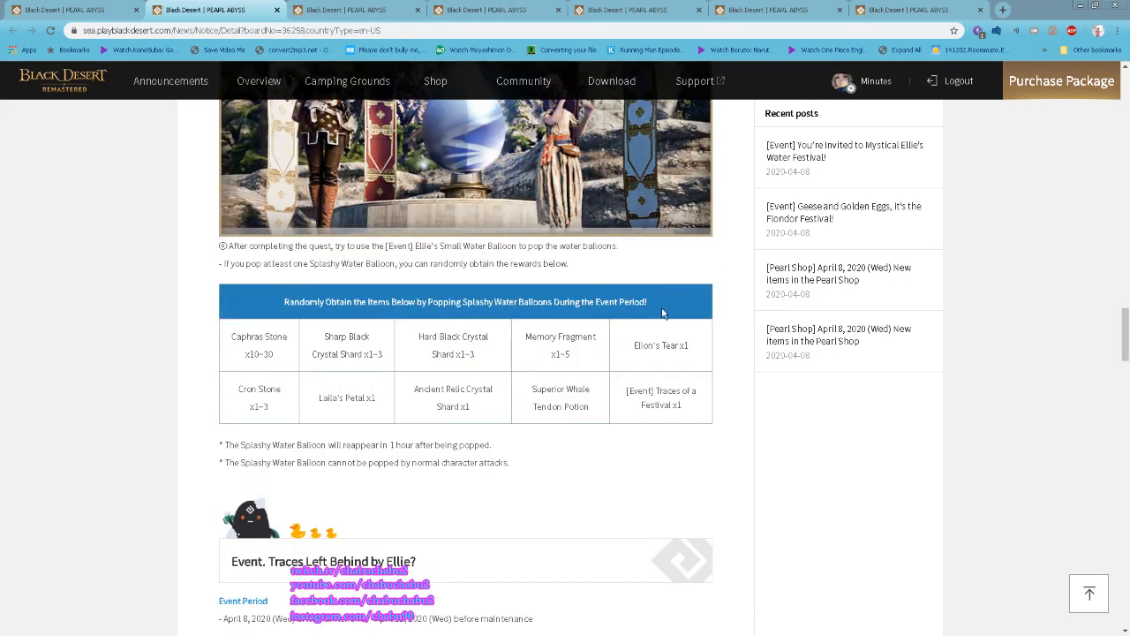
scroll(666, 340, "down", 1)
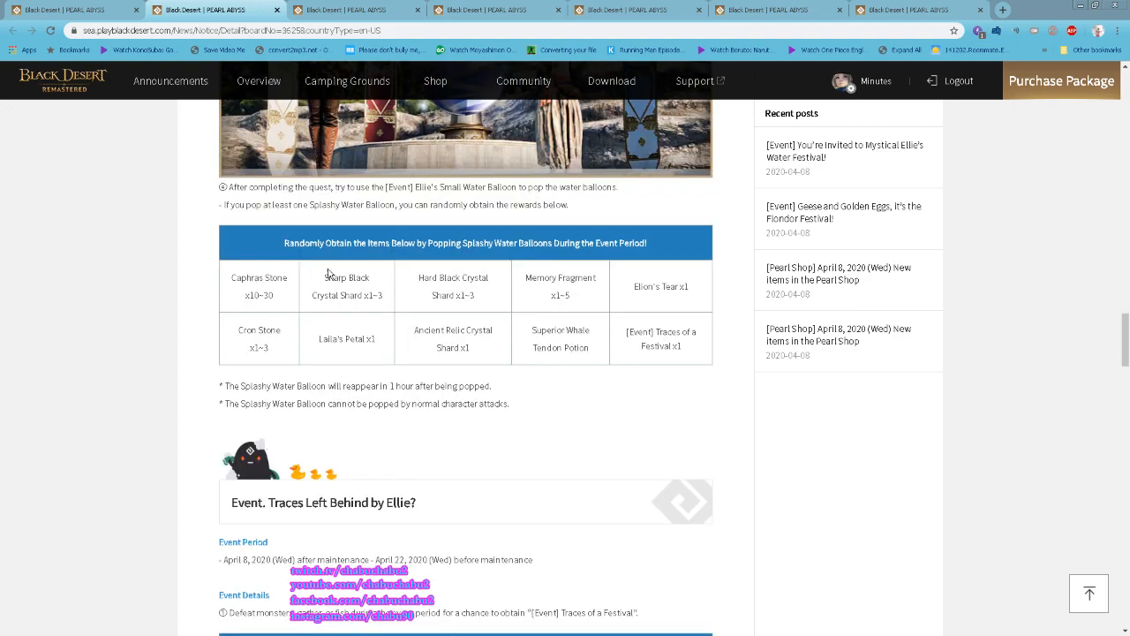
scroll(615, 296, "up", 1)
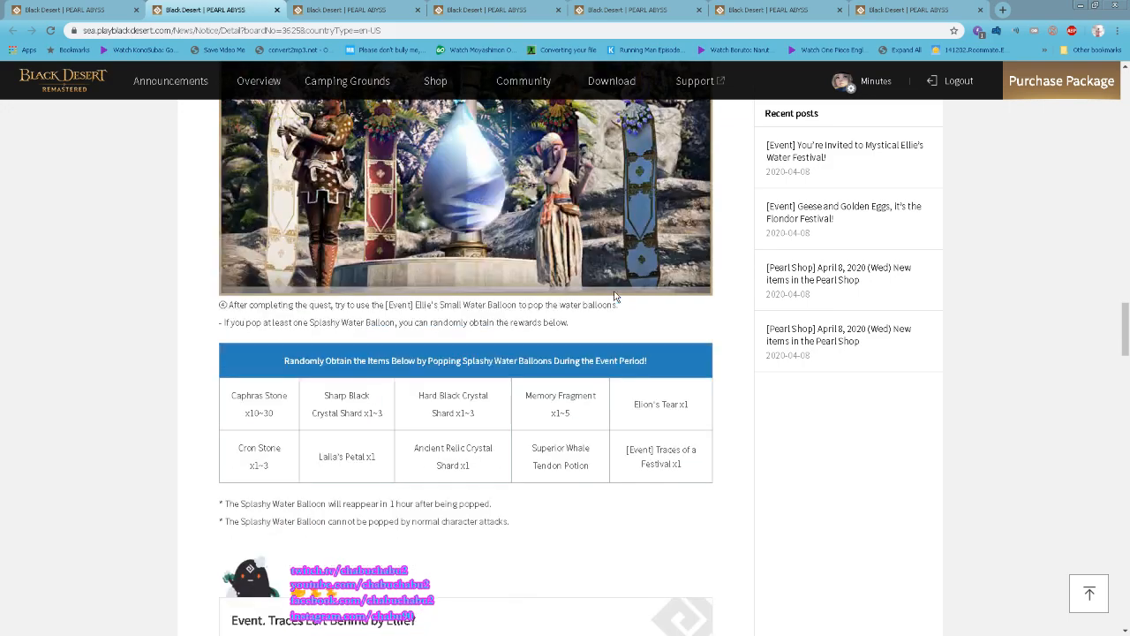
scroll(615, 296, "up", 1)
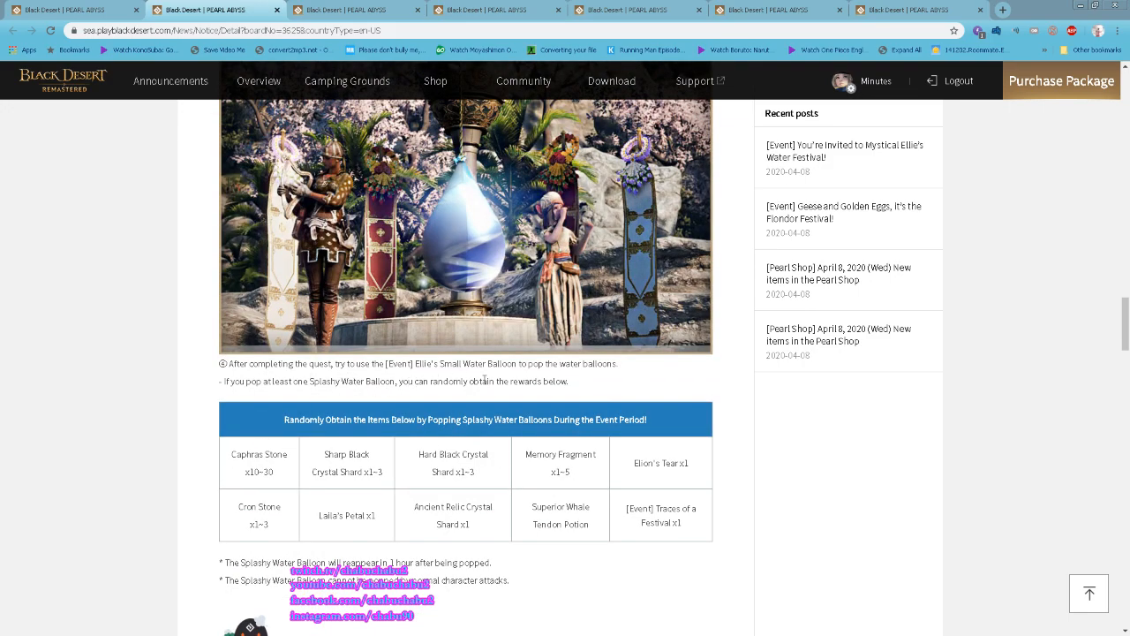
scroll(477, 205, "up", 1)
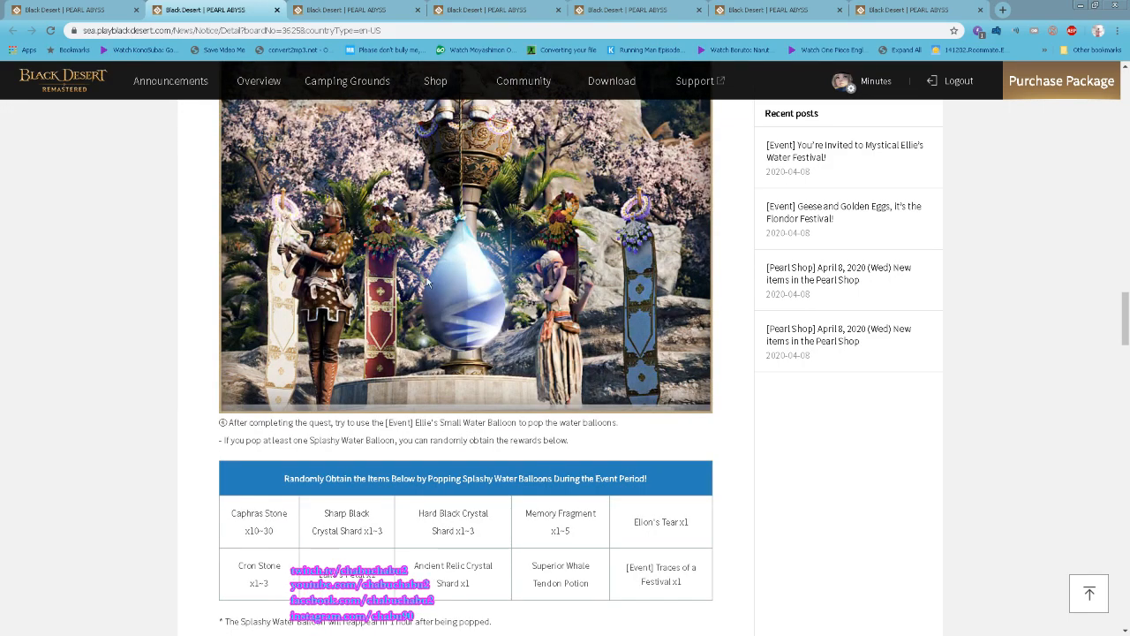
scroll(477, 295, "up", 1)
scroll(468, 265, "down", 1)
scroll(468, 222, "down", 2)
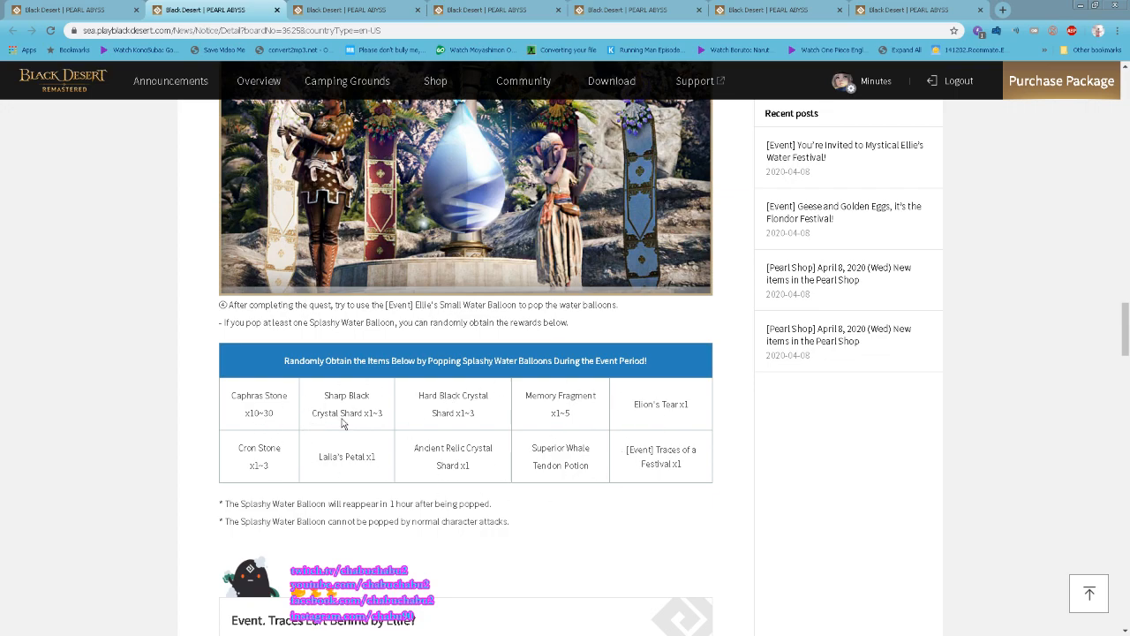
scroll(664, 395, "down", 1)
scroll(664, 396, "down", 1)
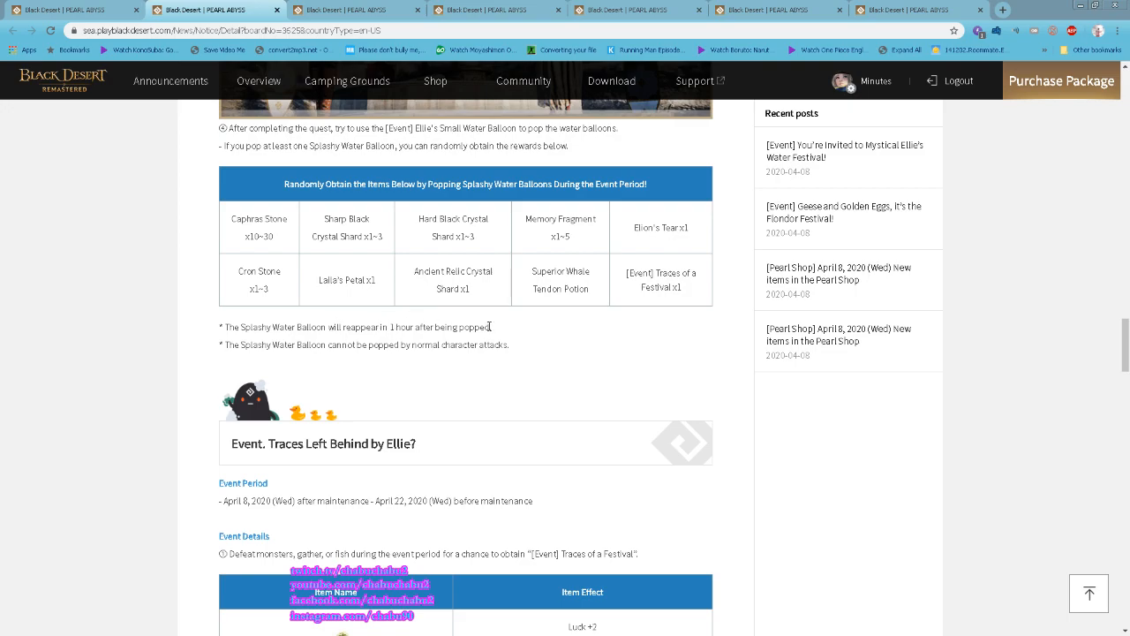
Note the one-hour Splashy Water Balloon respawn time in the reward table.
double_click(391, 327)
left_click(482, 324)
scroll(549, 333, "up", 5)
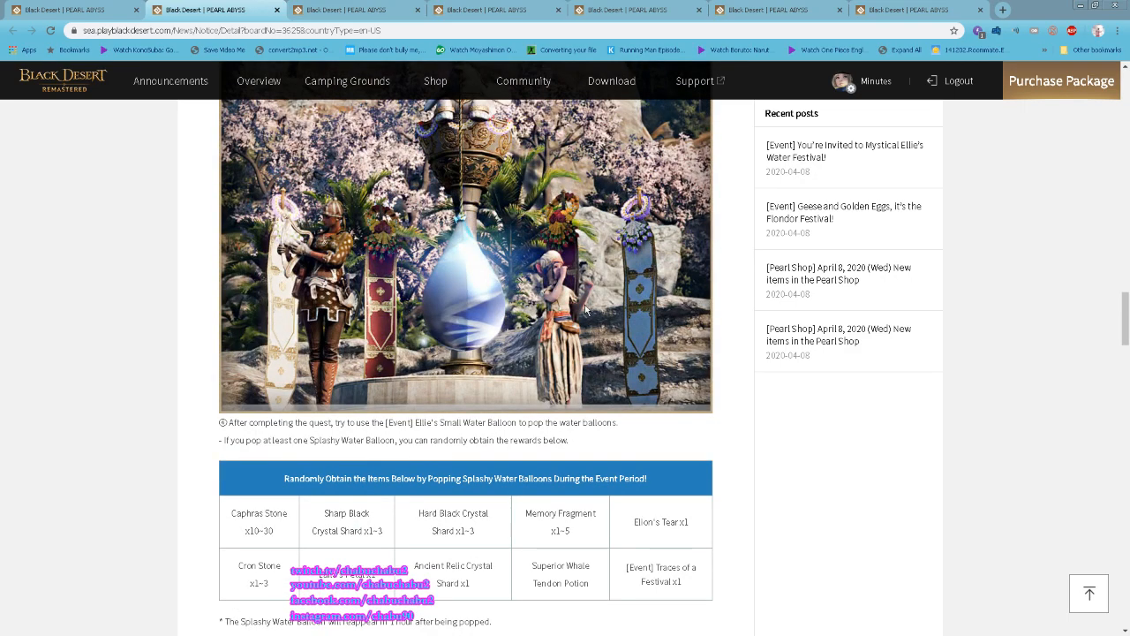
scroll(516, 208, "down", 3)
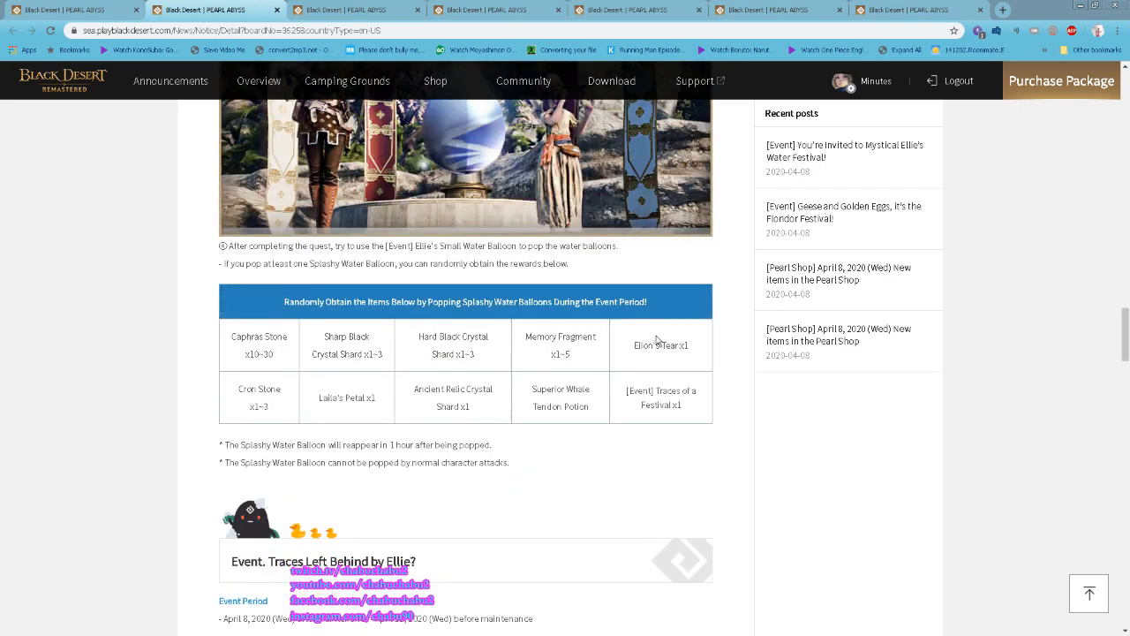
scroll(691, 436, "down", 1)
scroll(691, 437, "down", 1)
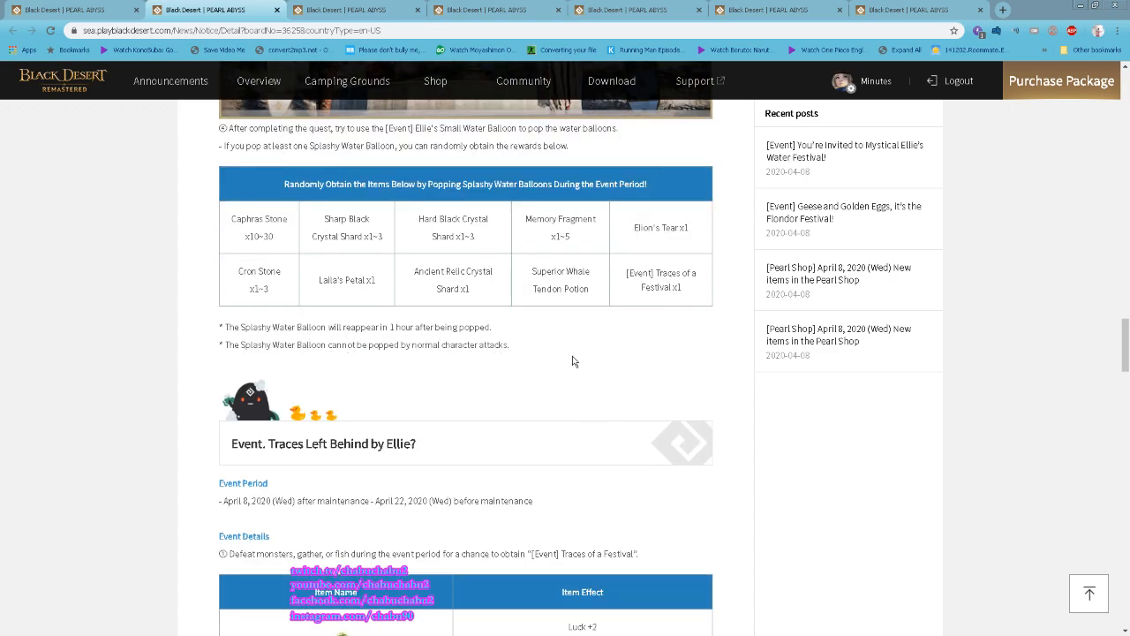
scroll(606, 361, "down", 1)
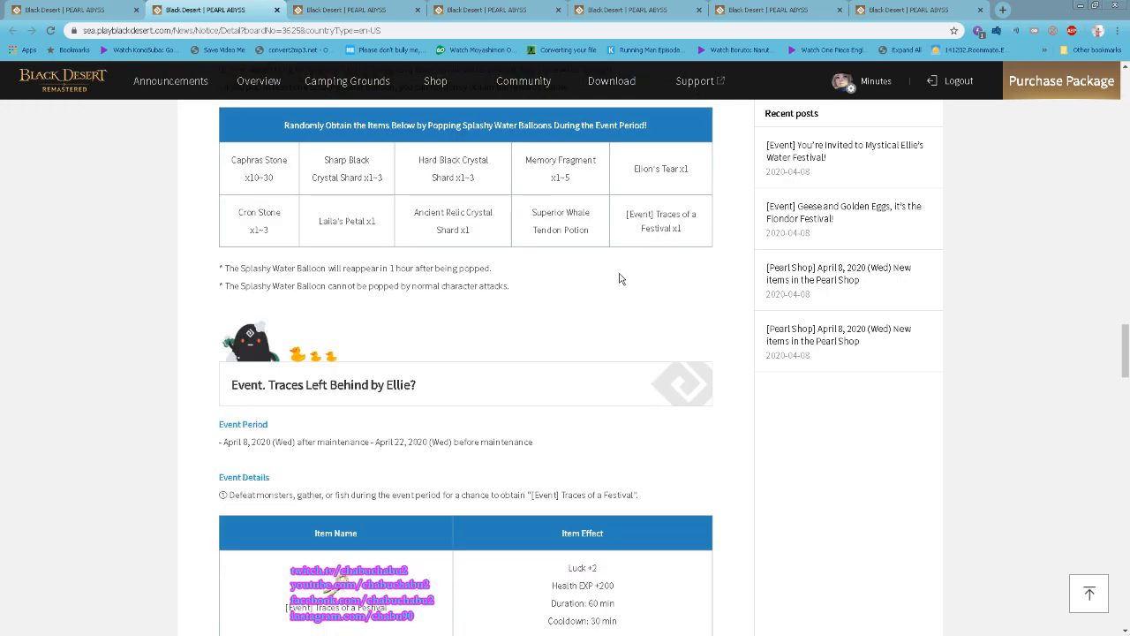
scroll(618, 291, "down", 2)
scroll(620, 278, "down", 1)
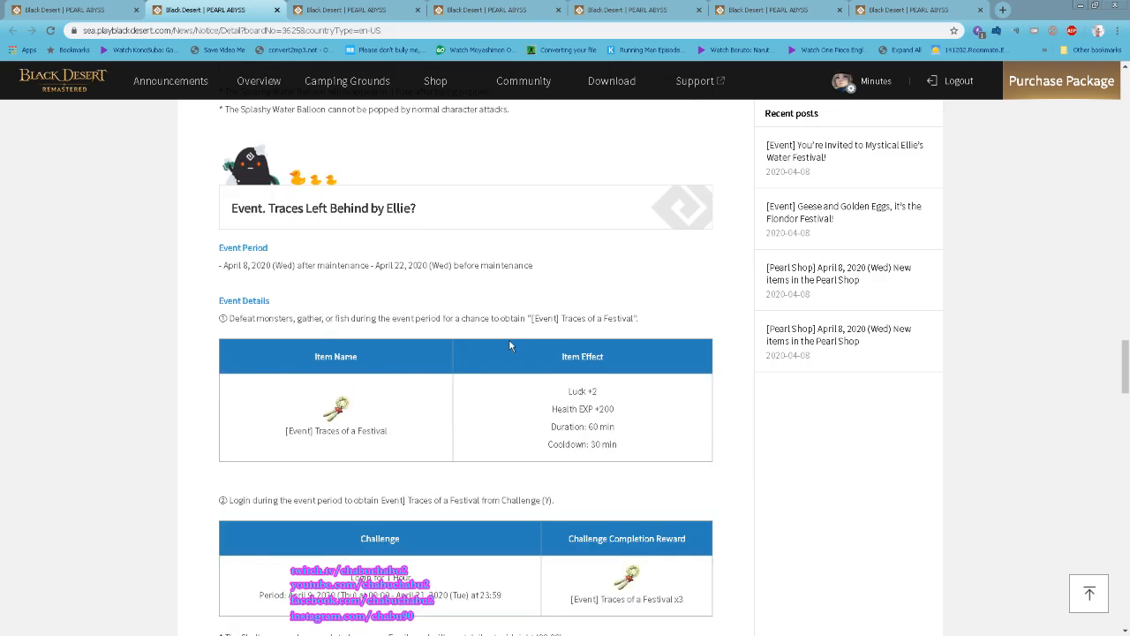
scroll(609, 300, "down", 2)
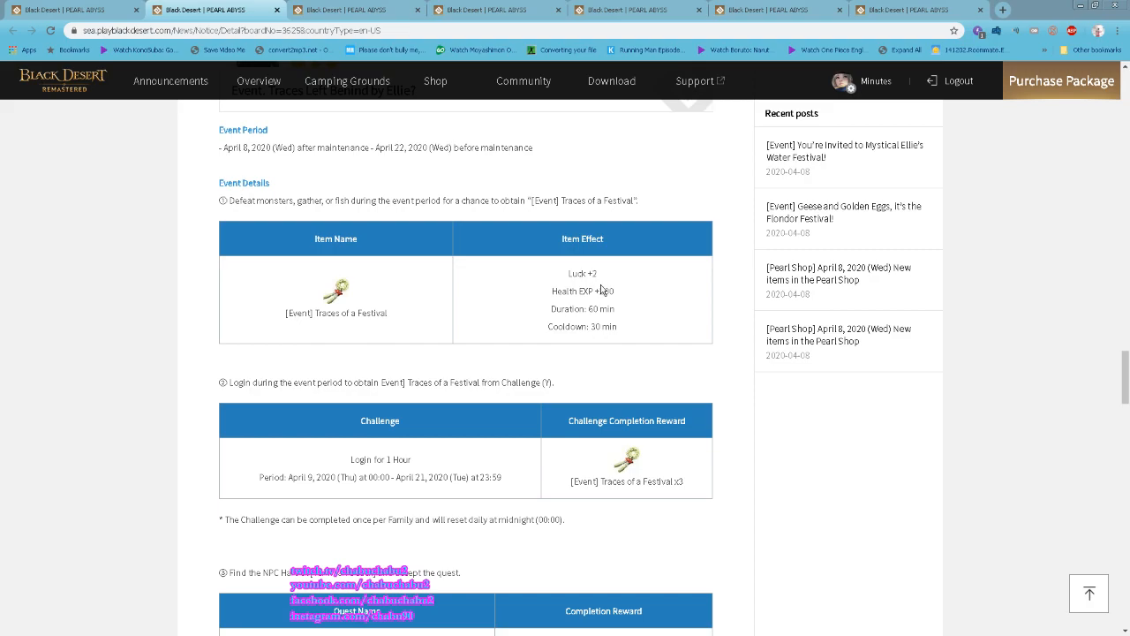
scroll(624, 281, "down", 1)
scroll(625, 281, "down", 1)
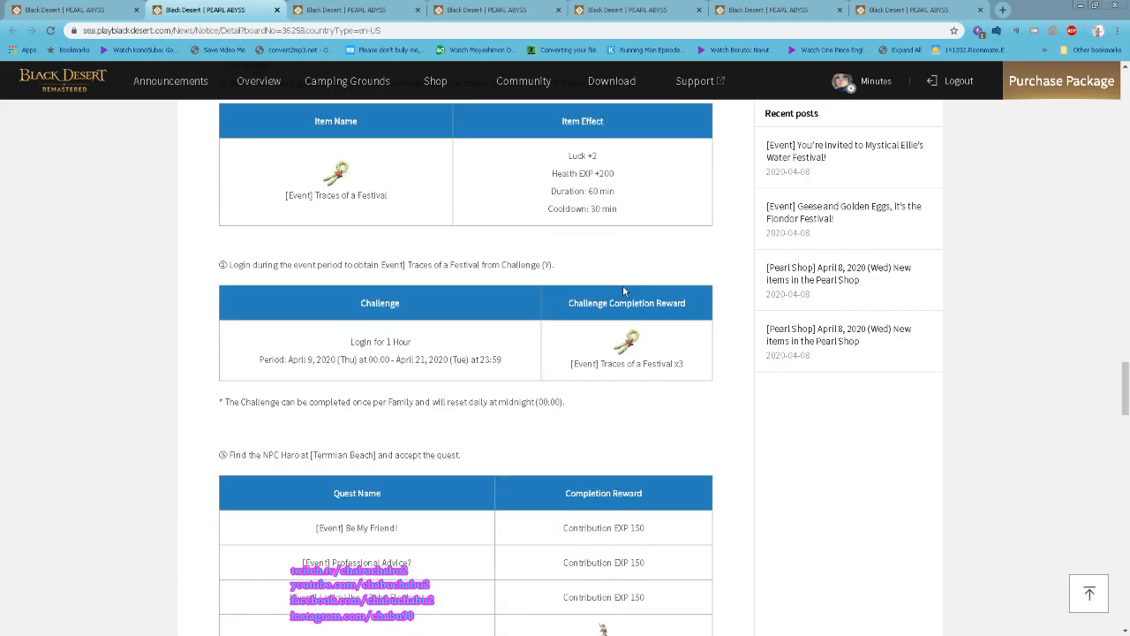
scroll(620, 397, "down", 1)
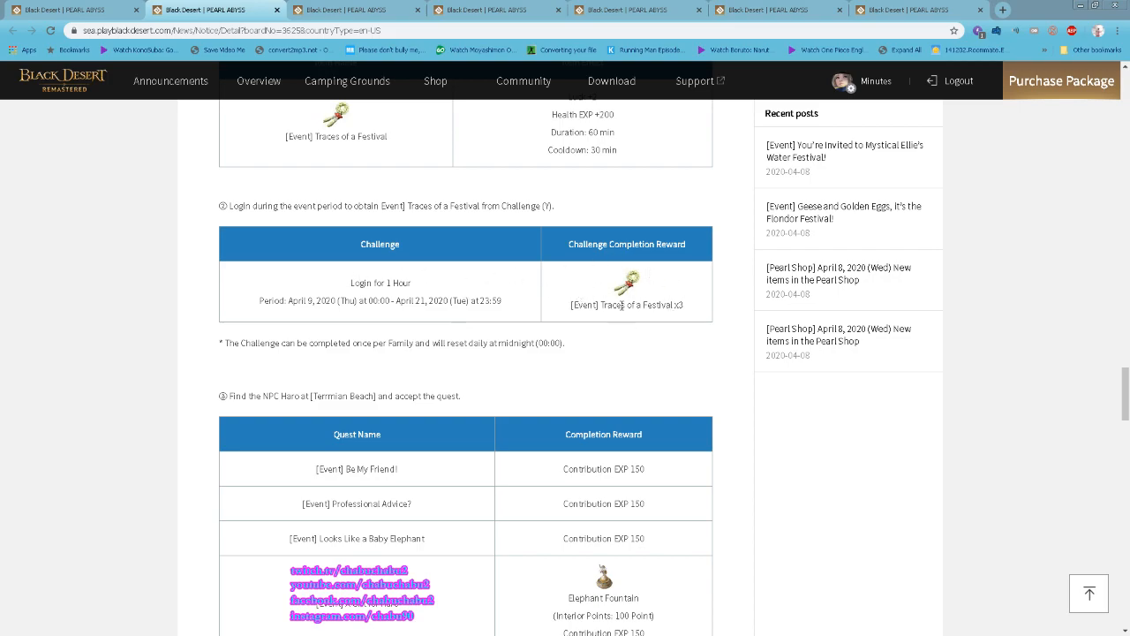
scroll(618, 282, "down", 1)
scroll(623, 302, "down", 1)
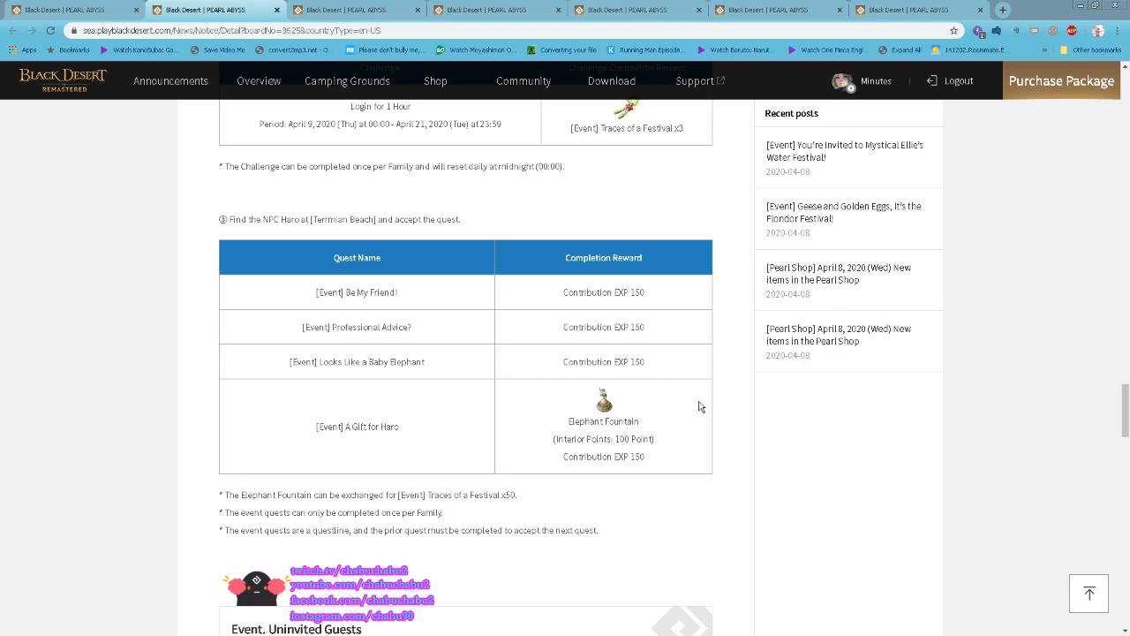
scroll(695, 404, "down", 1)
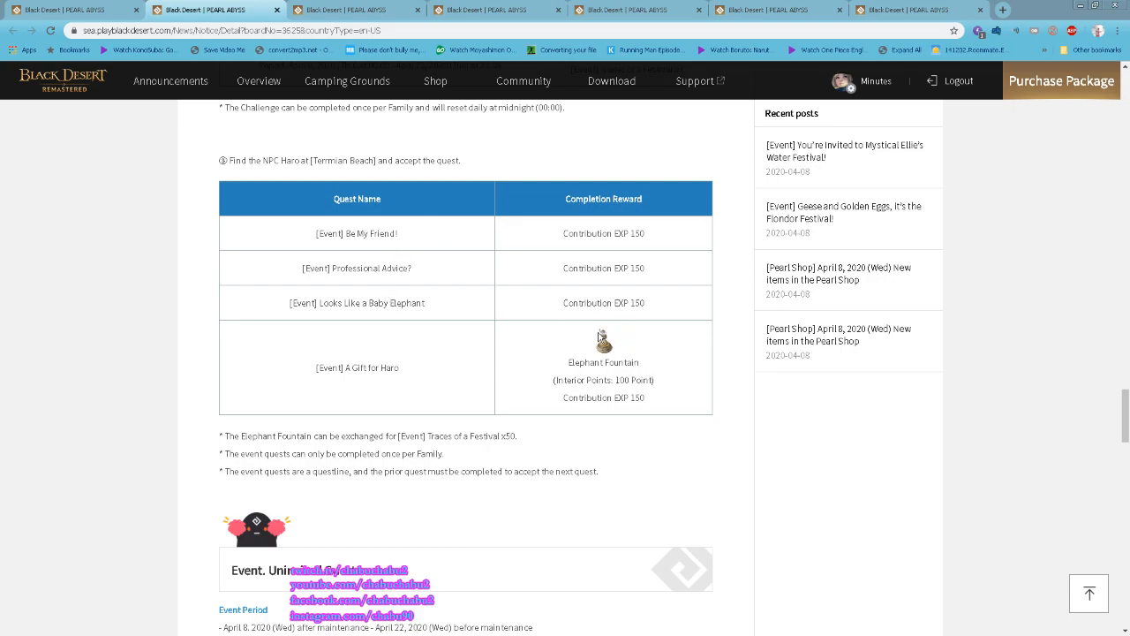
scroll(600, 338, "down", 1)
scroll(645, 284, "down", 1)
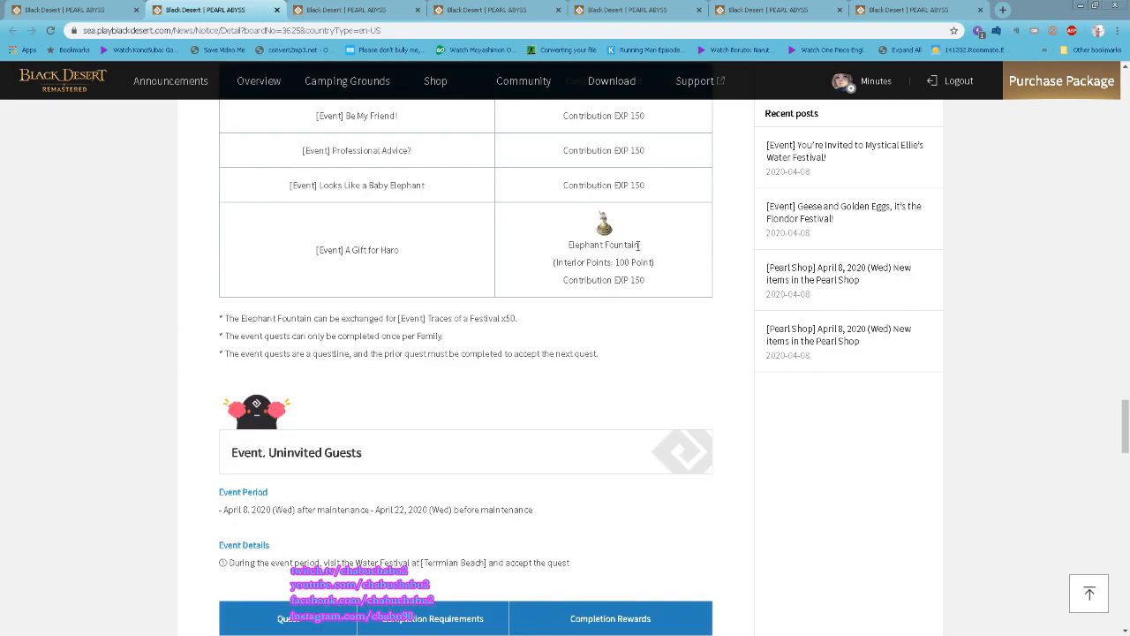
scroll(657, 221, "down", 2)
scroll(657, 221, "down", 2)
scroll(655, 217, "down", 2)
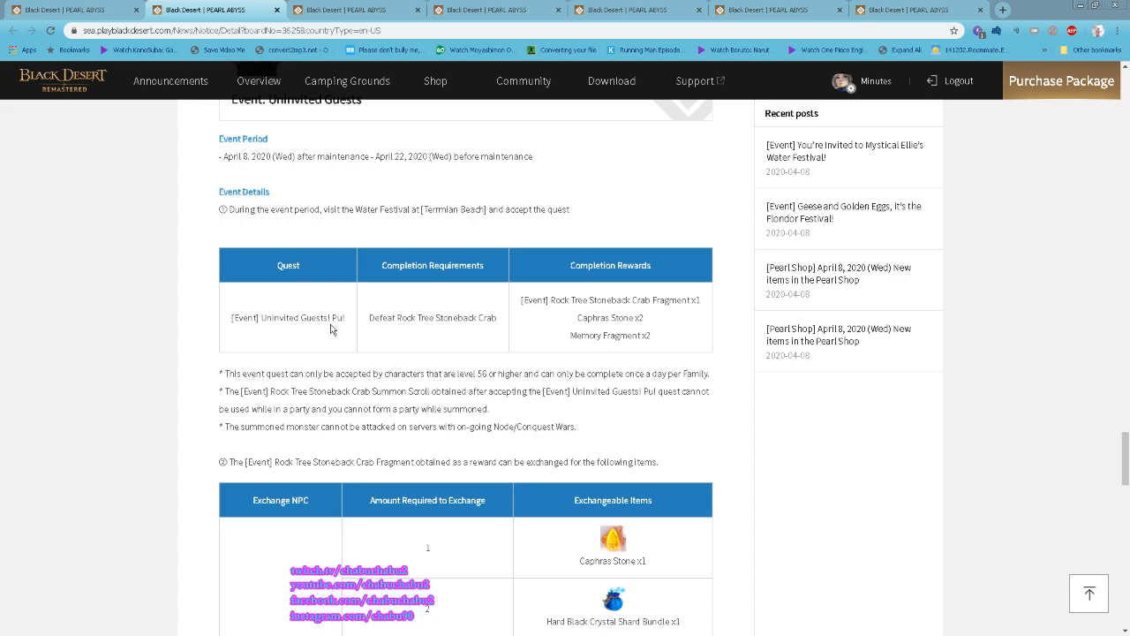
scroll(446, 304, "down", 1)
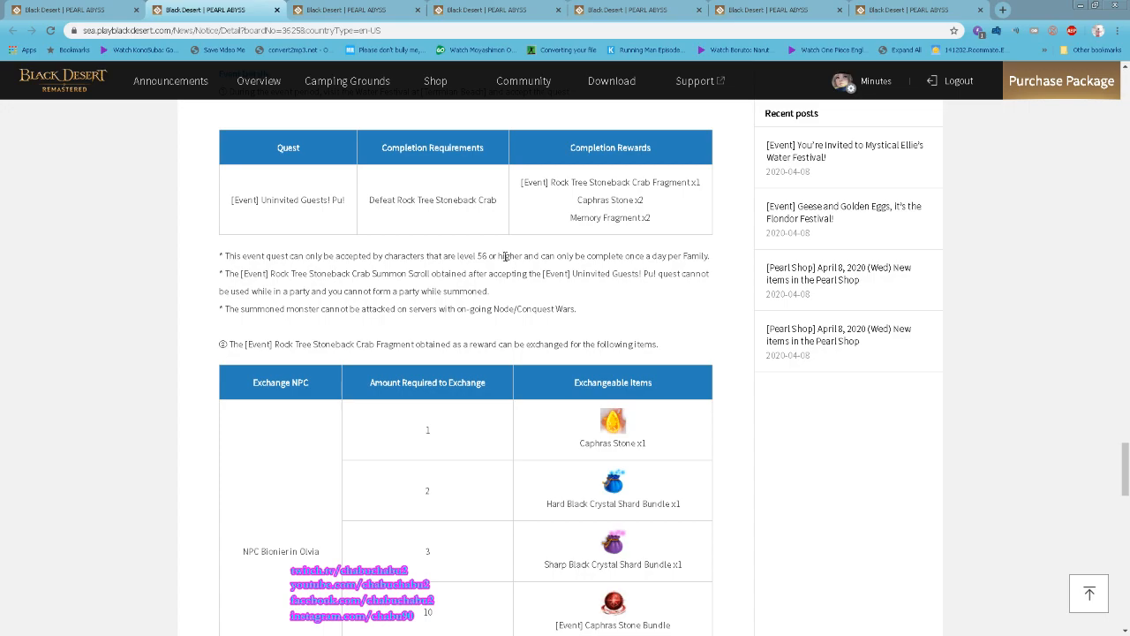
Note the level 56 requirement for the Uninvited Guests crab quest.
double_click(480, 255)
left_click(531, 253)
scroll(685, 319, "down", 1)
scroll(684, 319, "down", 1)
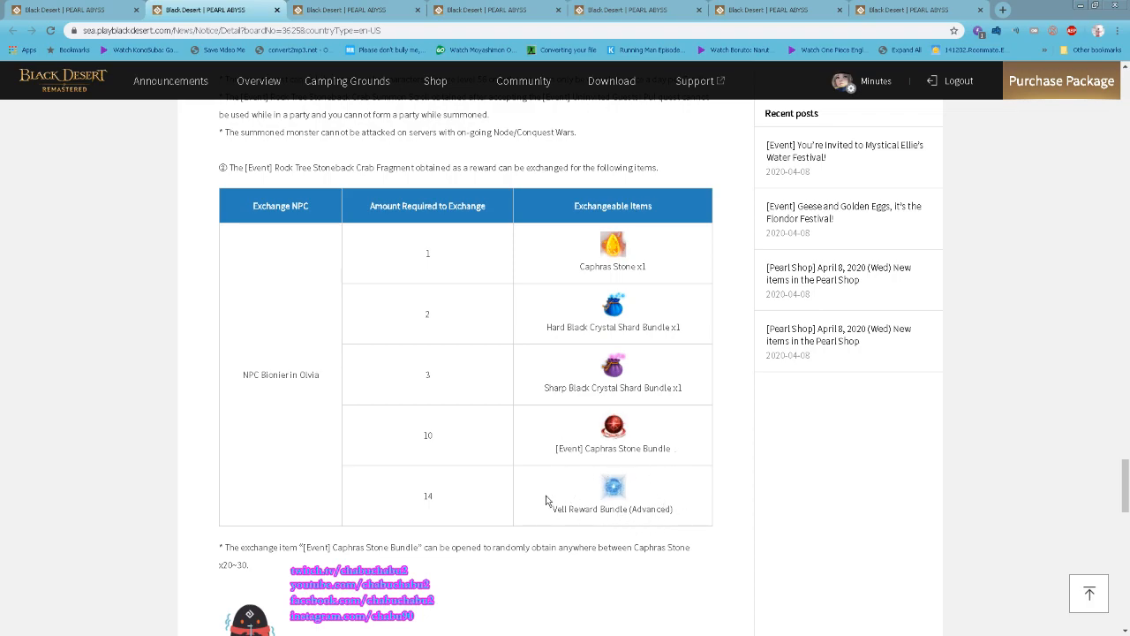
scroll(723, 517, "down", 1)
scroll(723, 516, "down", 1)
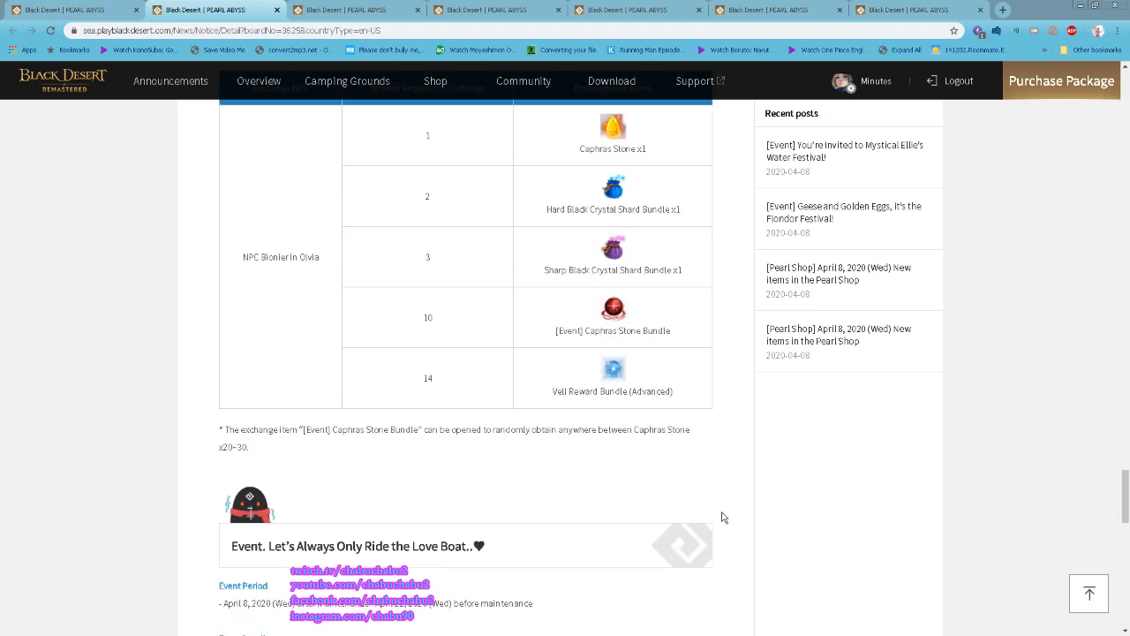
scroll(723, 516, "down", 2)
scroll(647, 494, "down", 2)
scroll(647, 492, "down", 2)
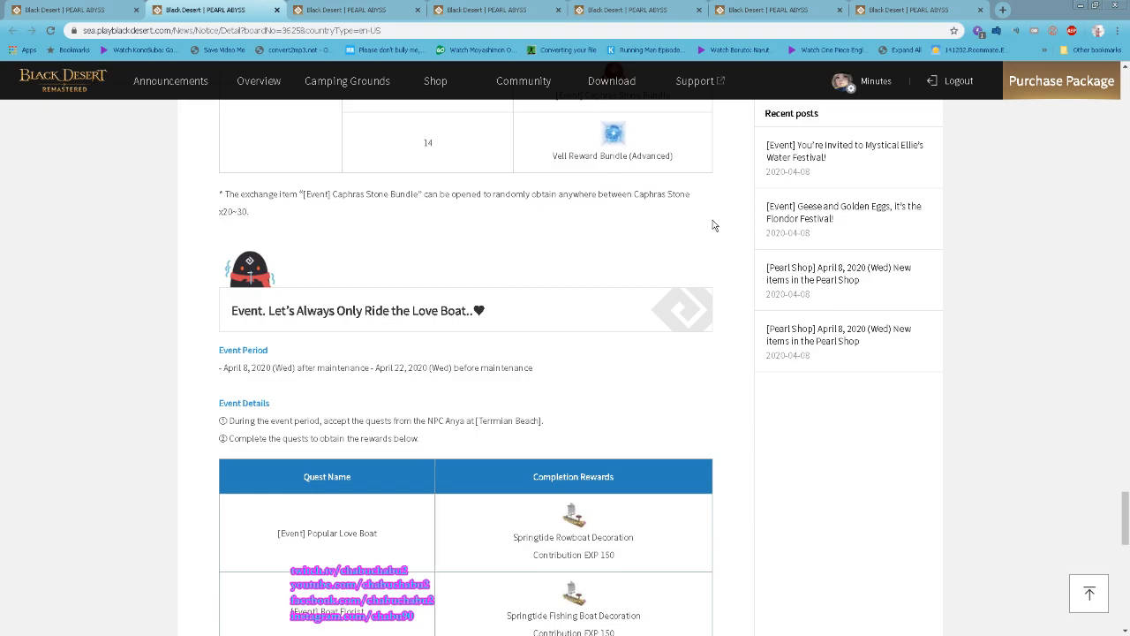
scroll(722, 233, "down", 3)
scroll(723, 234, "down", 2)
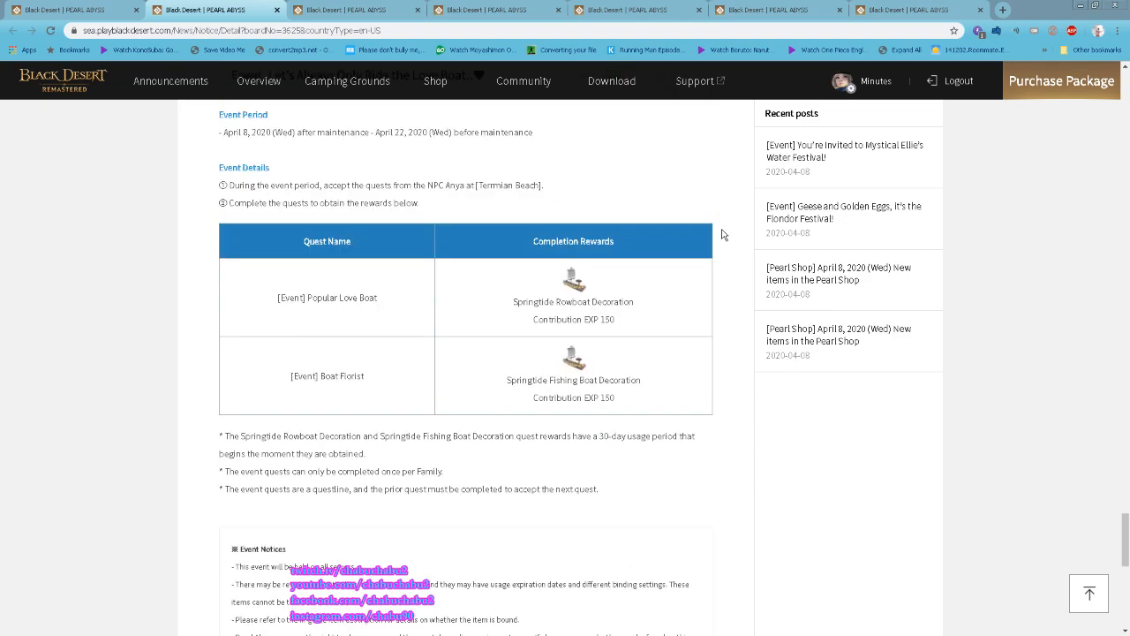
scroll(713, 251, "up", 1)
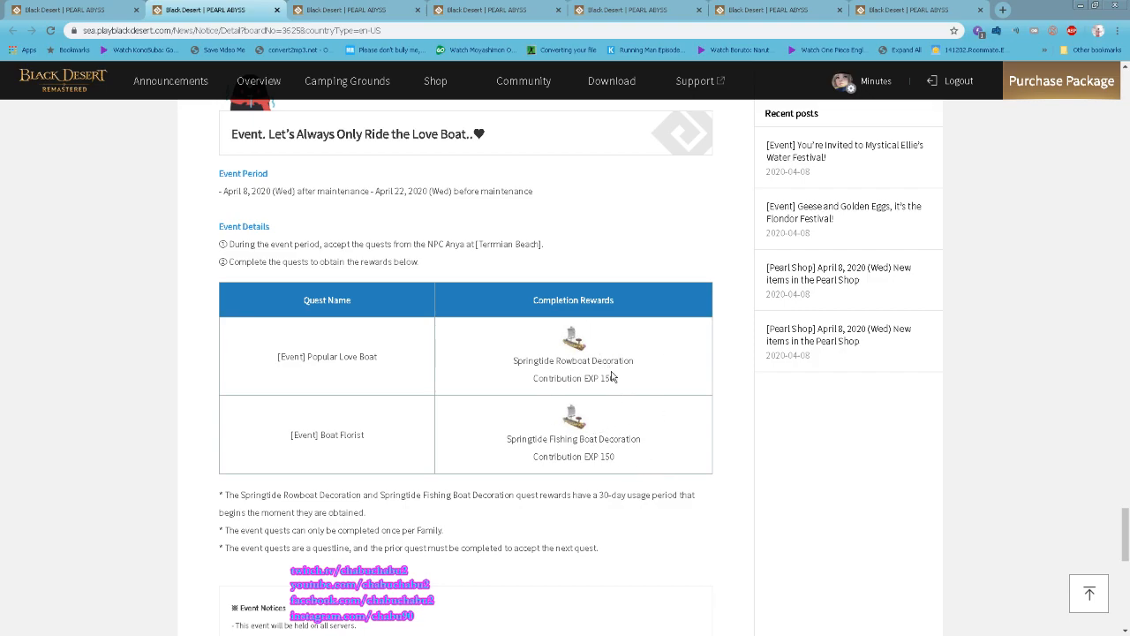
scroll(616, 401, "down", 1)
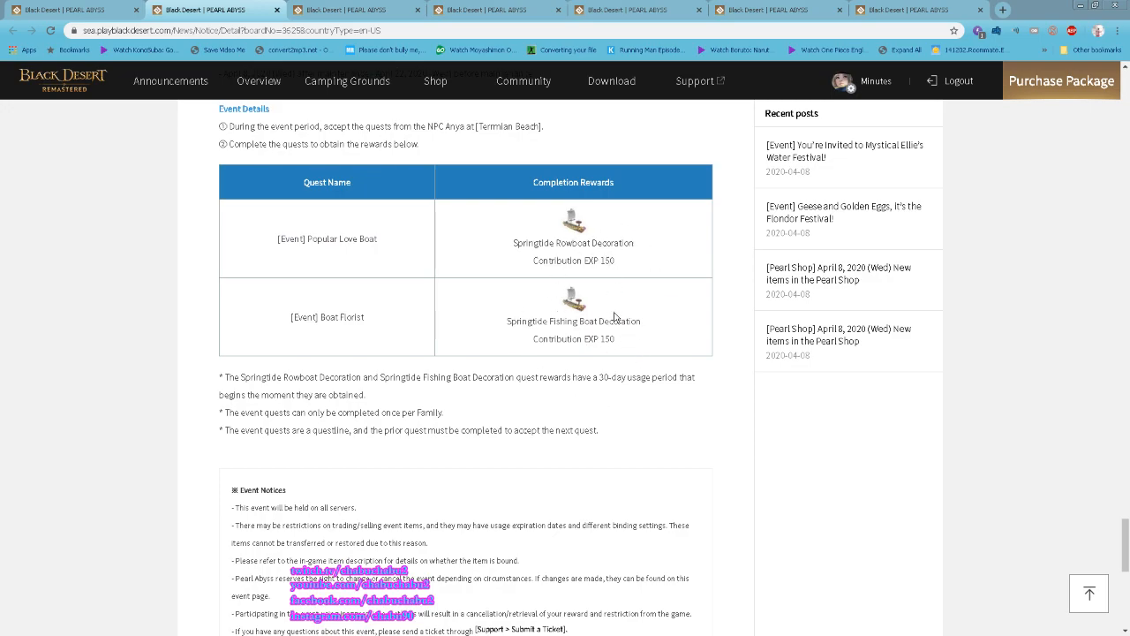
scroll(617, 312, "up", 2)
scroll(600, 311, "up", 3)
Switch to the Flondor Festival post and mark the Golden Goose Egg reward and the 'It really didn't lay a golden egg' quest.
left_click(341, 9)
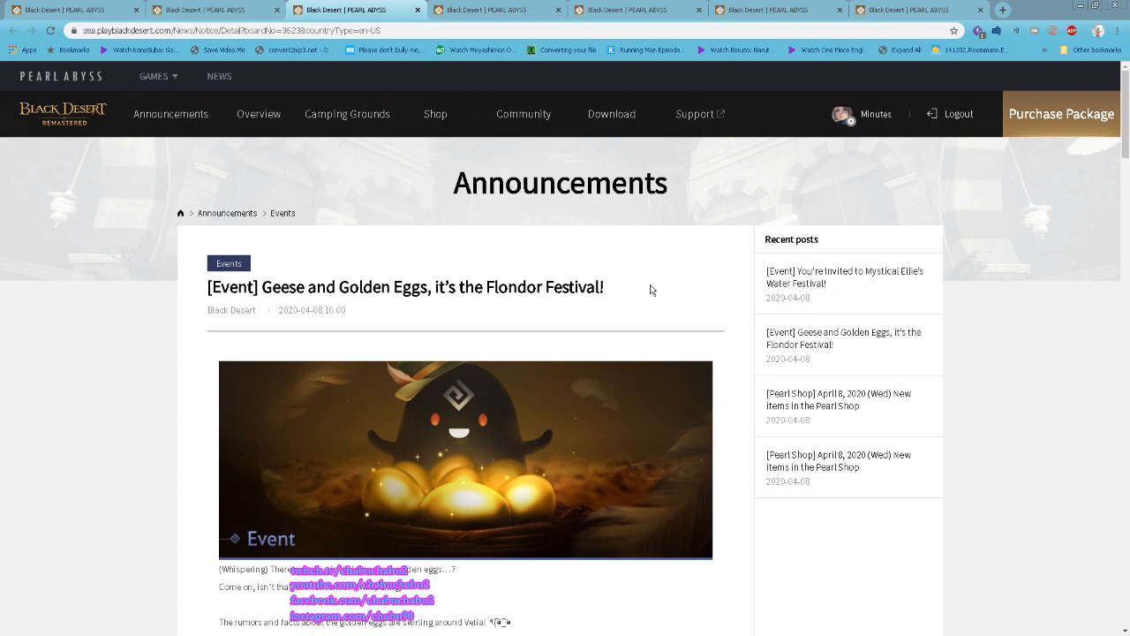
scroll(652, 300, "down", 3)
scroll(599, 187, "down", 3)
scroll(638, 198, "down", 3)
scroll(639, 232, "down", 3)
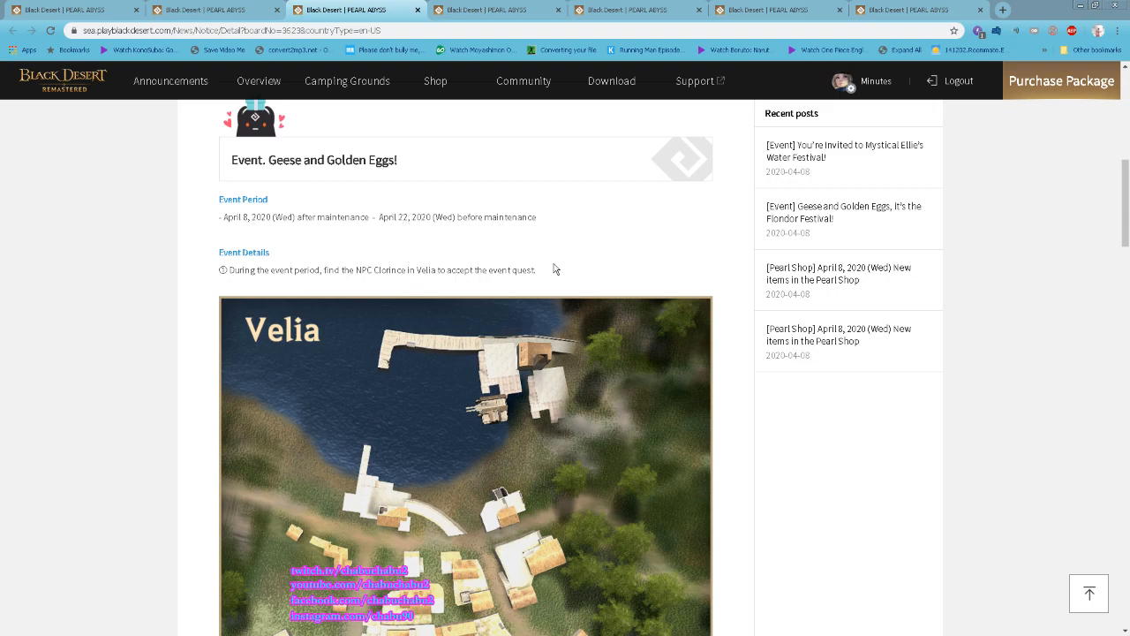
scroll(584, 279, "down", 3)
scroll(583, 279, "up", 1)
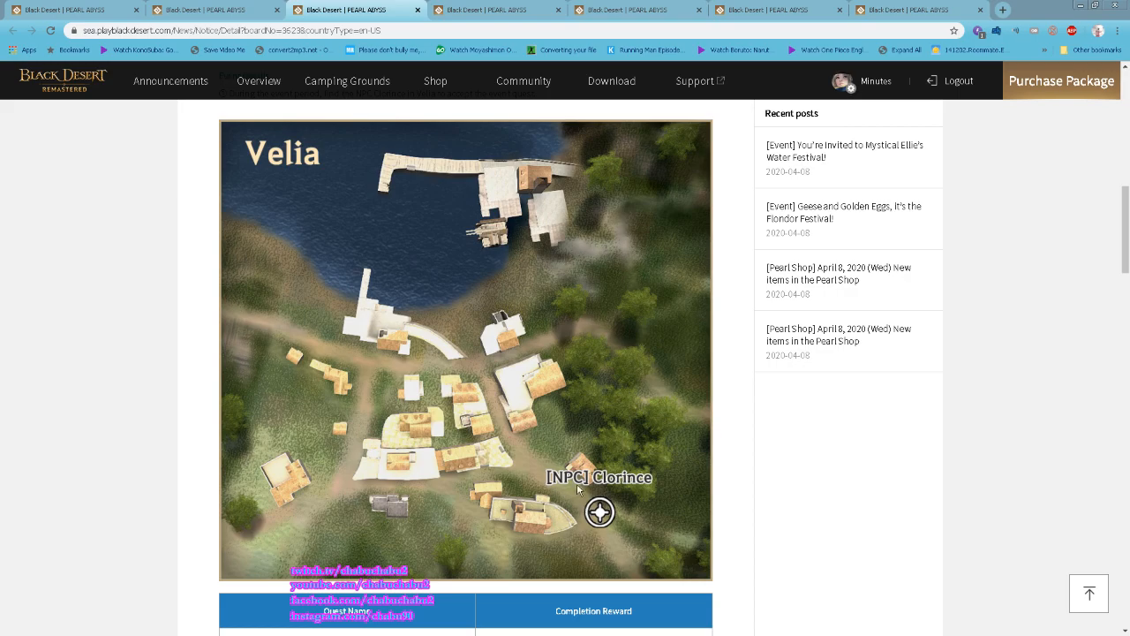
scroll(585, 487, "down", 3)
scroll(604, 380, "down", 3)
scroll(604, 265, "down", 3)
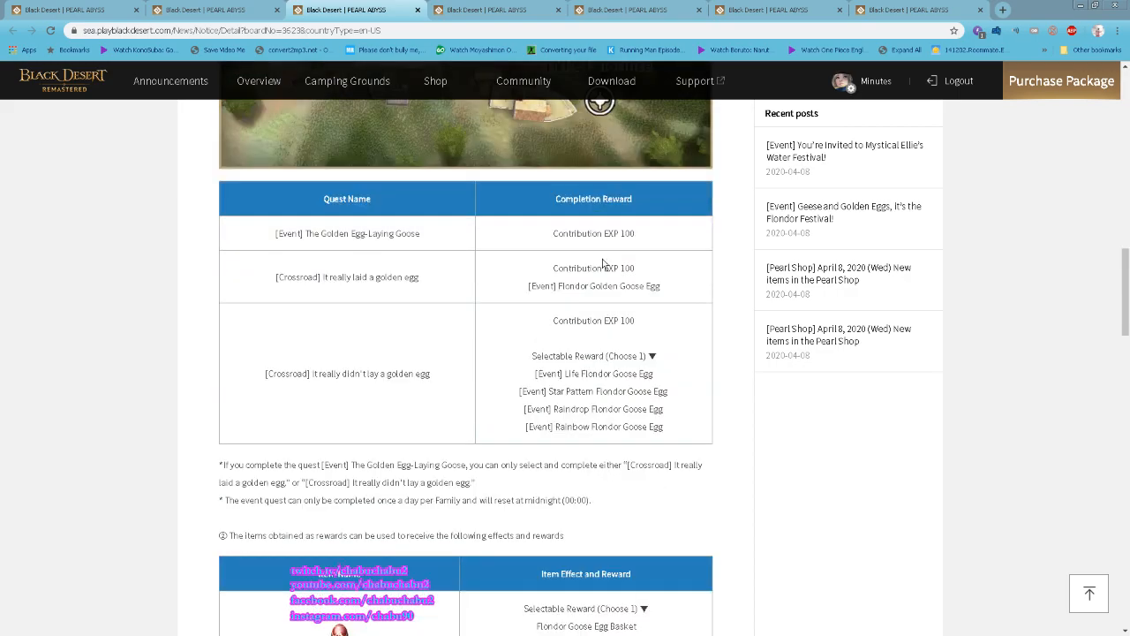
scroll(790, 502, "down", 1)
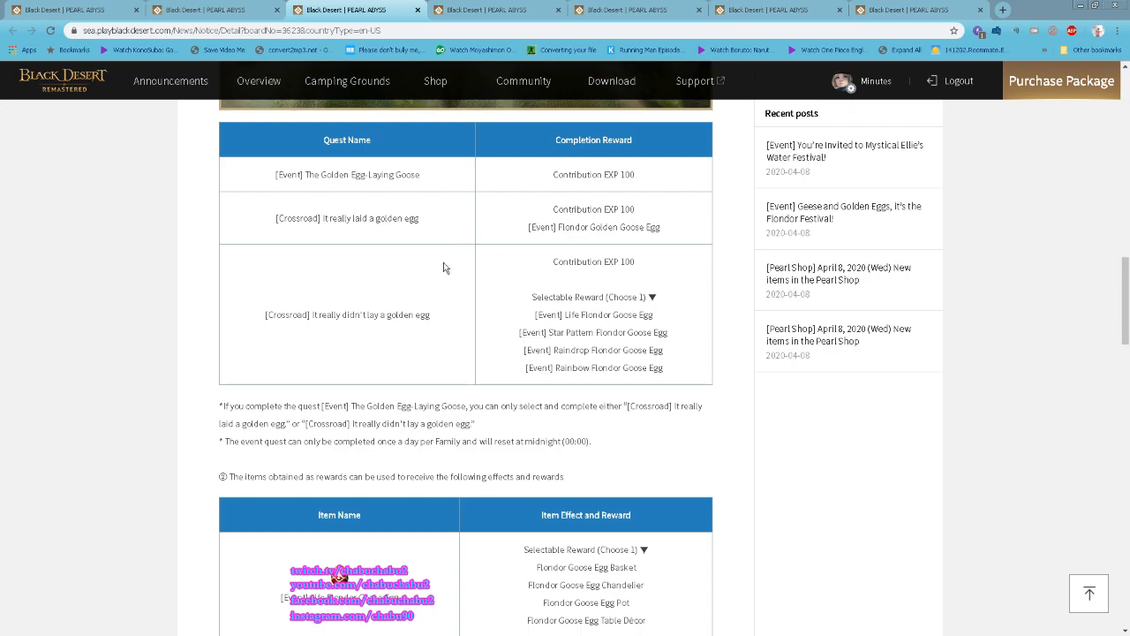
scroll(408, 249, "down", 1)
scroll(407, 249, "down", 1)
scroll(408, 249, "up", 2)
left_click_drag(664, 228, 521, 231)
left_click(562, 227)
scroll(673, 235, "down", 1)
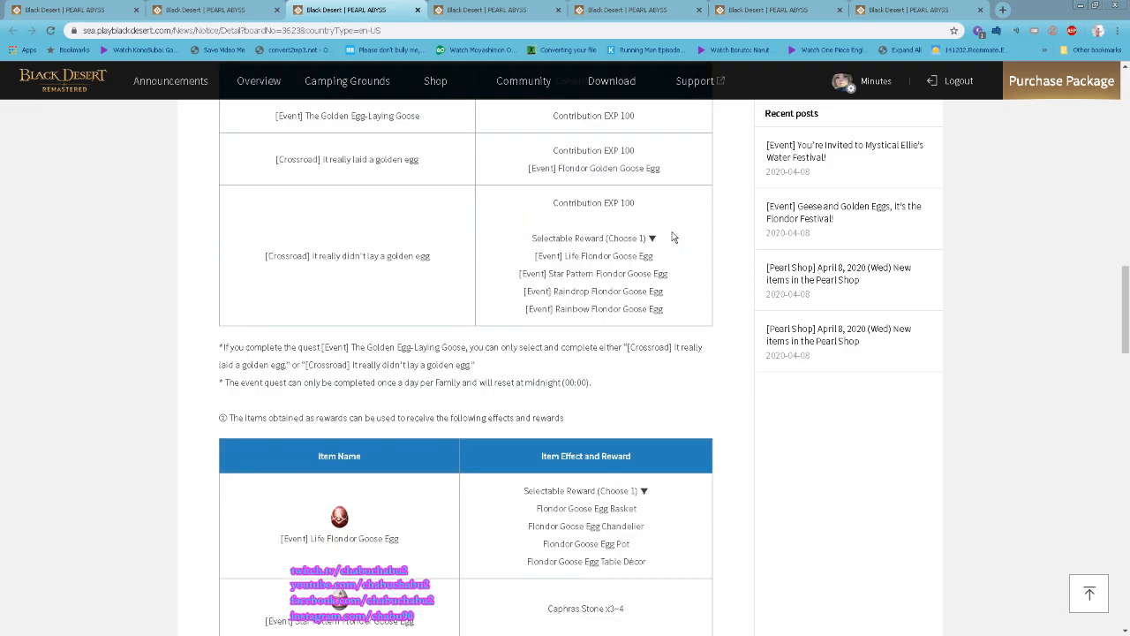
scroll(672, 236, "down", 1)
left_click_drag(429, 198, 311, 221)
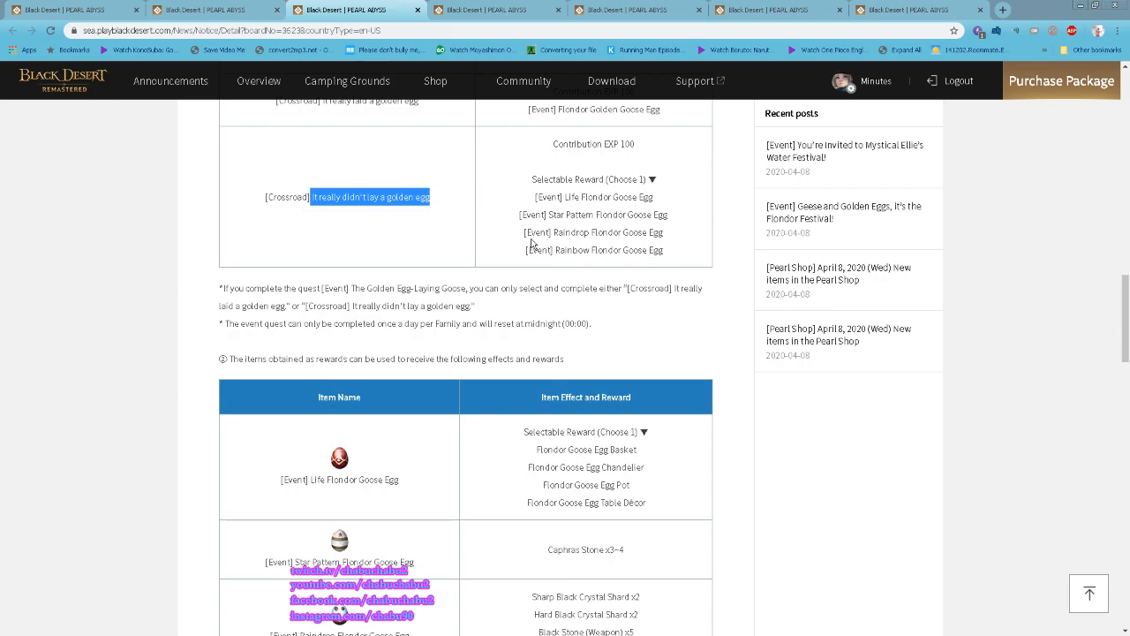
scroll(654, 238, "down", 2)
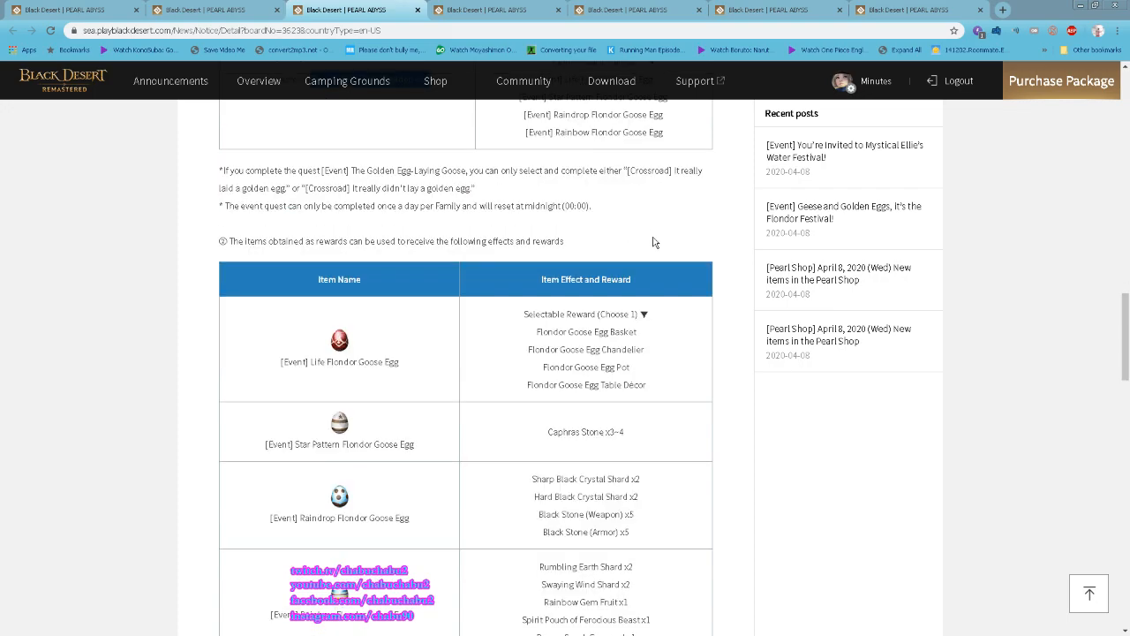
scroll(651, 249, "down", 2)
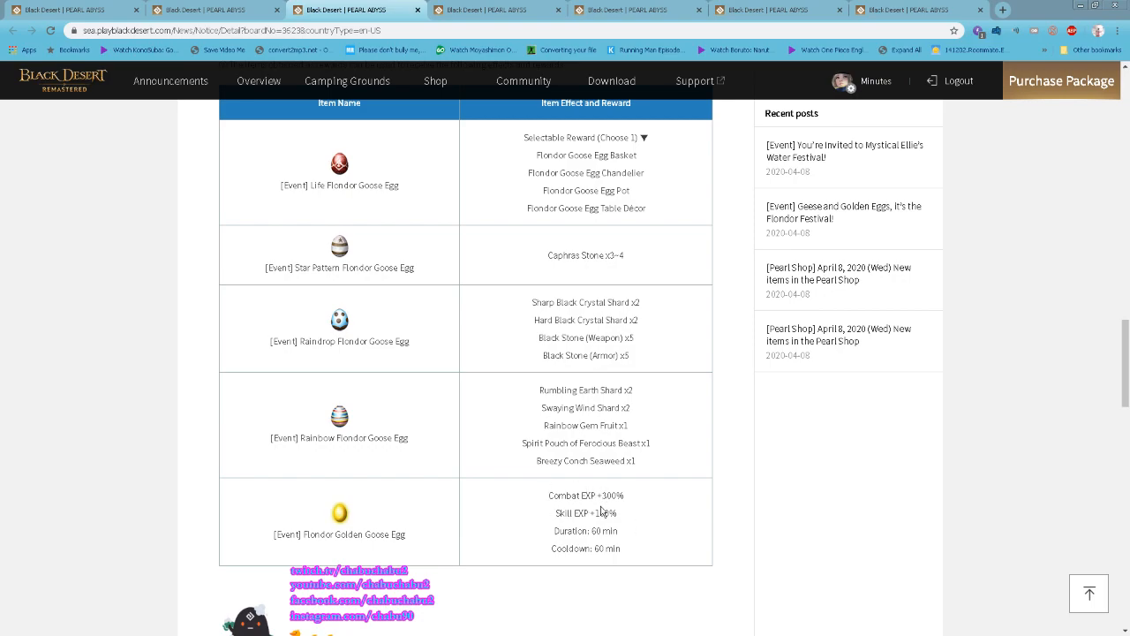
scroll(618, 518, "up", 1)
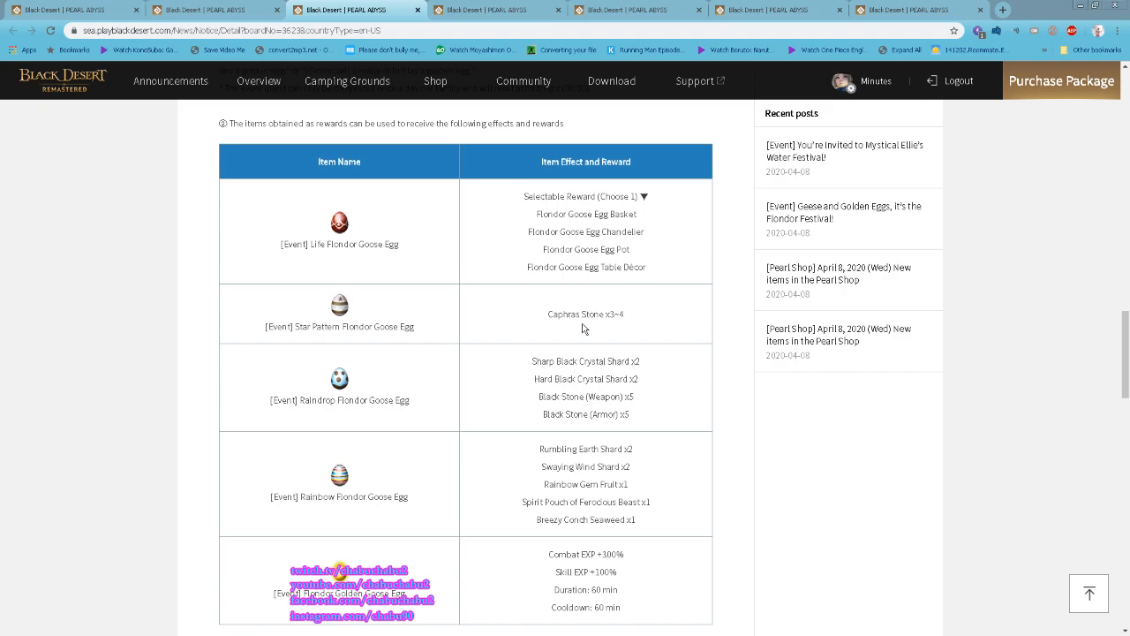
Mark the Caphras Stone amount, Raindrop egg crystal shards and Breezy Conch Seaweed rewards while reading.
left_click_drag(629, 315, 572, 315)
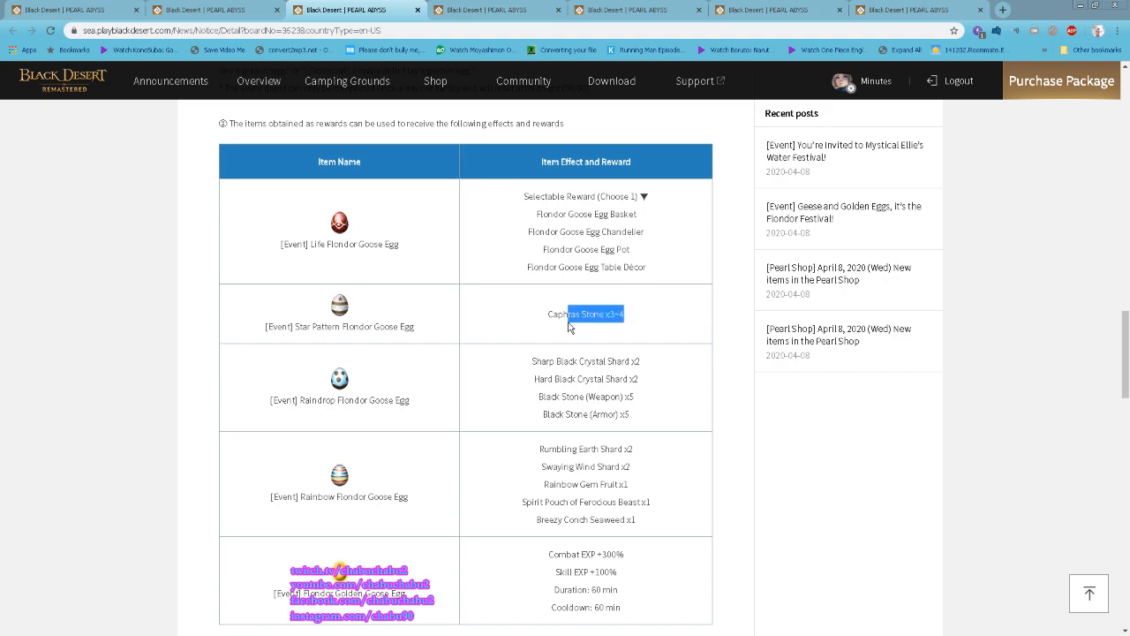
left_click(570, 328)
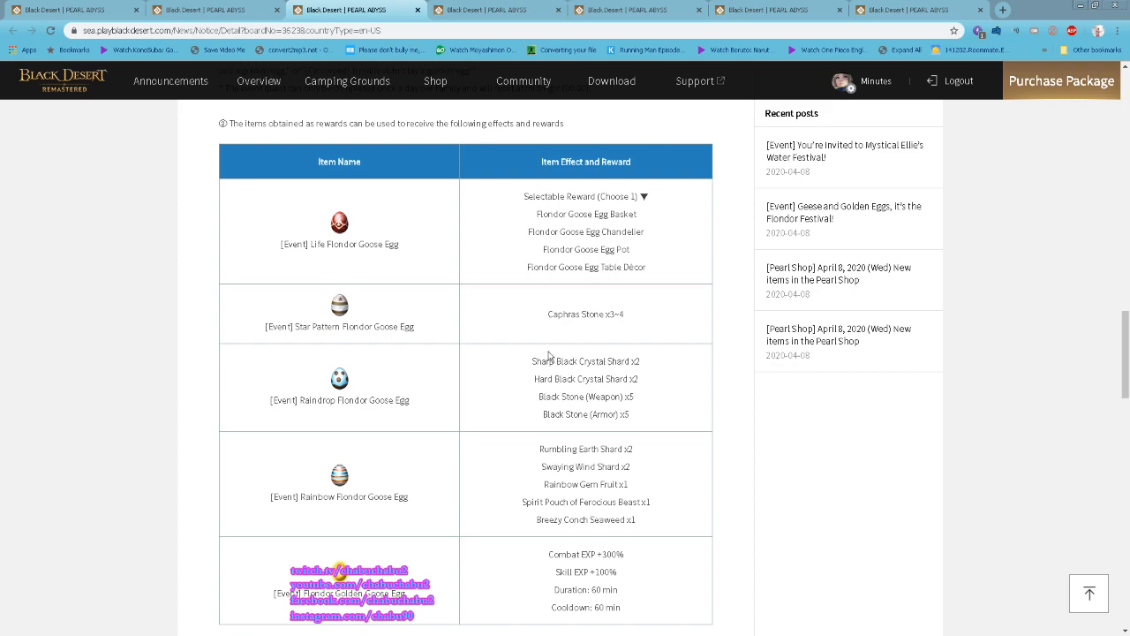
left_click_drag(533, 360, 607, 379)
left_click(680, 401)
scroll(693, 389, "down", 1)
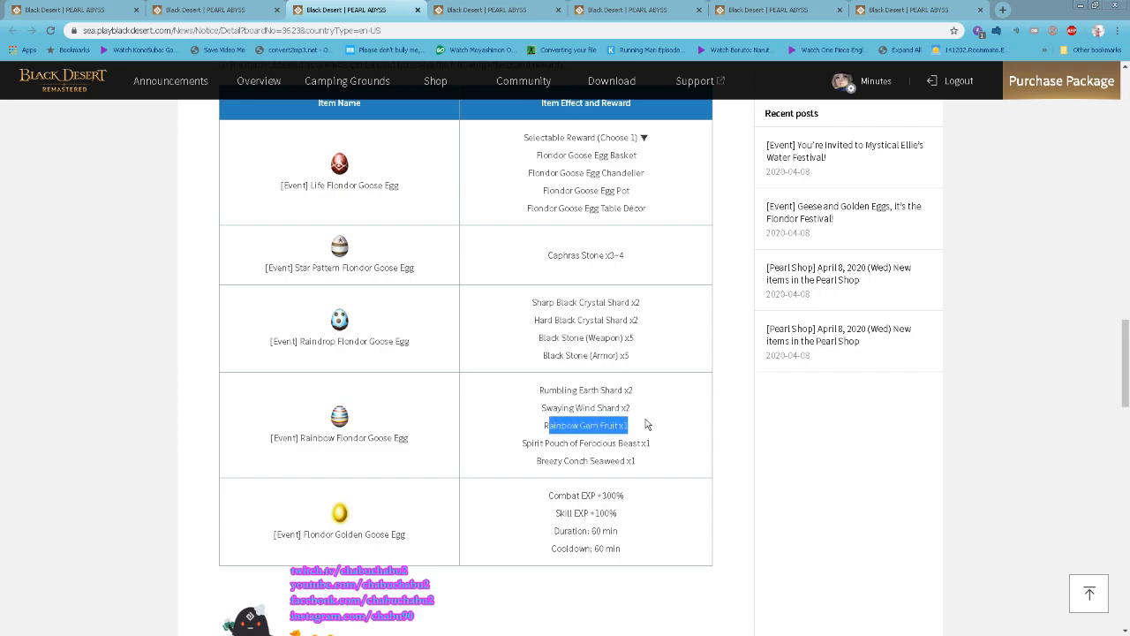
left_click_drag(544, 460, 635, 460)
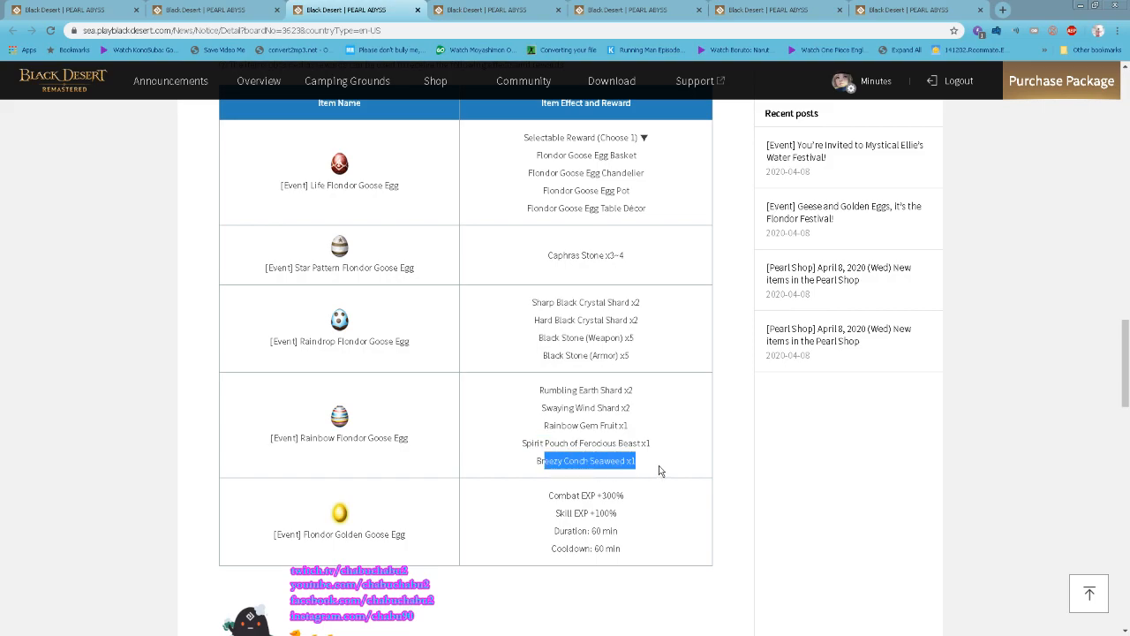
left_click(576, 457)
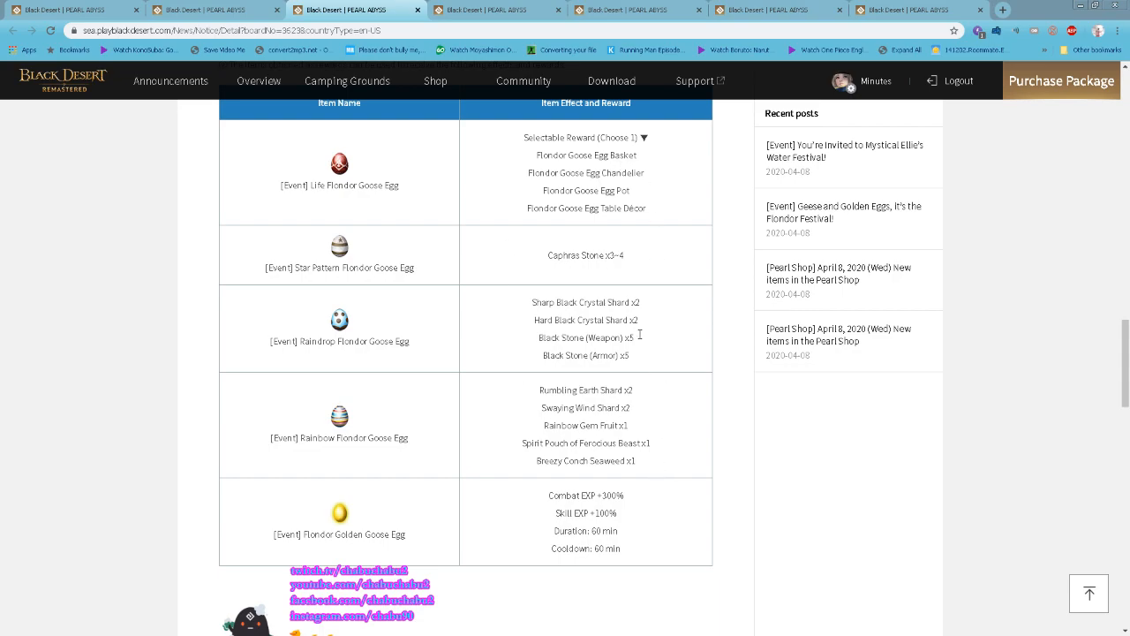
scroll(642, 369, "down", 3)
scroll(659, 347, "down", 1)
scroll(658, 347, "down", 2)
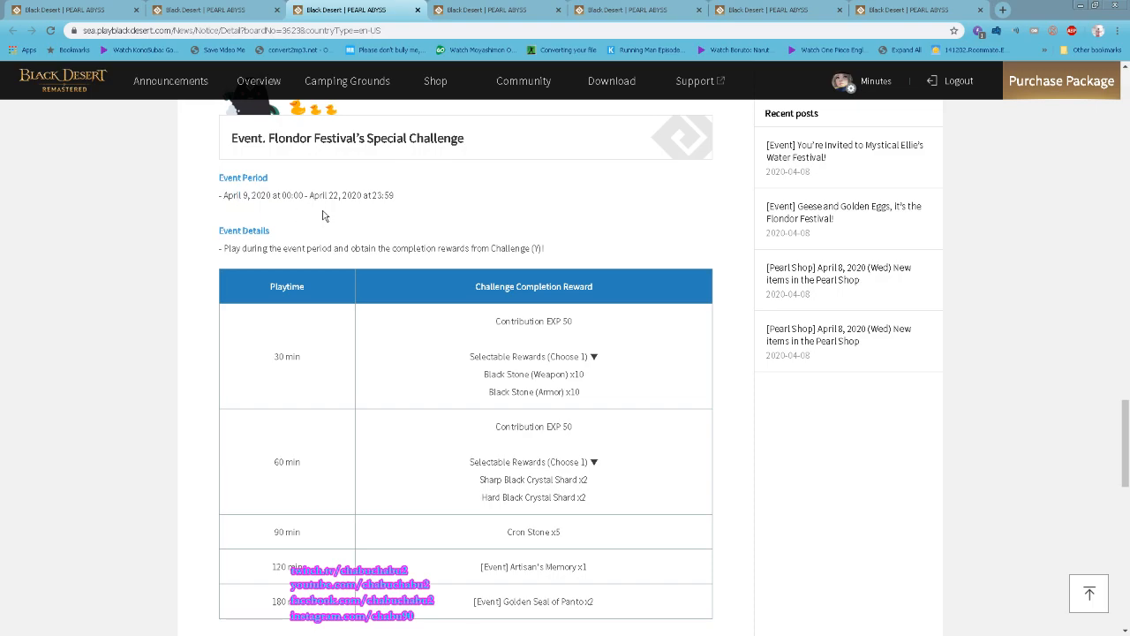
scroll(406, 228, "down", 2)
scroll(408, 235, "up", 1)
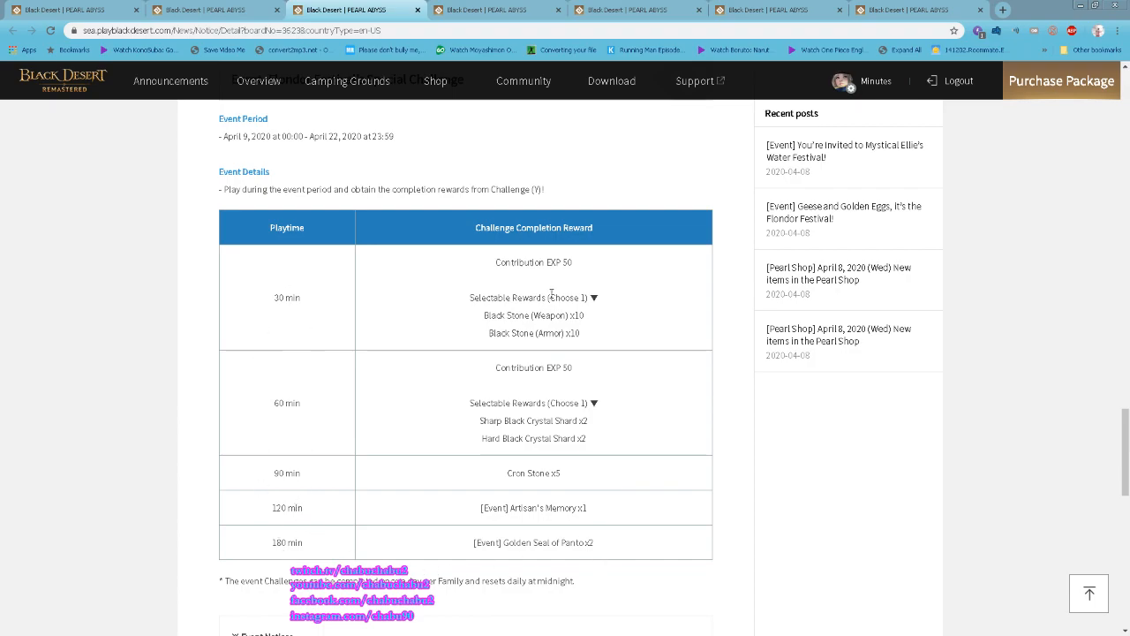
scroll(600, 441, "down", 1)
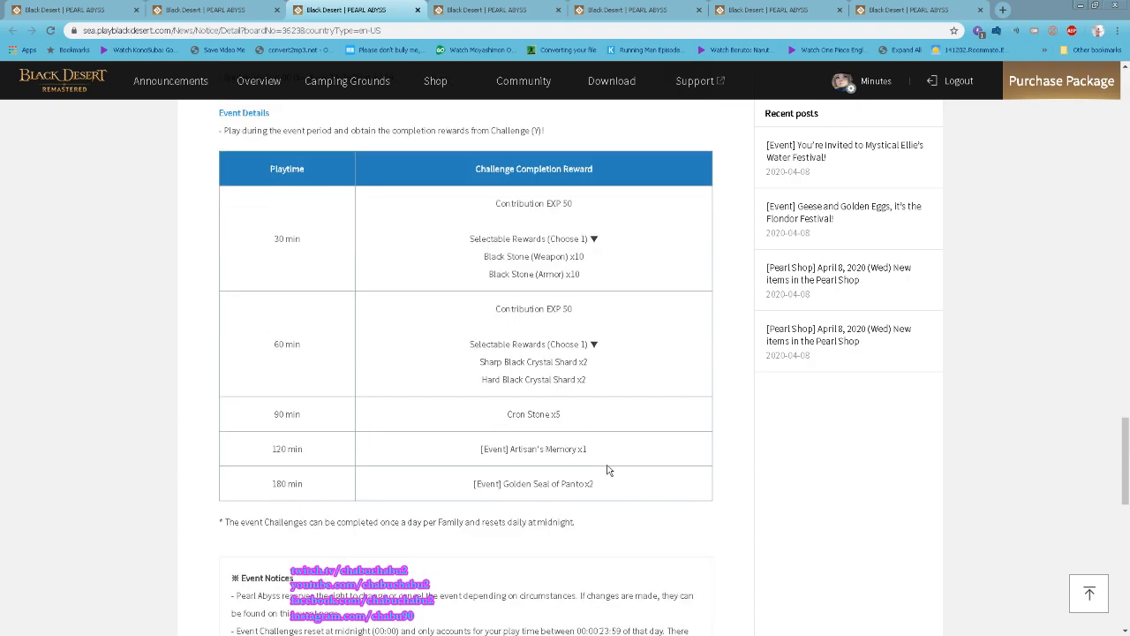
left_click_drag(594, 484, 484, 499)
Mark the 180 min Golden Seal playtime reward in the Special Challenge table.
left_click(622, 489)
scroll(622, 489, "down", 3)
scroll(606, 388, "up", 1)
left_click_drag(595, 371, 518, 383)
left_click(652, 379)
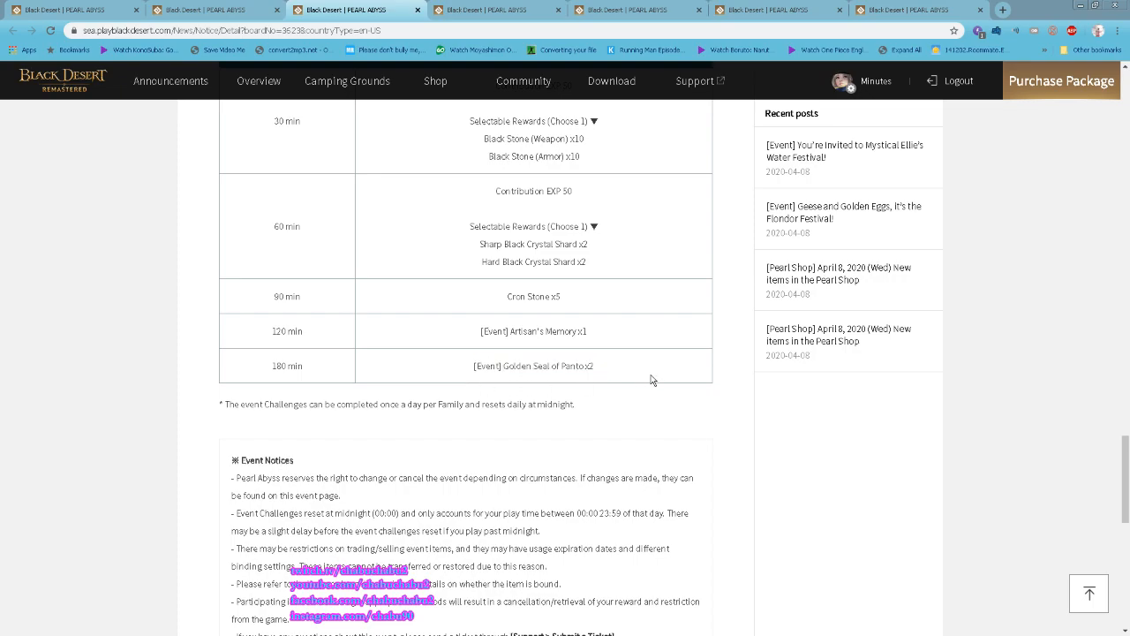
scroll(652, 379, "down", 1)
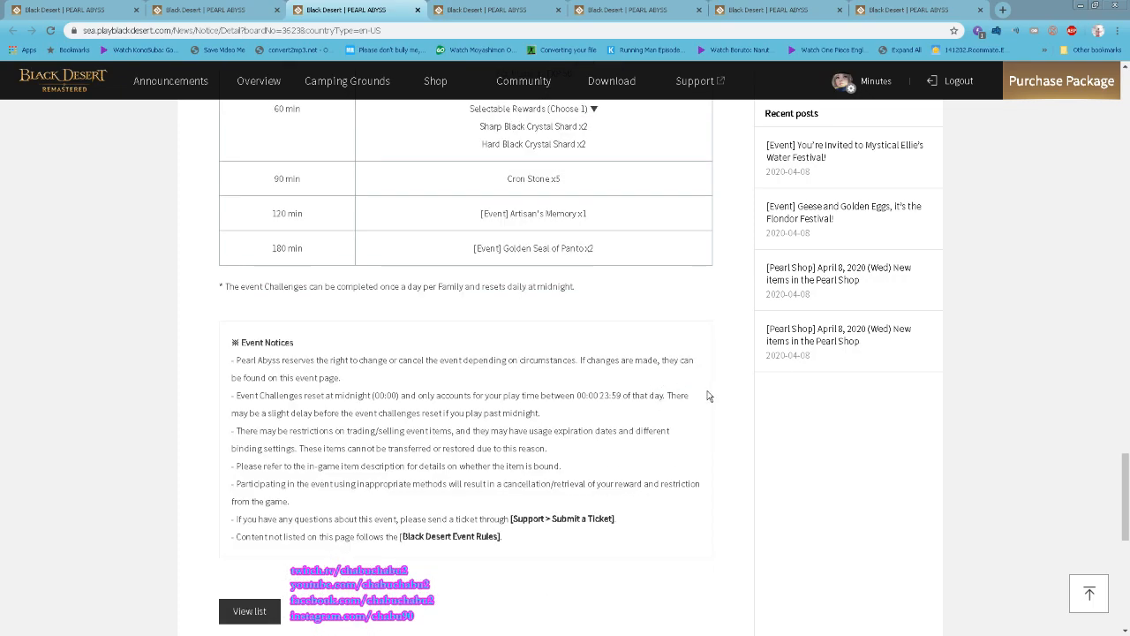
Read the World Bosses ring event, marking Kzarka, Nouver, Kutum and Karanda, then switch to the Ever Growing Login Rewards post.
left_click(480, 7)
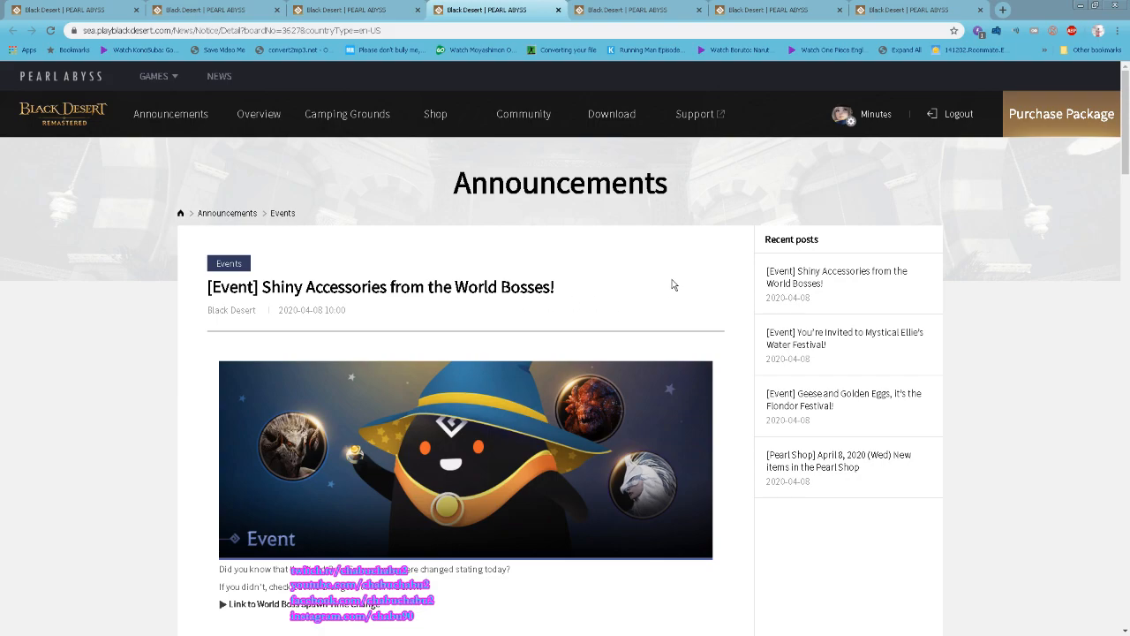
scroll(656, 292, "down", 3)
scroll(649, 287, "down", 3)
scroll(644, 281, "down", 3)
scroll(644, 281, "down", 1)
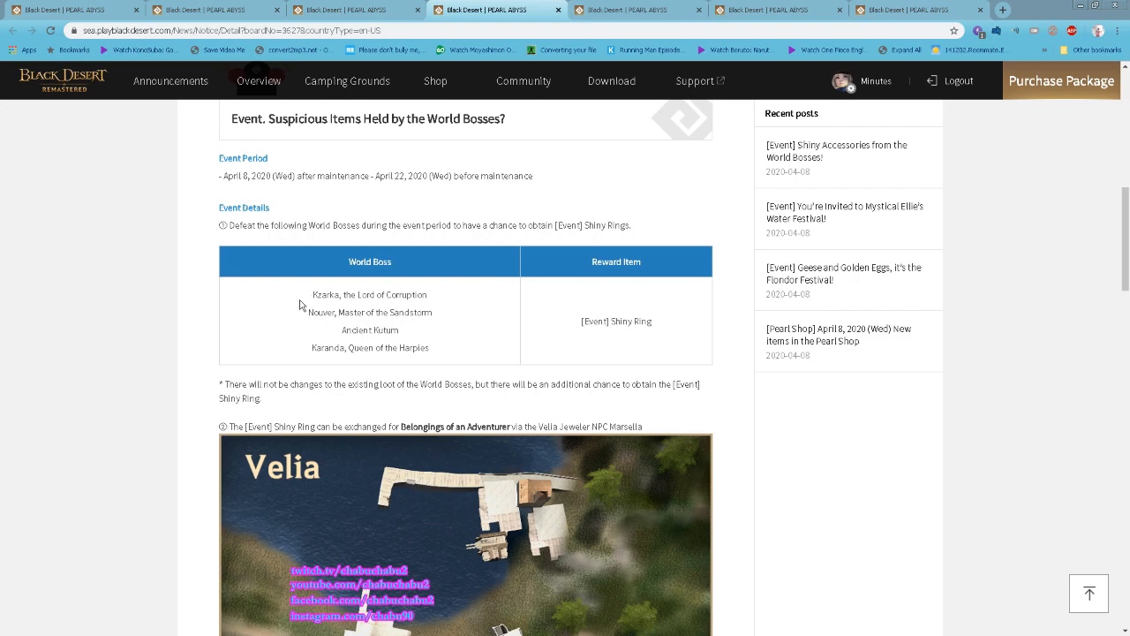
mouse_move(313, 294)
left_mouse_down()
mouse_move(374, 294)
mouse_move(370, 317)
mouse_move(399, 329)
left_mouse_up()
left_click(411, 344)
left_click(326, 340)
left_click_drag(311, 347, 348, 347)
left_click(472, 349)
scroll(653, 326, "down", 2)
scroll(638, 297, "down", 2)
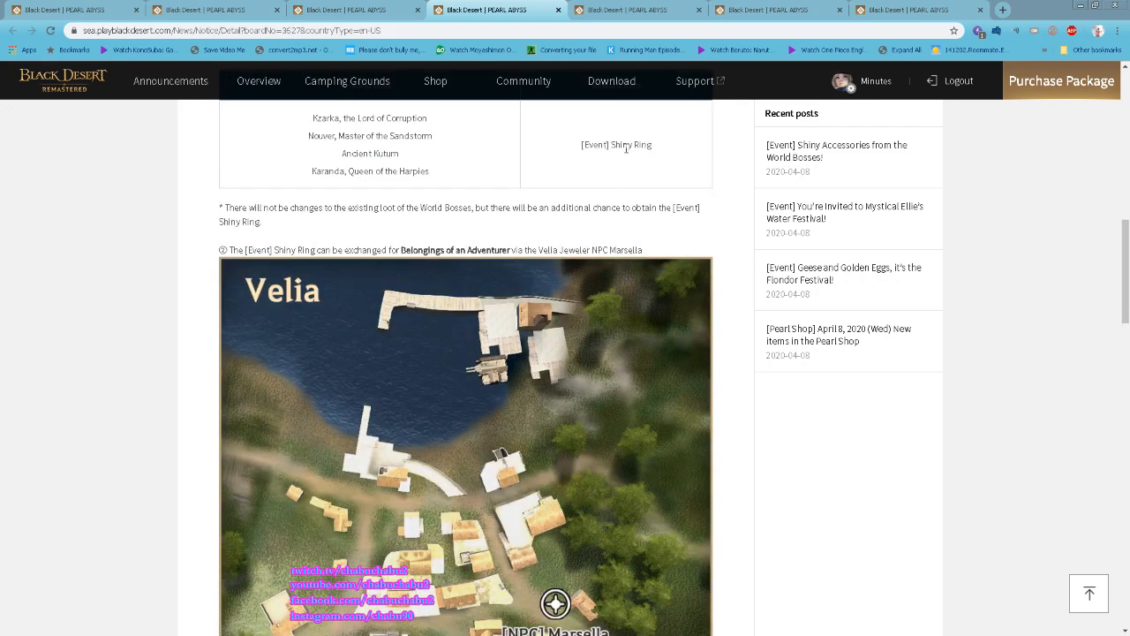
scroll(606, 289, "down", 1)
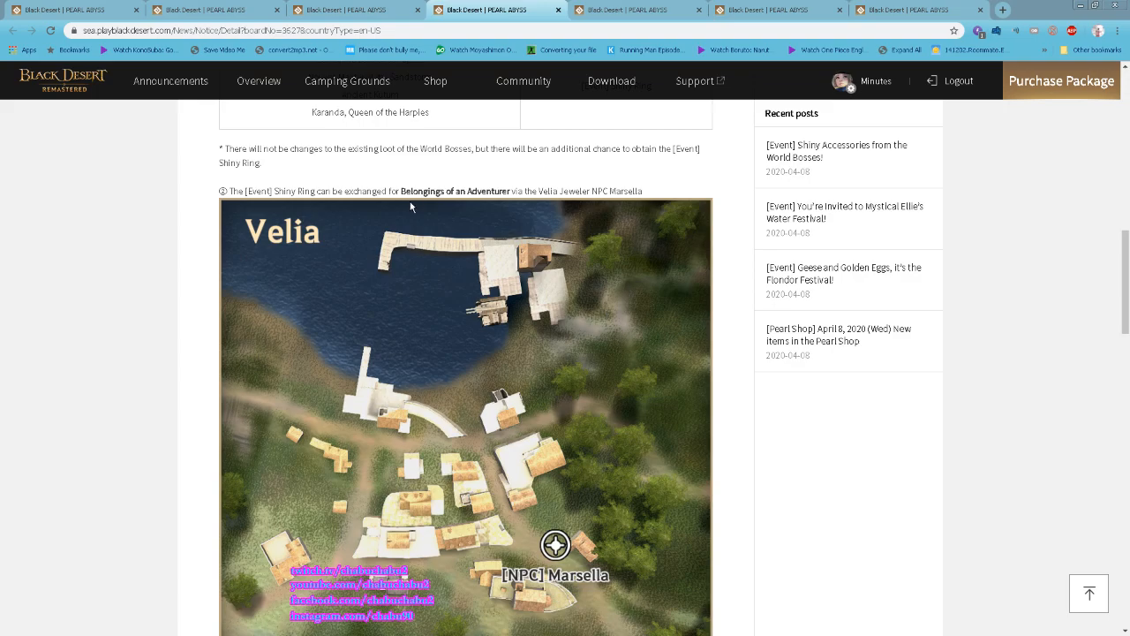
scroll(588, 312, "down", 1)
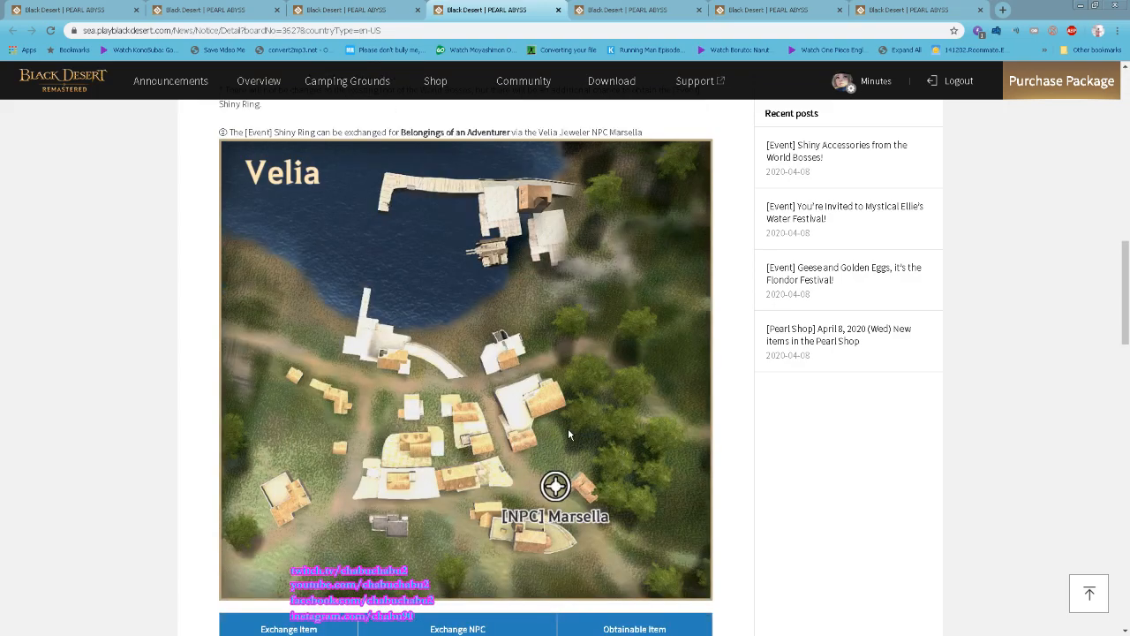
scroll(569, 475, "down", 2)
scroll(556, 388, "down", 1)
scroll(590, 311, "down", 3)
scroll(592, 310, "down", 1)
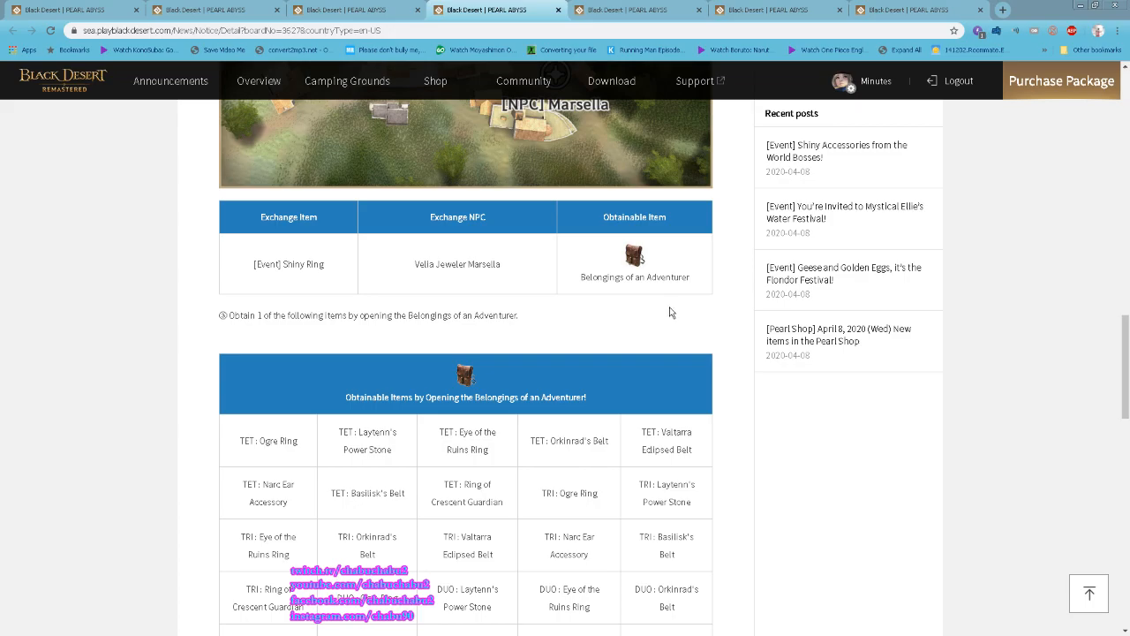
scroll(670, 312, "down", 4)
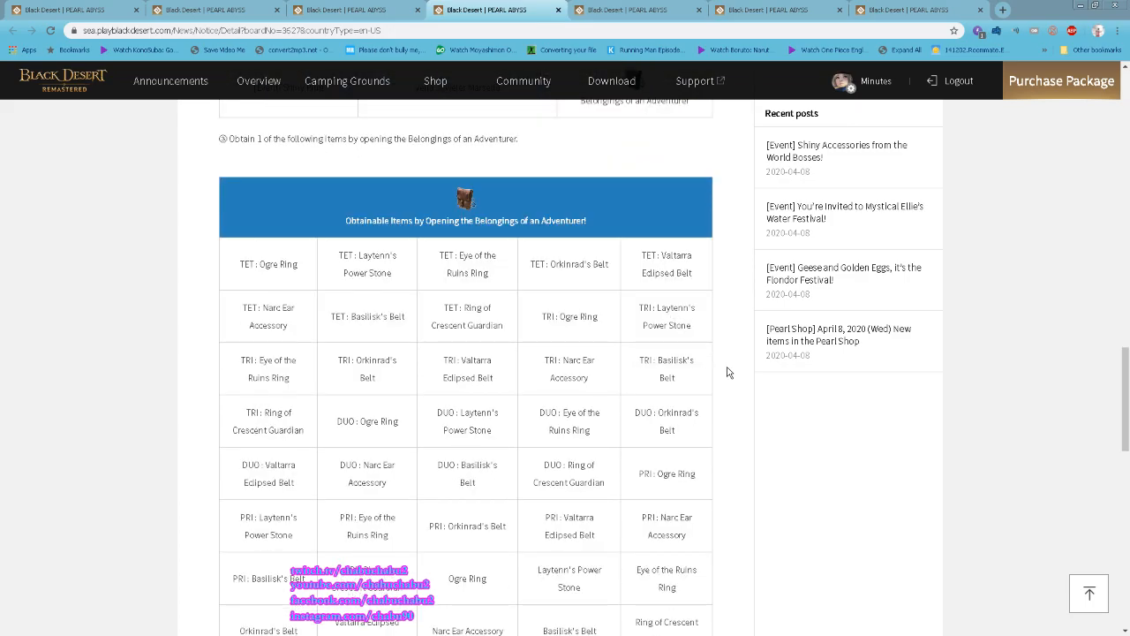
scroll(731, 375, "down", 3)
scroll(731, 374, "up", 3)
scroll(731, 374, "up", 5)
scroll(731, 374, "up", 5)
scroll(715, 359, "up", 4)
scroll(715, 359, "up", 4)
left_click(618, 9)
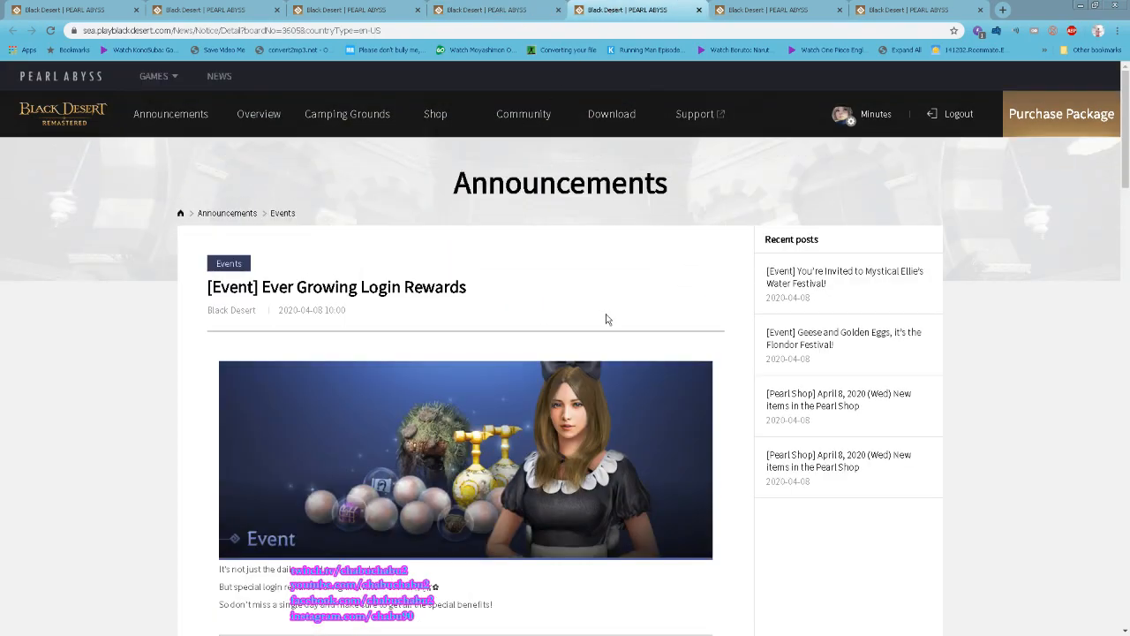
scroll(612, 302, "down", 5)
scroll(612, 302, "down", 1)
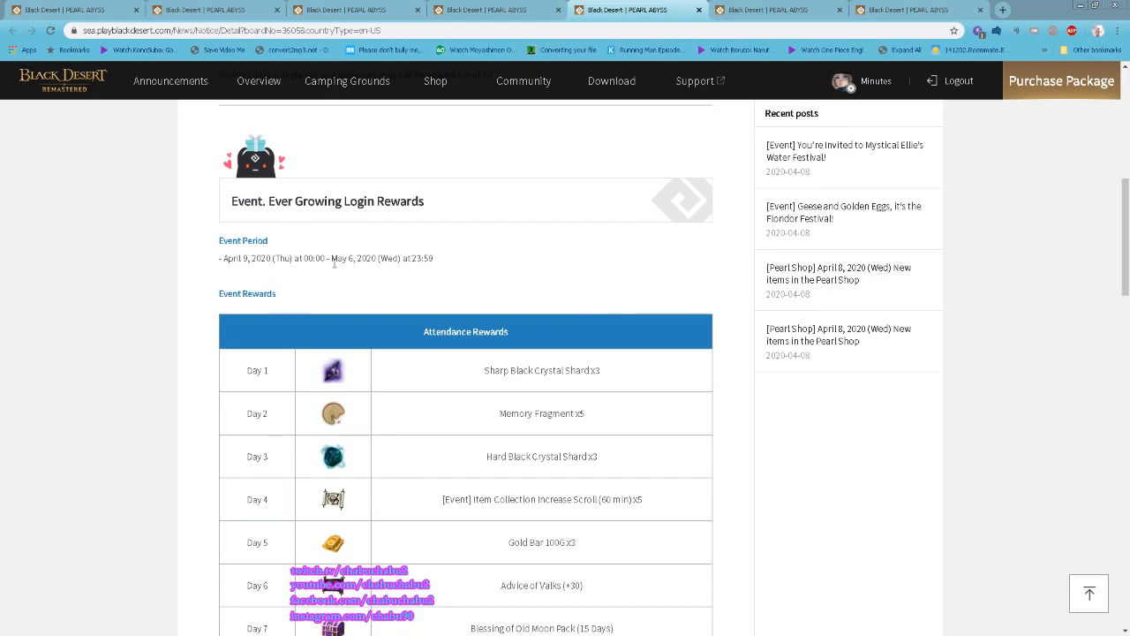
scroll(389, 269, "down", 3)
scroll(506, 253, "down", 1)
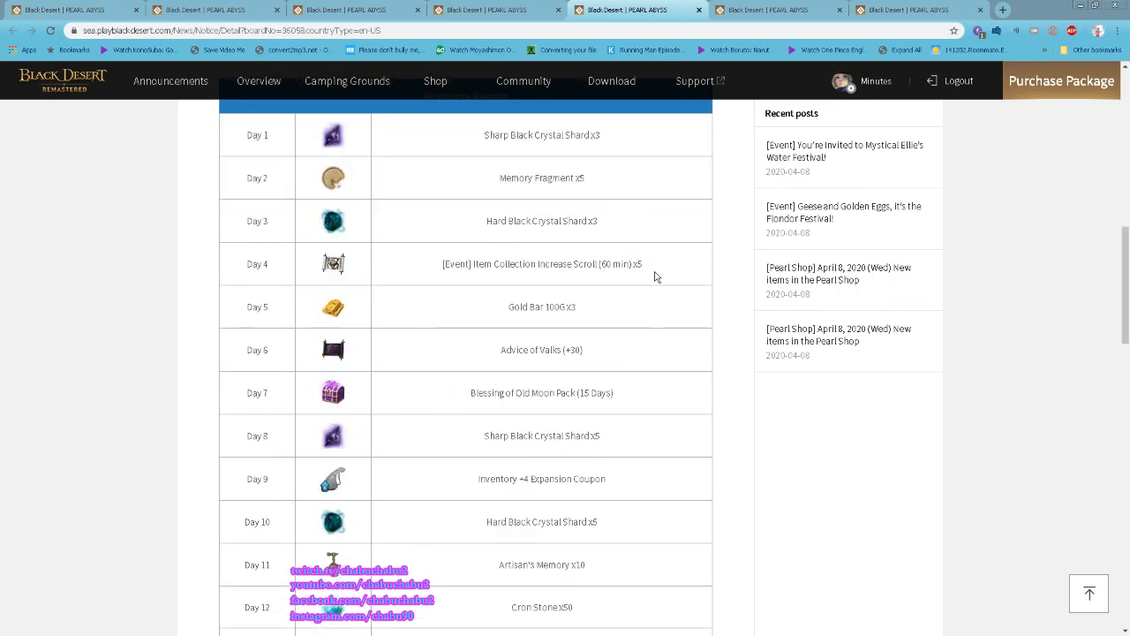
scroll(653, 274, "down", 3)
scroll(653, 251, "up", 2)
scroll(636, 248, "down", 1)
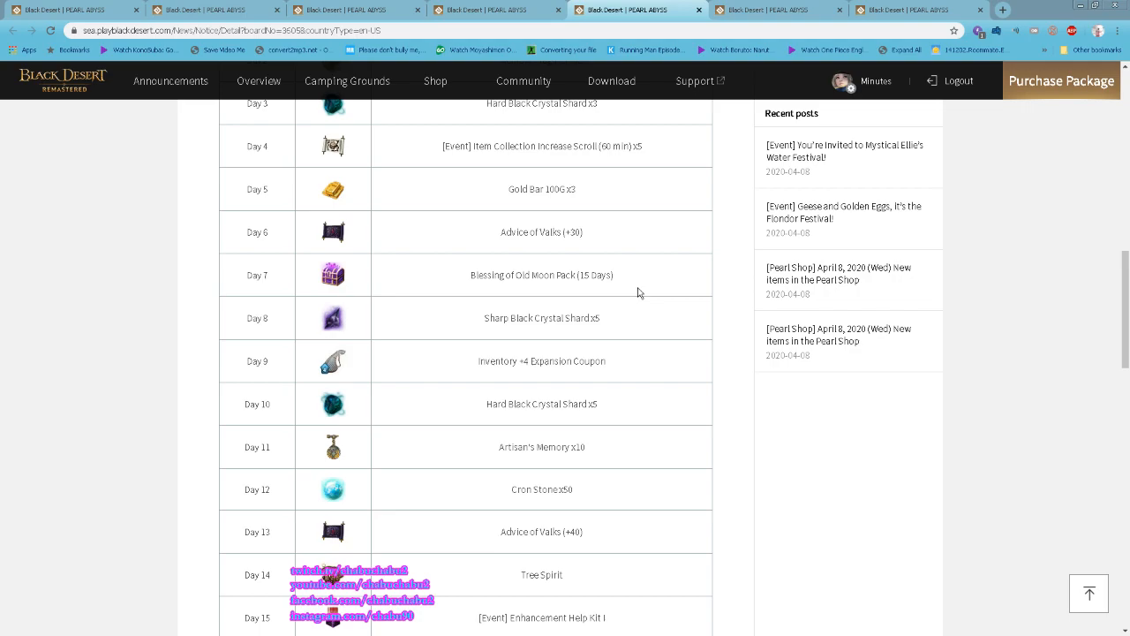
left_click_drag(609, 274, 470, 274)
left_click(652, 285)
scroll(651, 284, "down", 2)
left_click_drag(609, 243, 477, 248)
left_click(687, 276)
scroll(653, 295, "down", 1)
left_click_drag(586, 270, 496, 270)
left_click_drag(573, 312, 484, 289)
left_click(609, 348)
scroll(609, 348, "down", 2)
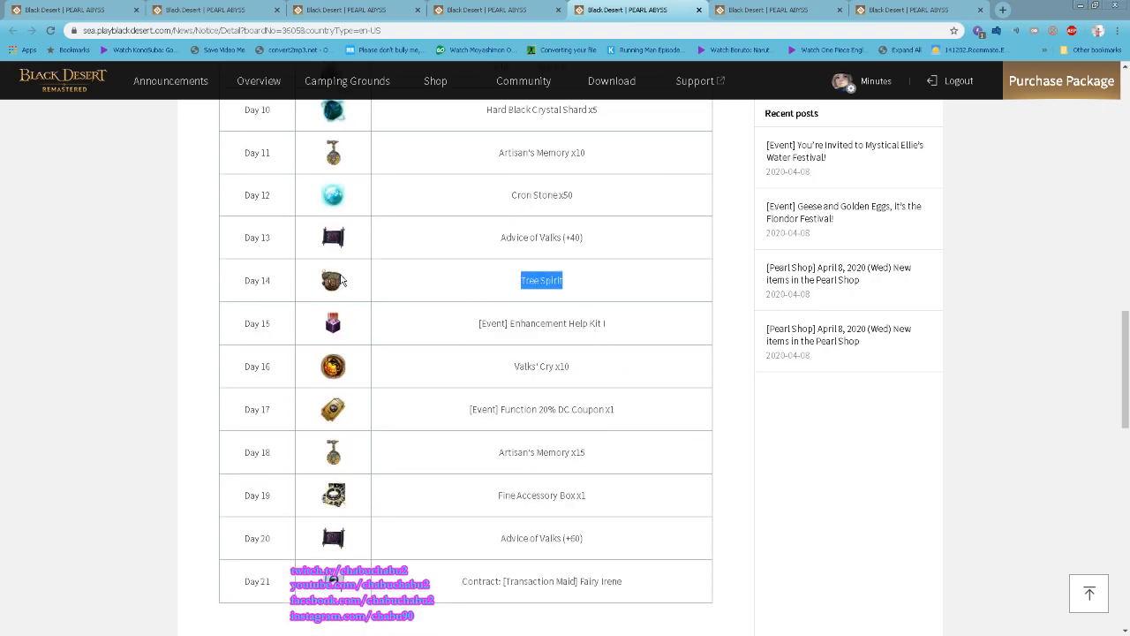
scroll(397, 268, "down", 1)
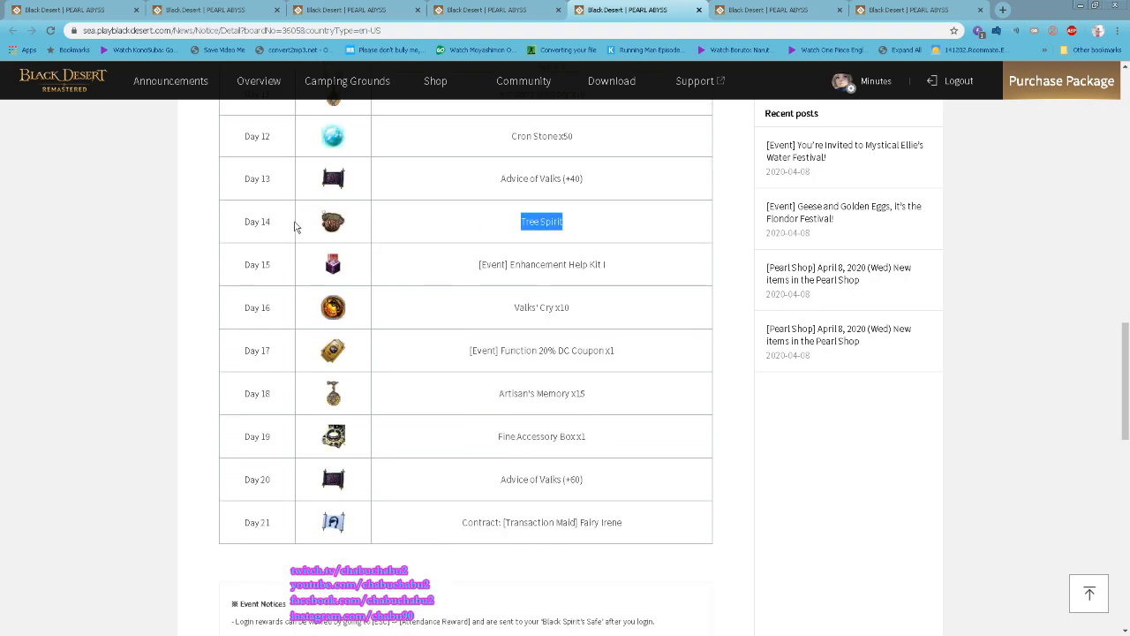
scroll(464, 228, "down", 1)
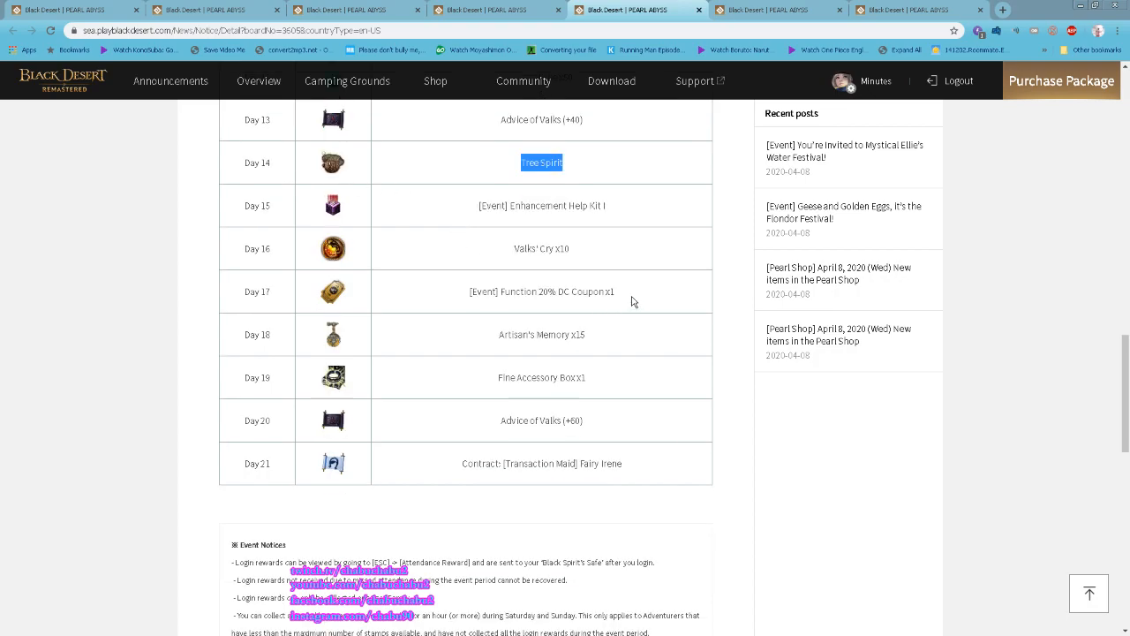
left_click_drag(634, 300, 442, 301)
left_click(640, 294)
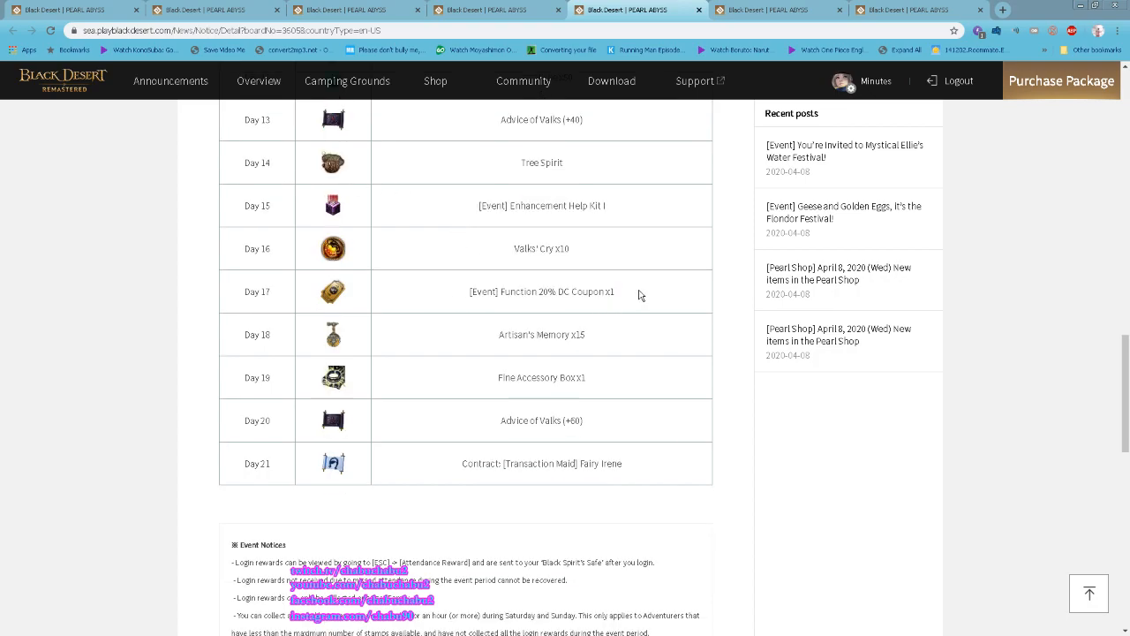
left_click_drag(587, 335, 463, 333)
left_click(653, 332)
scroll(604, 386, "down", 1)
left_click_drag(587, 318, 471, 315)
left_click(671, 339)
left_click_drag(584, 361, 500, 361)
scroll(623, 345, "down", 2)
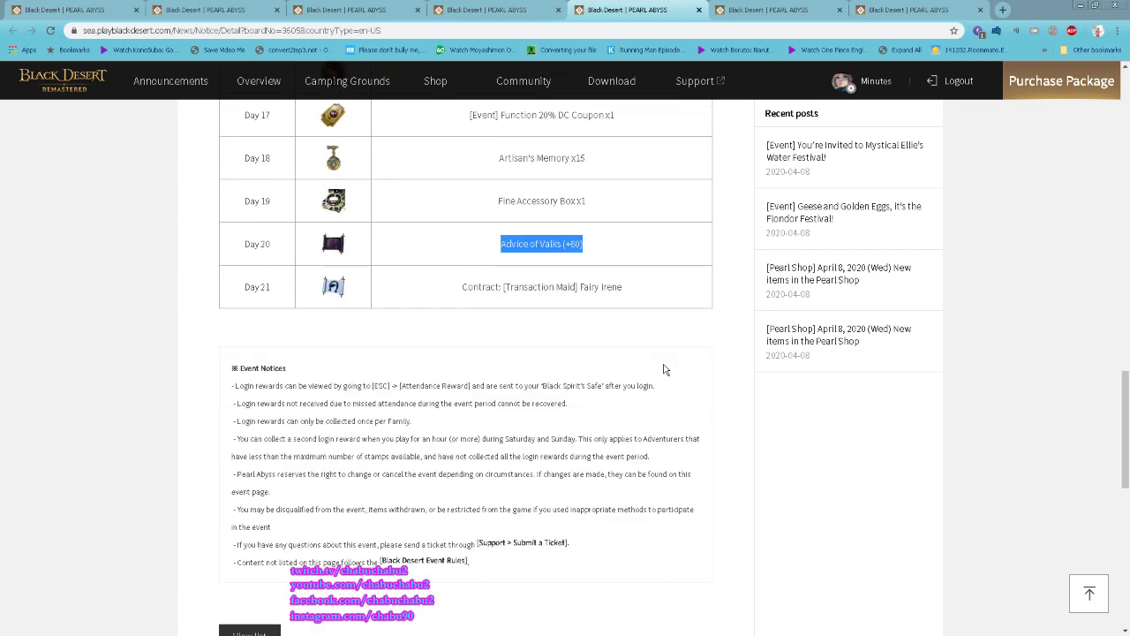
left_click(623, 327)
left_click_drag(627, 287, 459, 287)
left_click(650, 302)
scroll(669, 299, "up", 1)
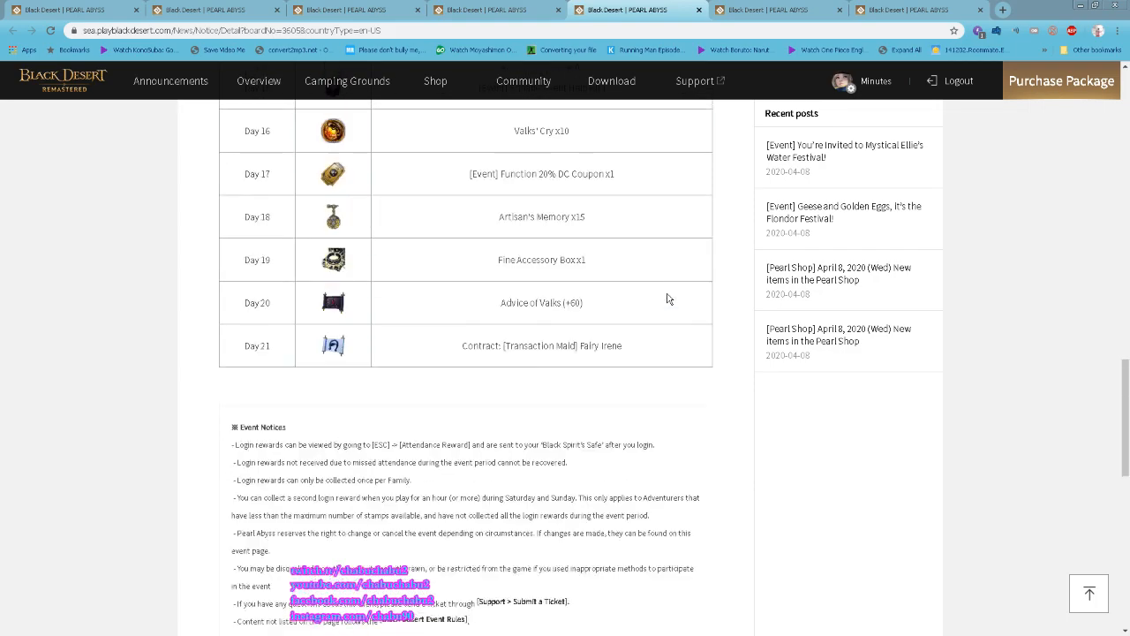
scroll(668, 300, "up", 3)
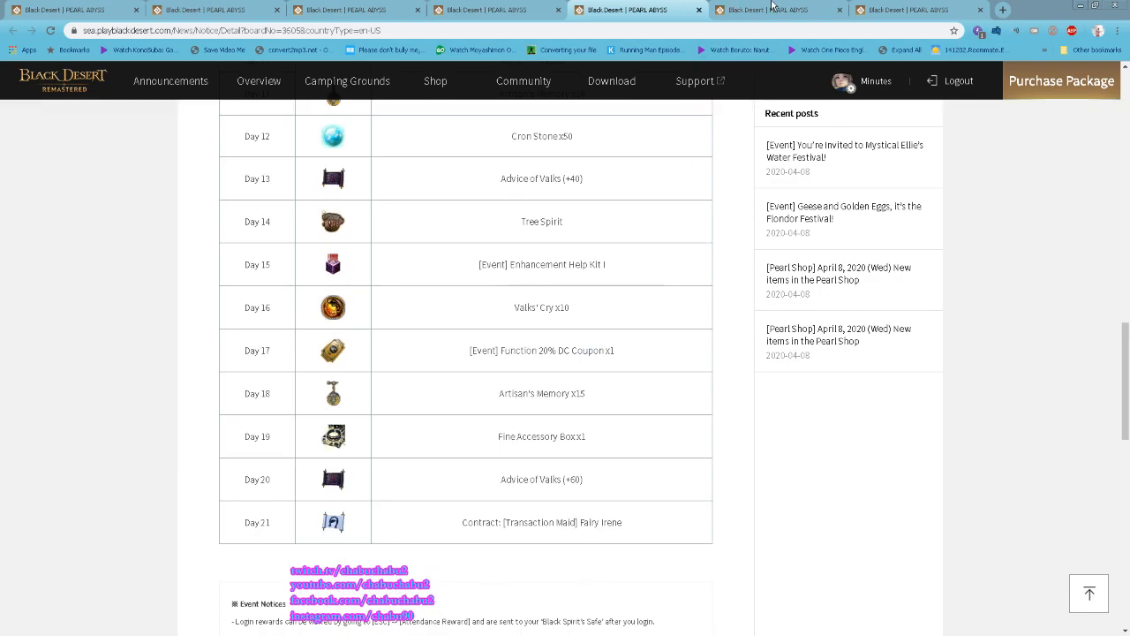
Switch to the Pearl Shop post and mark the Weight Limit +300LT, Optimized Fishing Pack and Shining Arctic Box 5+1 items.
left_click(773, 9)
scroll(752, 265, "down", 1)
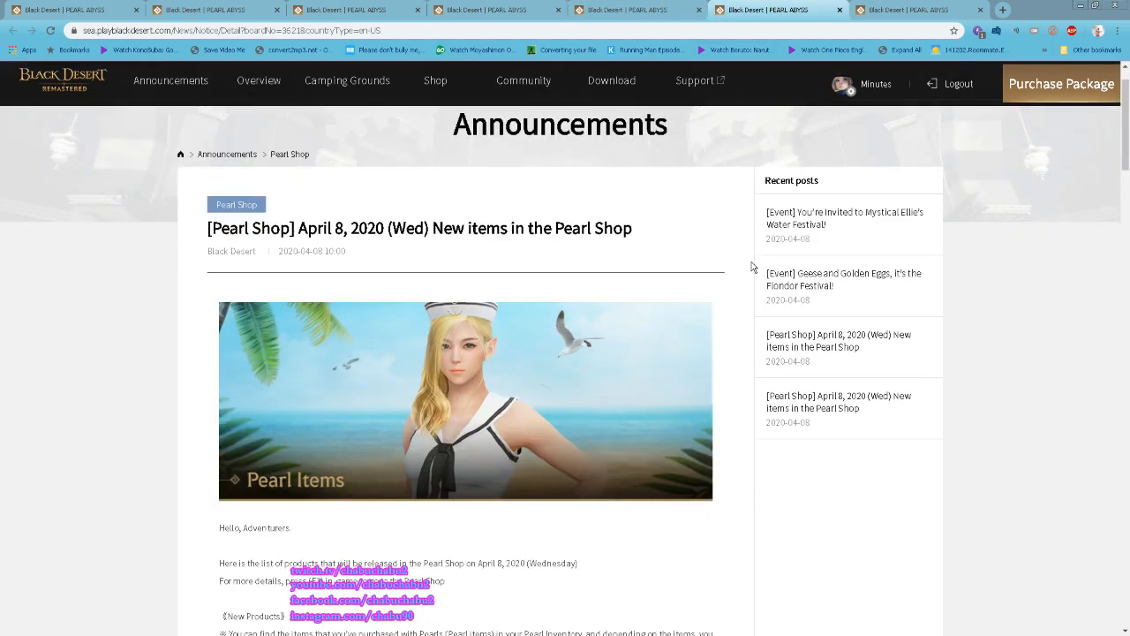
scroll(752, 265, "down", 3)
scroll(752, 264, "down", 5)
scroll(752, 265, "up", 2)
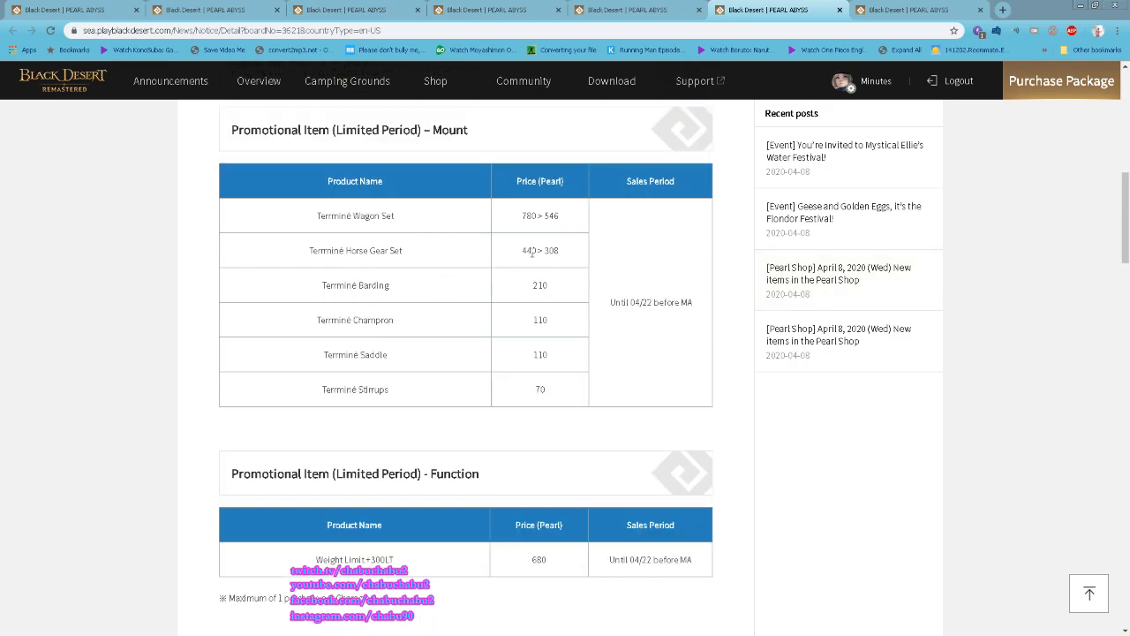
scroll(634, 232, "down", 1)
scroll(579, 173, "down", 2)
scroll(579, 173, "down", 1)
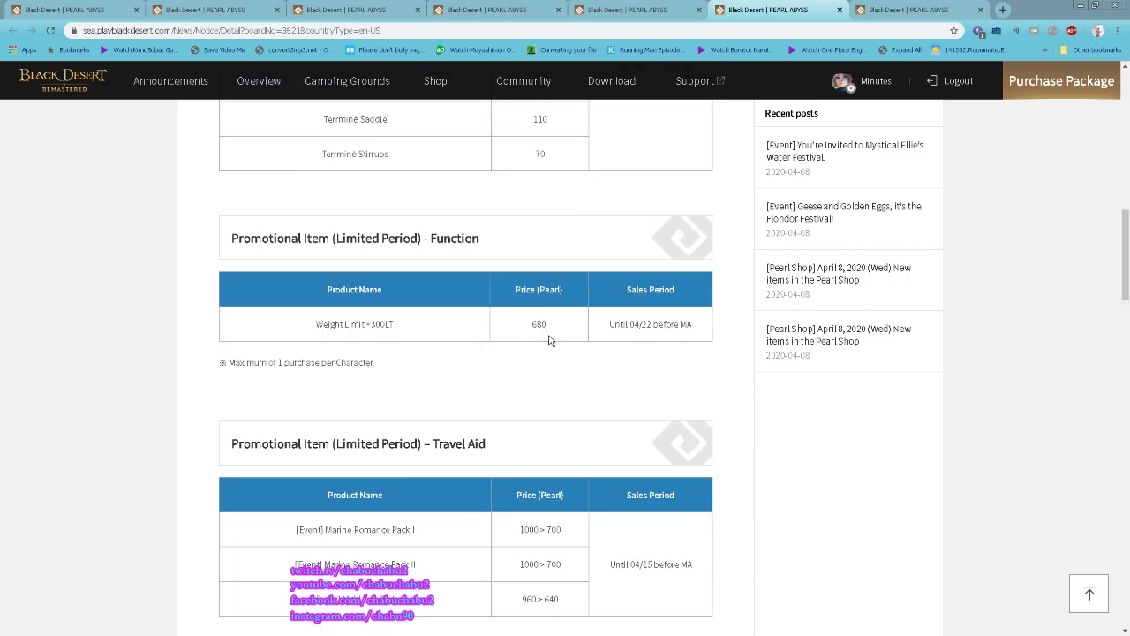
left_click_drag(456, 332, 272, 318)
left_click(488, 341)
scroll(443, 339, "down", 1)
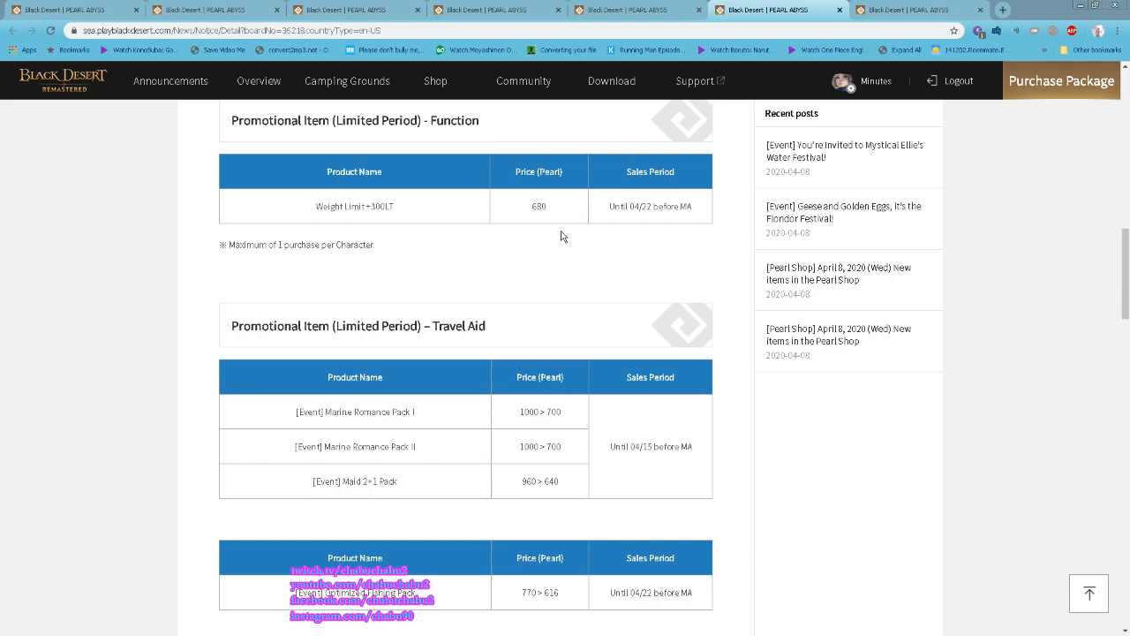
scroll(561, 236, "down", 1)
scroll(562, 235, "down", 1)
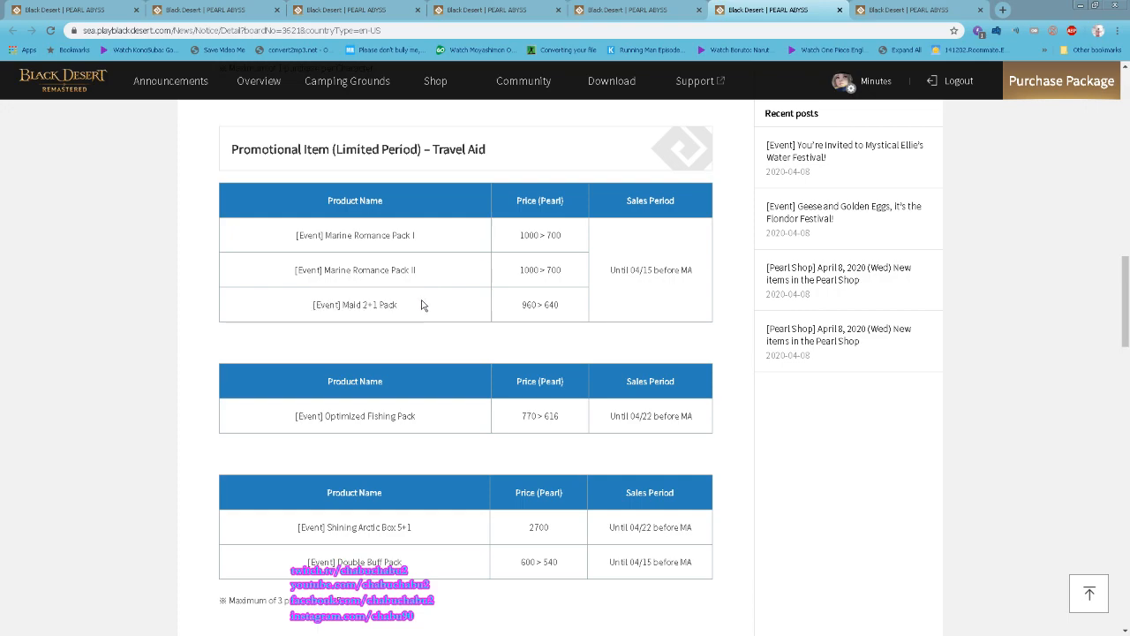
scroll(432, 318, "down", 2)
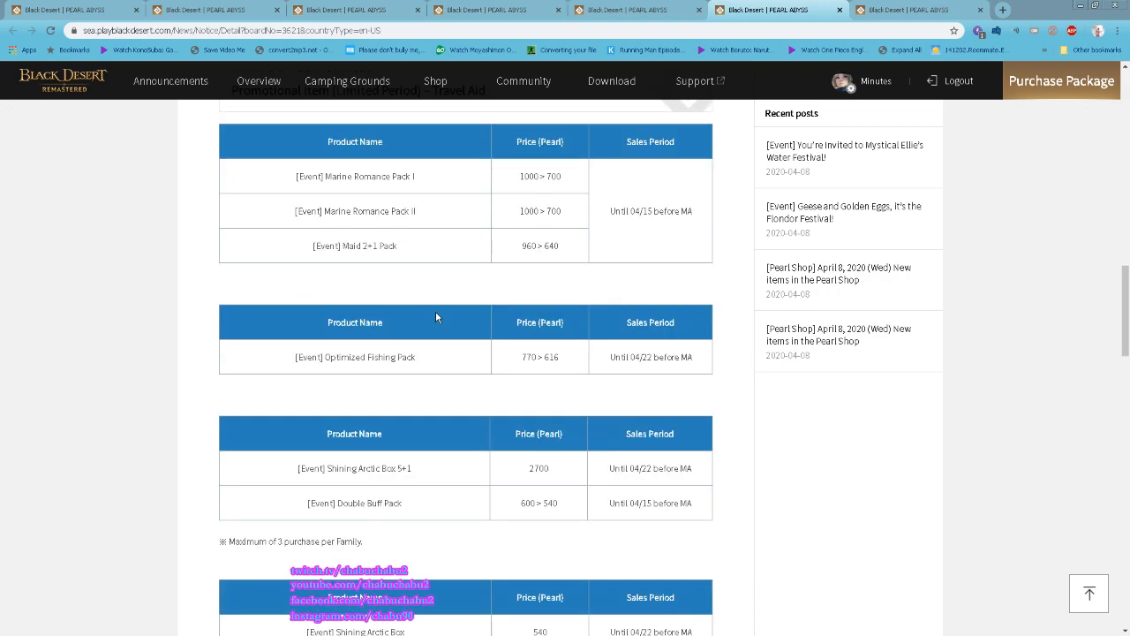
scroll(435, 311, "down", 2)
mouse_move(698, 239)
left_mouse_down()
mouse_move(430, 250)
mouse_move(309, 232)
left_mouse_up()
left_click(430, 250)
scroll(430, 249, "down", 1)
scroll(430, 250, "down", 1)
left_click(434, 242)
scroll(433, 242, "down", 1)
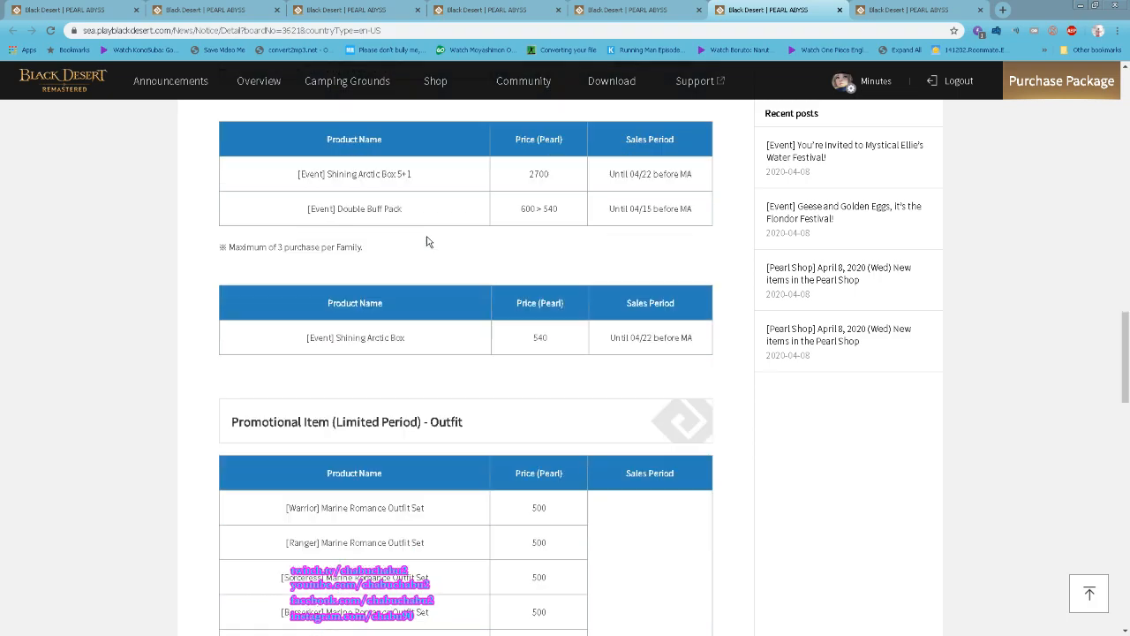
scroll(419, 220, "down", 2)
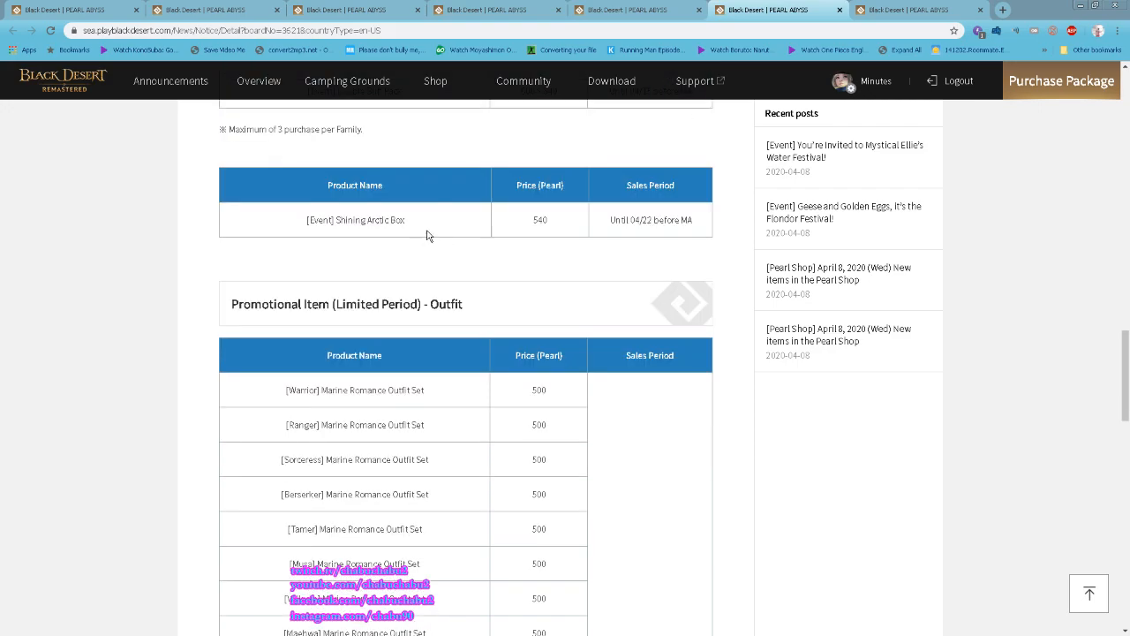
scroll(427, 234, "down", 2)
scroll(426, 234, "down", 1)
scroll(427, 234, "down", 4)
scroll(429, 234, "down", 3)
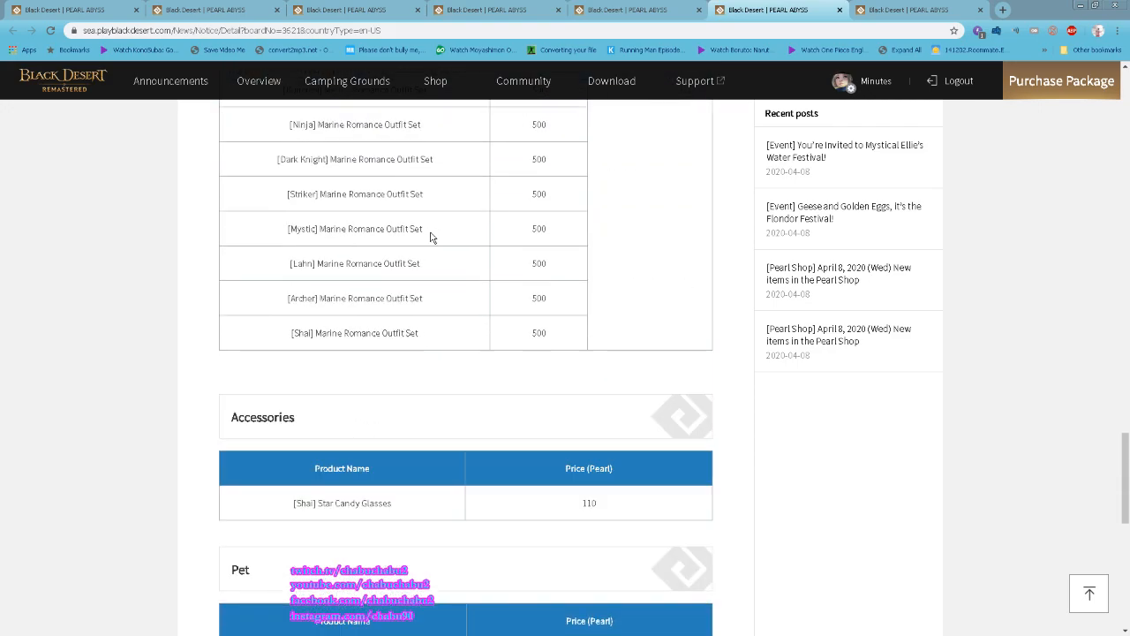
scroll(433, 238, "down", 3)
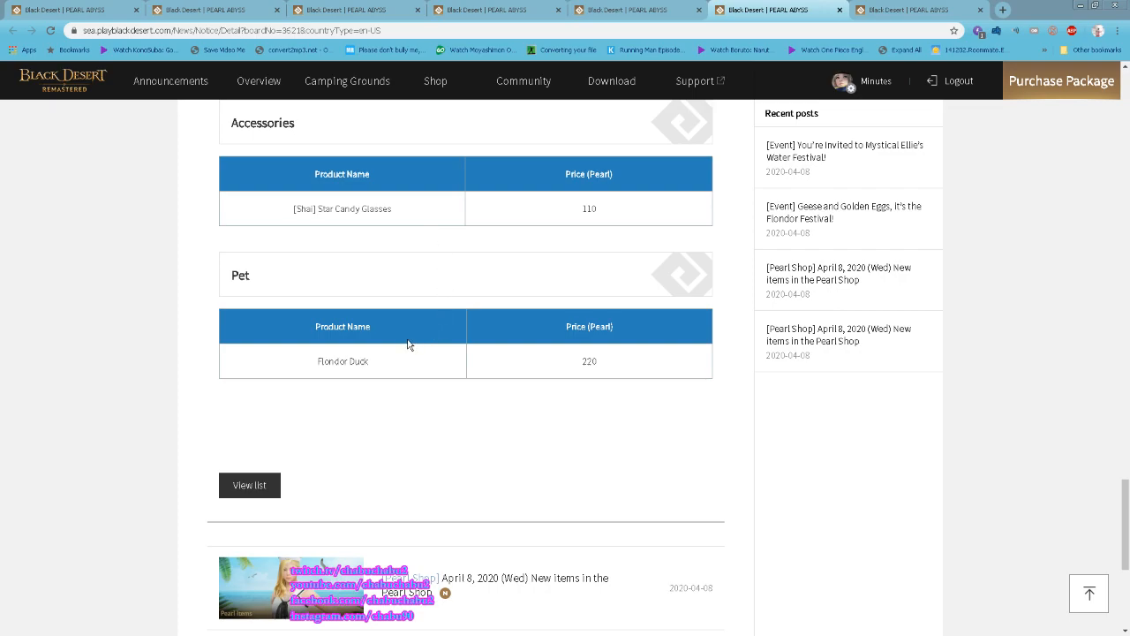
Mark the Flondor Duck pet and the [Shai] Star Candy Glasses entry in the listings.
double_click(343, 360)
left_click(439, 340)
scroll(439, 339, "up", 1)
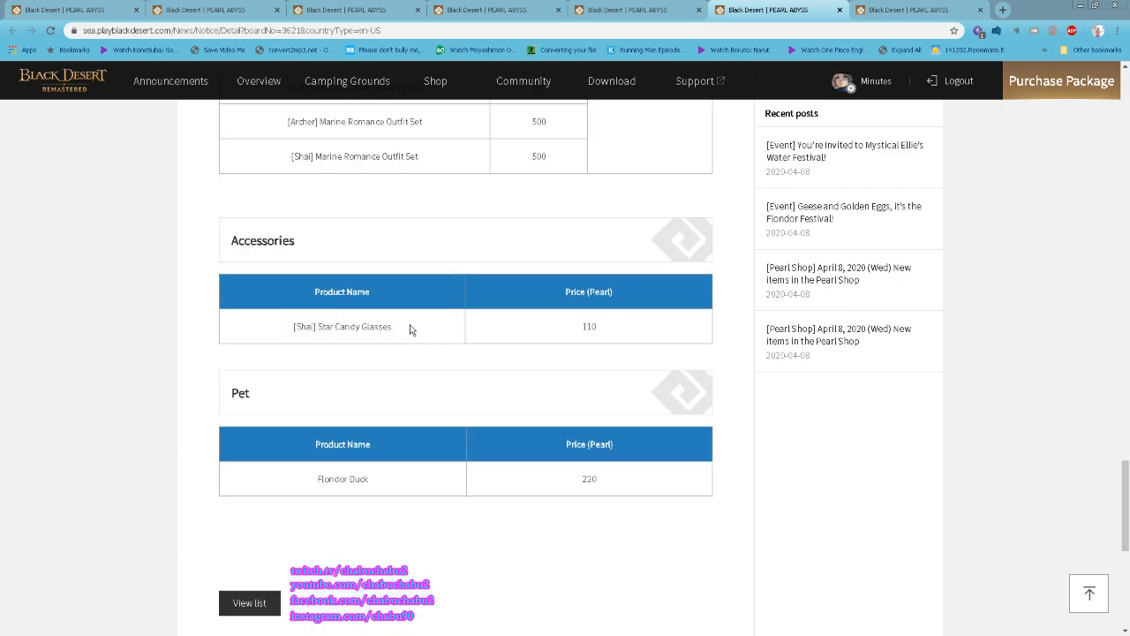
triple_click(410, 329)
left_click(445, 328)
Review the Steam Packages event announcement, highlighting its event period dates and 13:00 end time.
left_click(885, 10)
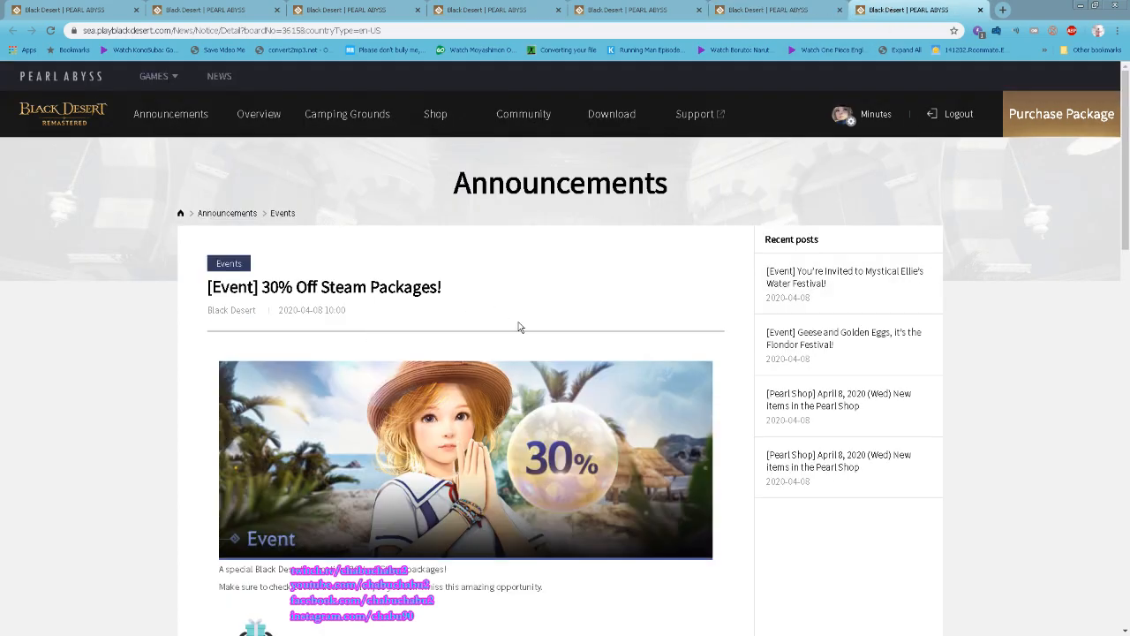
scroll(521, 300, "down", 2)
scroll(521, 288, "down", 1)
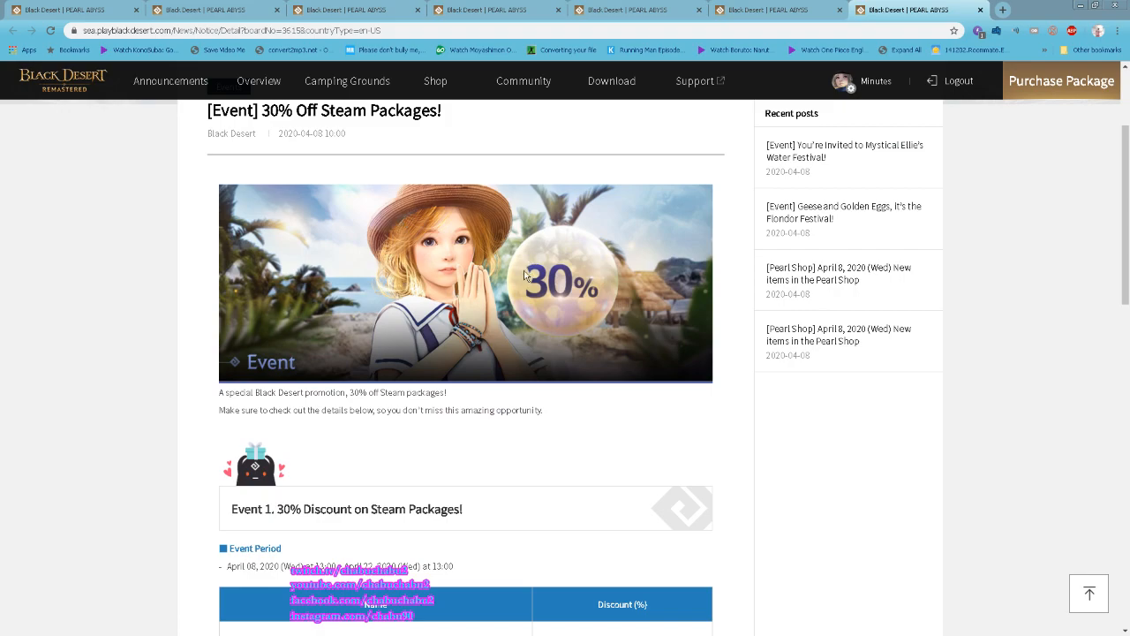
scroll(524, 270, "down", 3)
scroll(539, 282, "down", 1)
scroll(646, 371, "up", 2)
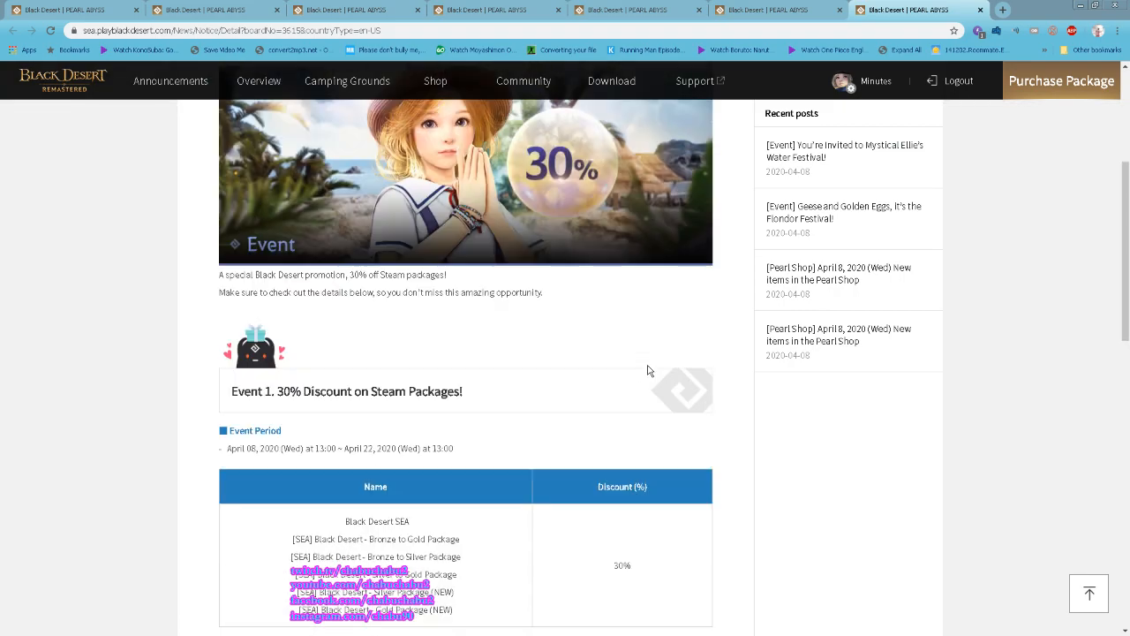
scroll(647, 371, "down", 2)
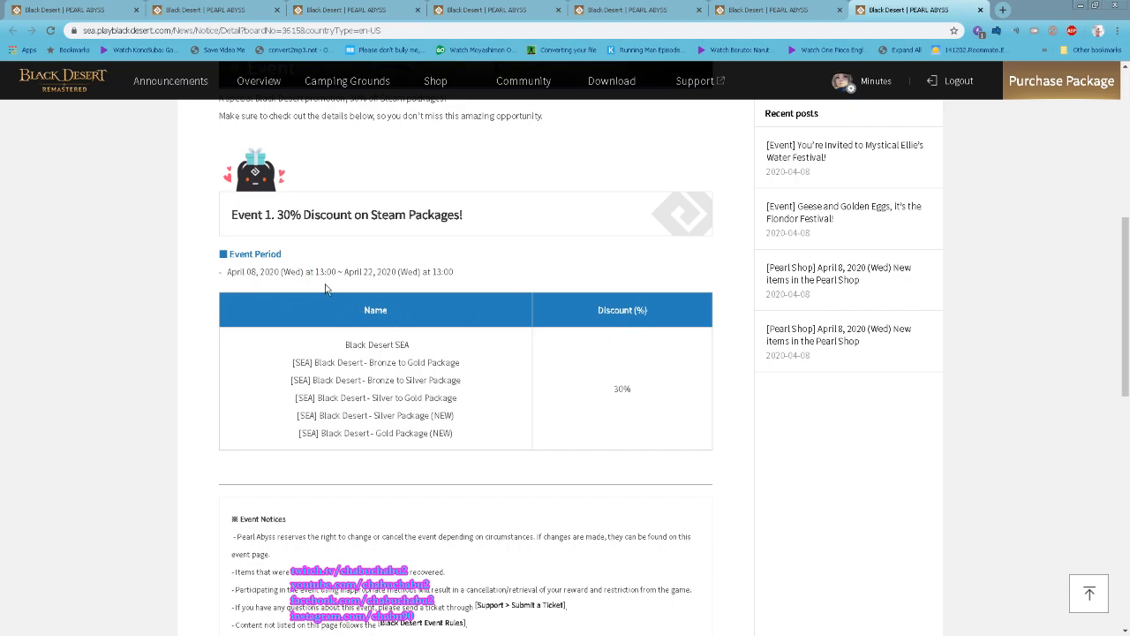
mouse_move(309, 271)
left_mouse_down()
mouse_move(450, 273)
mouse_move(419, 272)
left_mouse_up()
left_click(554, 273)
left_click(526, 256)
scroll(571, 253, "down", 2)
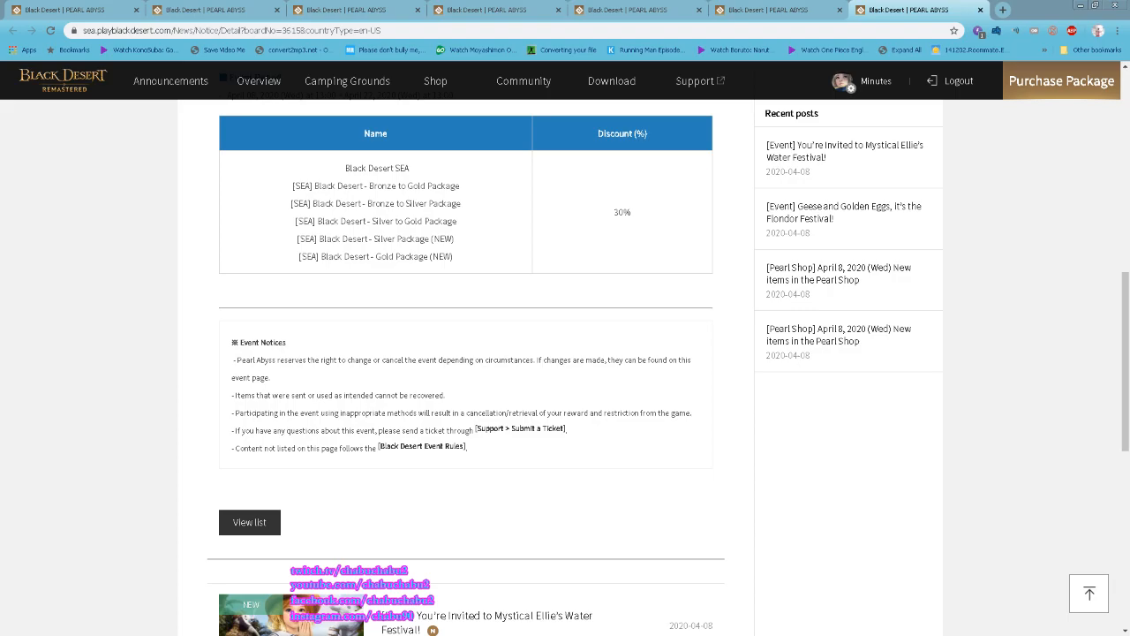
Switch from the browser into the running Black Desert game client.
key("alt+Tab")
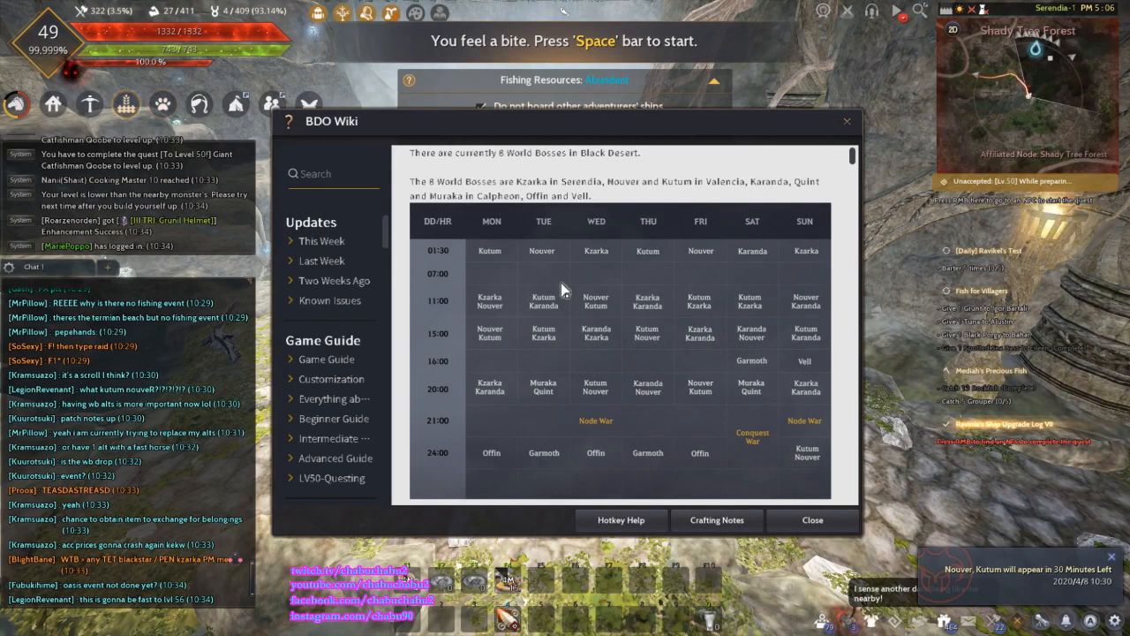
scroll(585, 286, "up", 2)
scroll(618, 353, "down", 2)
scroll(688, 386, "down", 2)
scroll(688, 387, "up", 2)
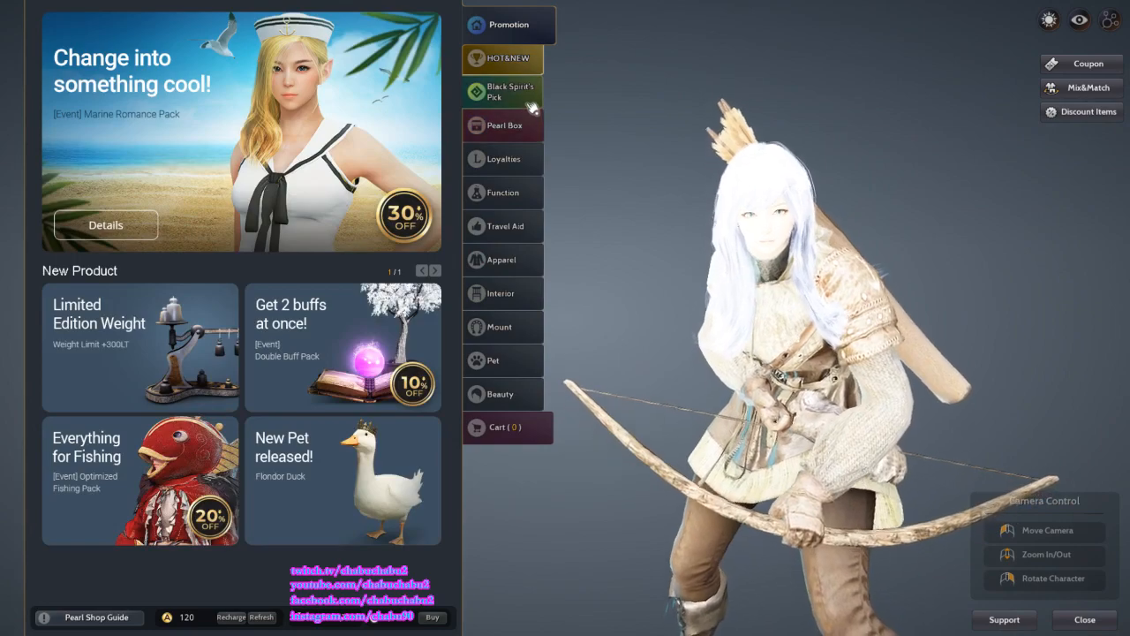
Navigate the Pearl Shop categories through Loyalties and Function into the Travel Aid event packs.
left_click(499, 163)
left_click(504, 194)
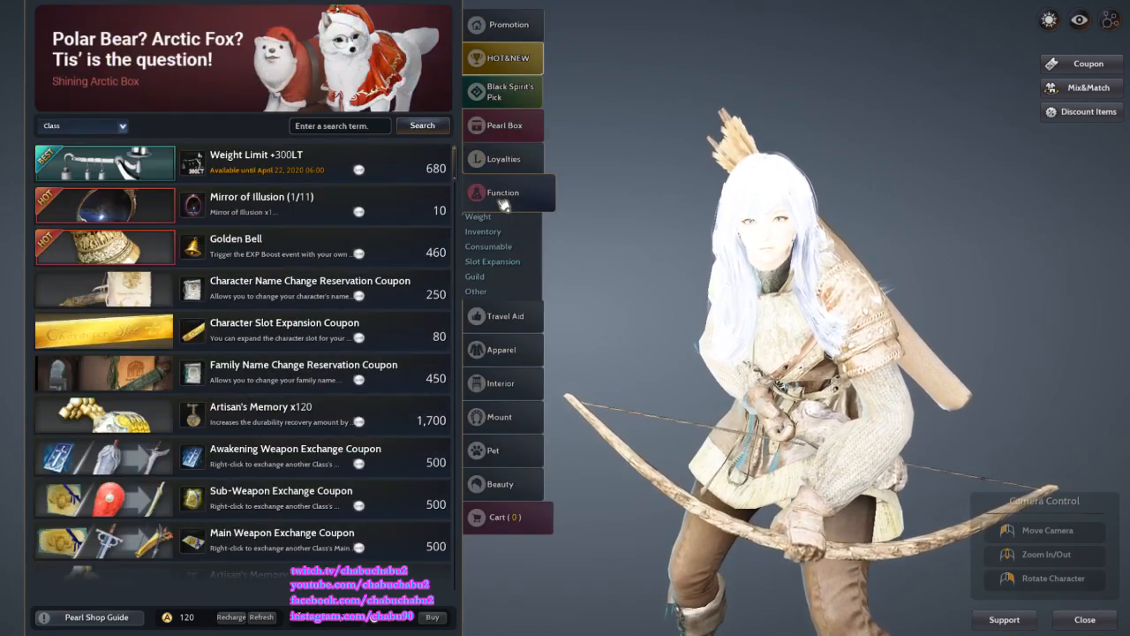
left_click(505, 315)
left_click(502, 192)
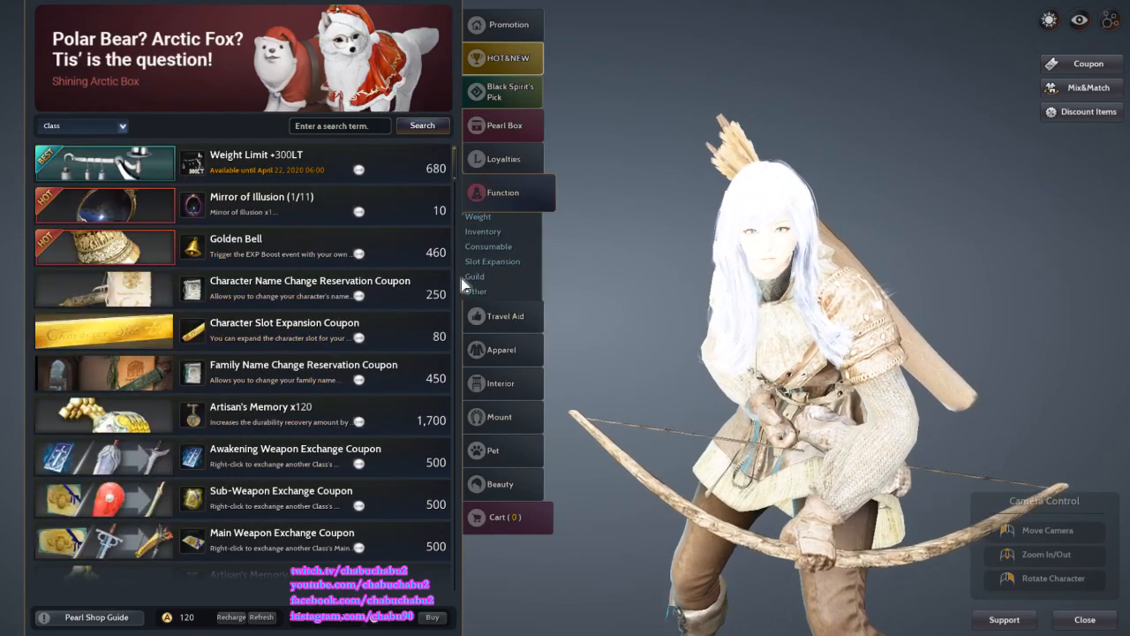
left_click(505, 315)
Expand the Marine Romance Pack II, Marine Romance Pack I and Maid 2+1 Pack details.
left_click(283, 163)
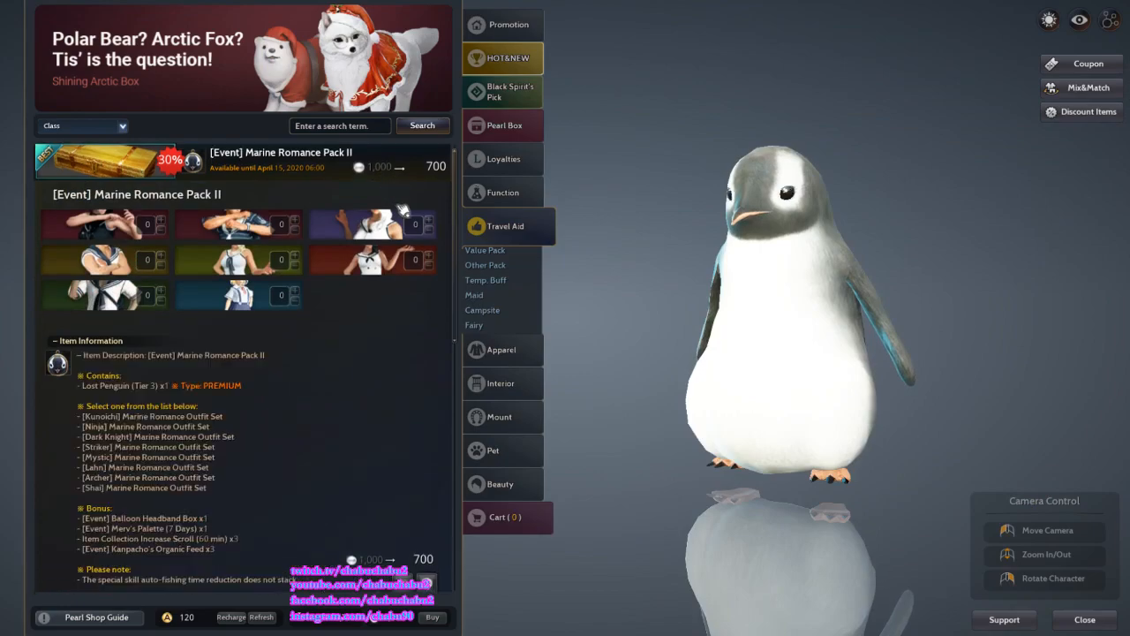
scroll(402, 271, "down", 1)
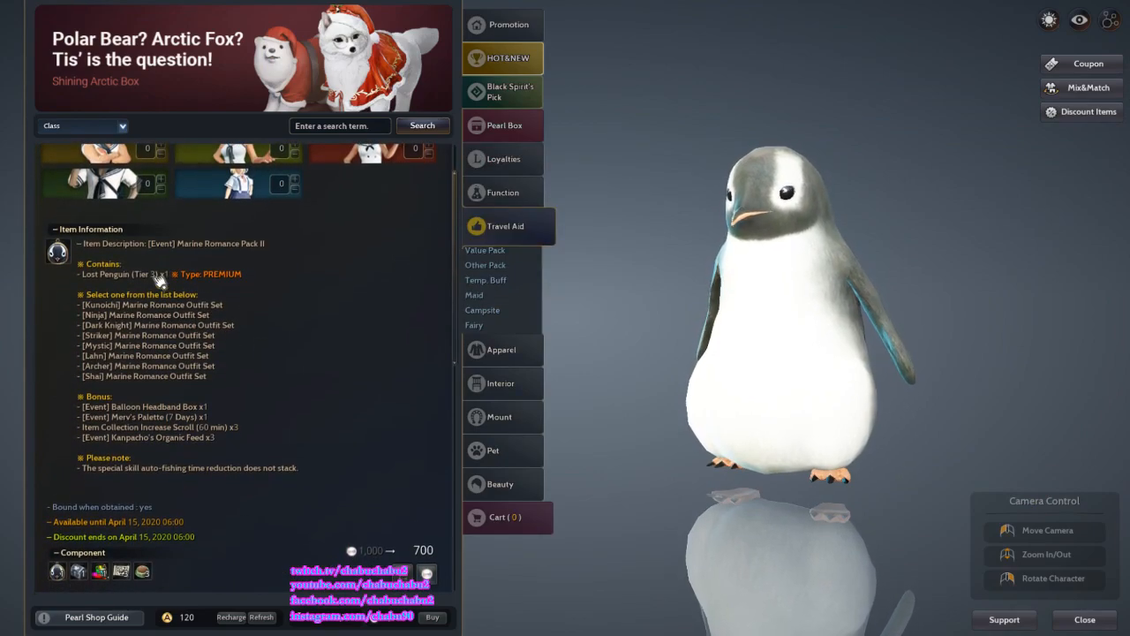
scroll(250, 308, "up", 1)
scroll(250, 308, "down", 1)
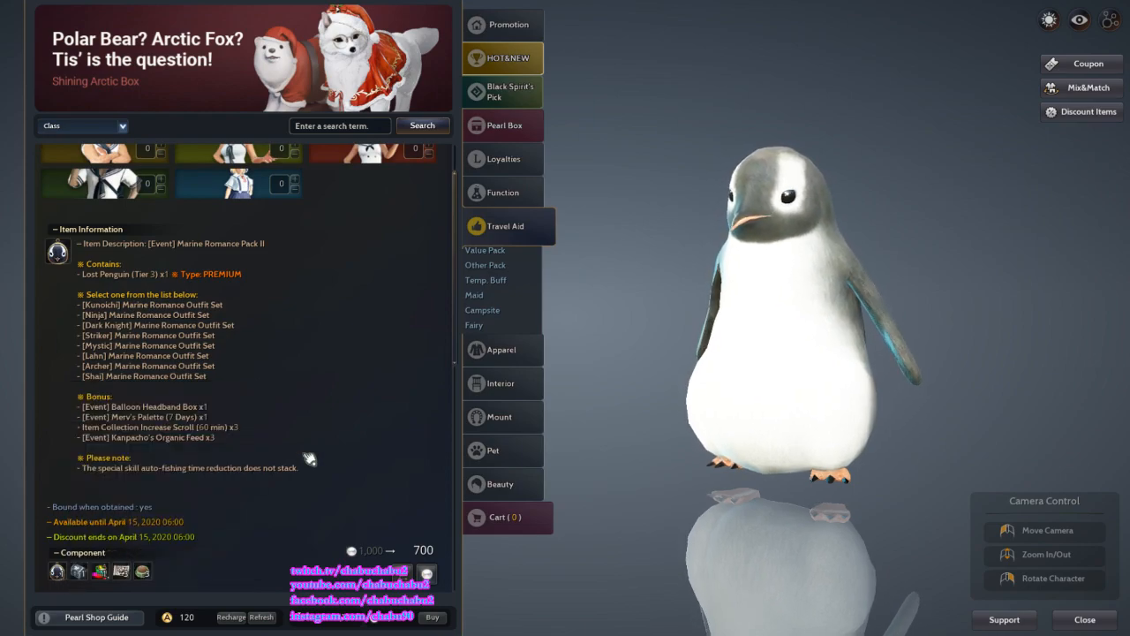
scroll(285, 466, "up", 1)
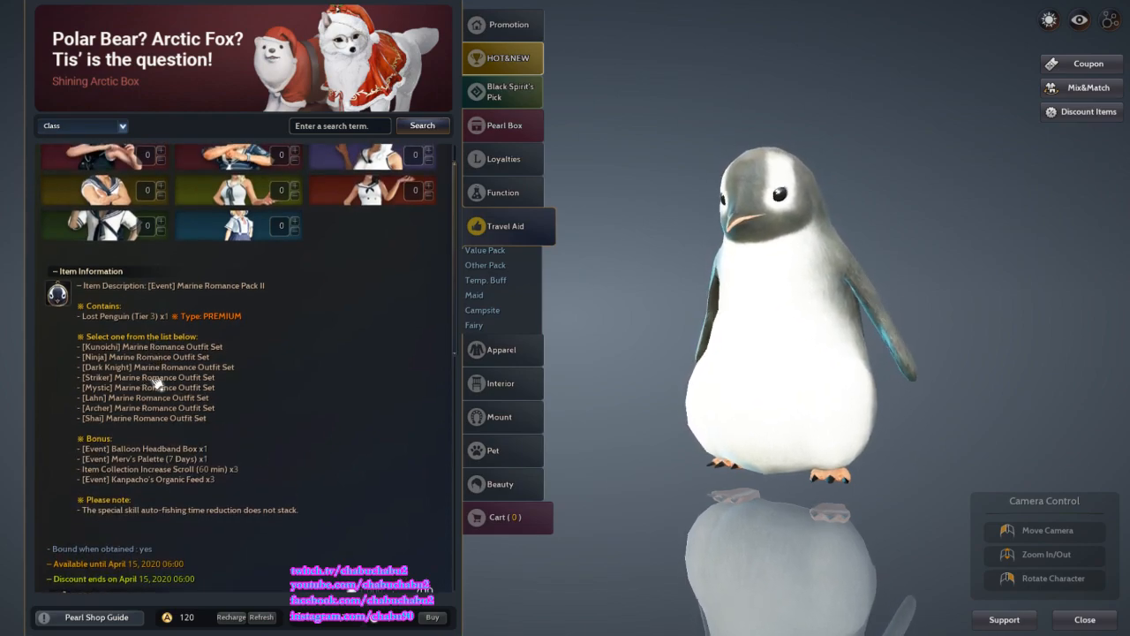
scroll(194, 376, "down", 1)
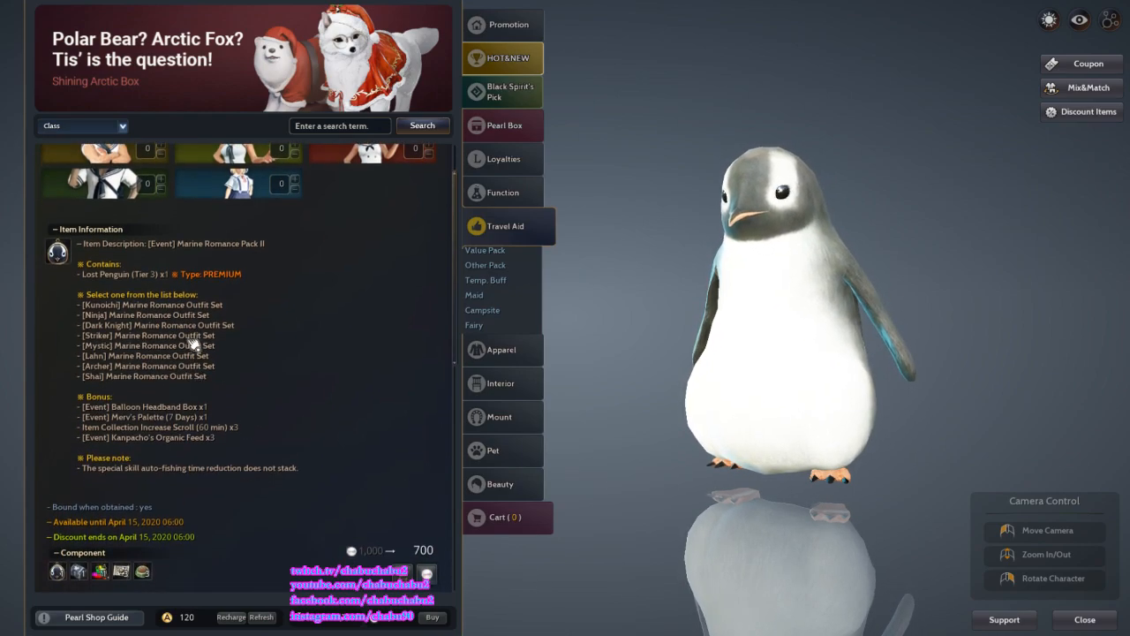
scroll(199, 336, "down", 1)
scroll(203, 300, "down", 1)
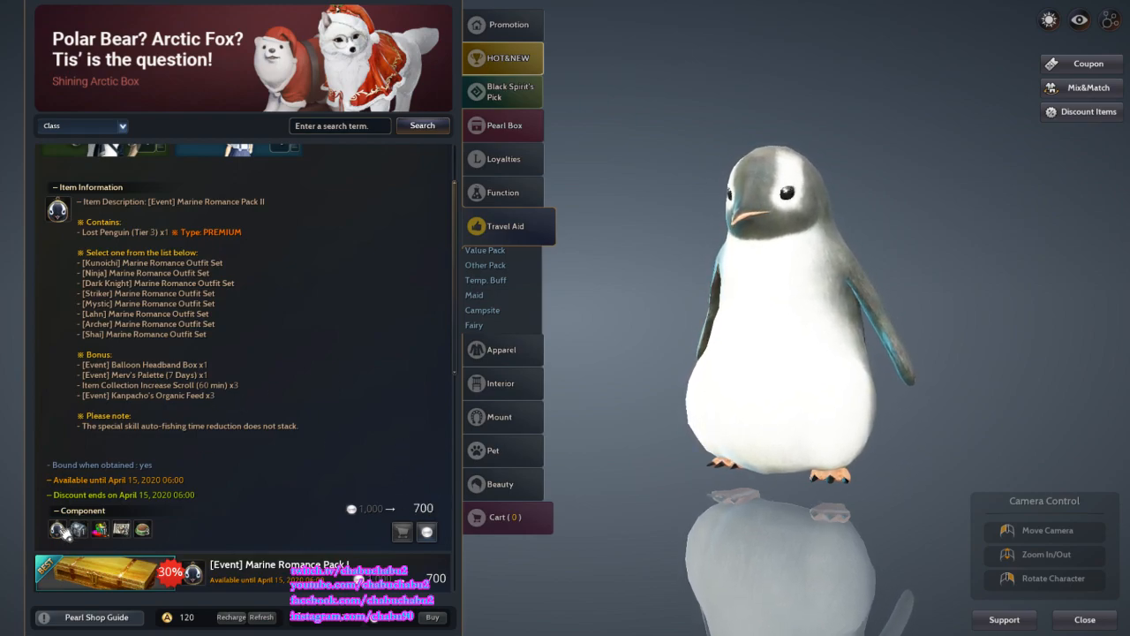
scroll(333, 291, "down", 5)
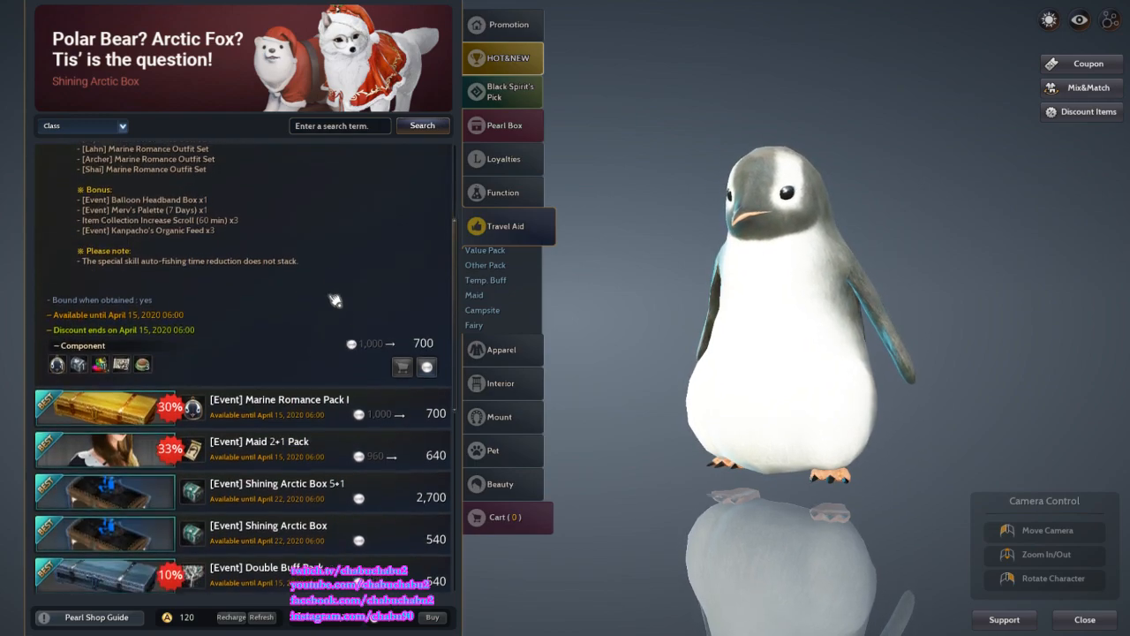
left_click(306, 415)
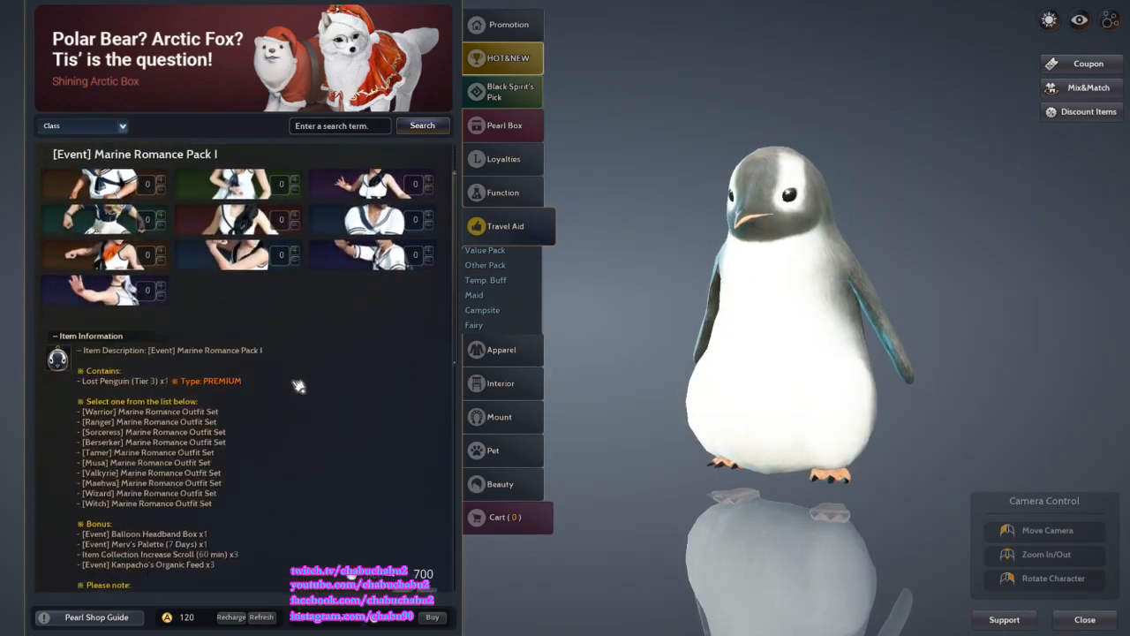
scroll(296, 382, "down", 4)
scroll(335, 353, "up", 4)
scroll(379, 339, "down", 3)
scroll(378, 339, "down", 3)
scroll(353, 309, "down", 3)
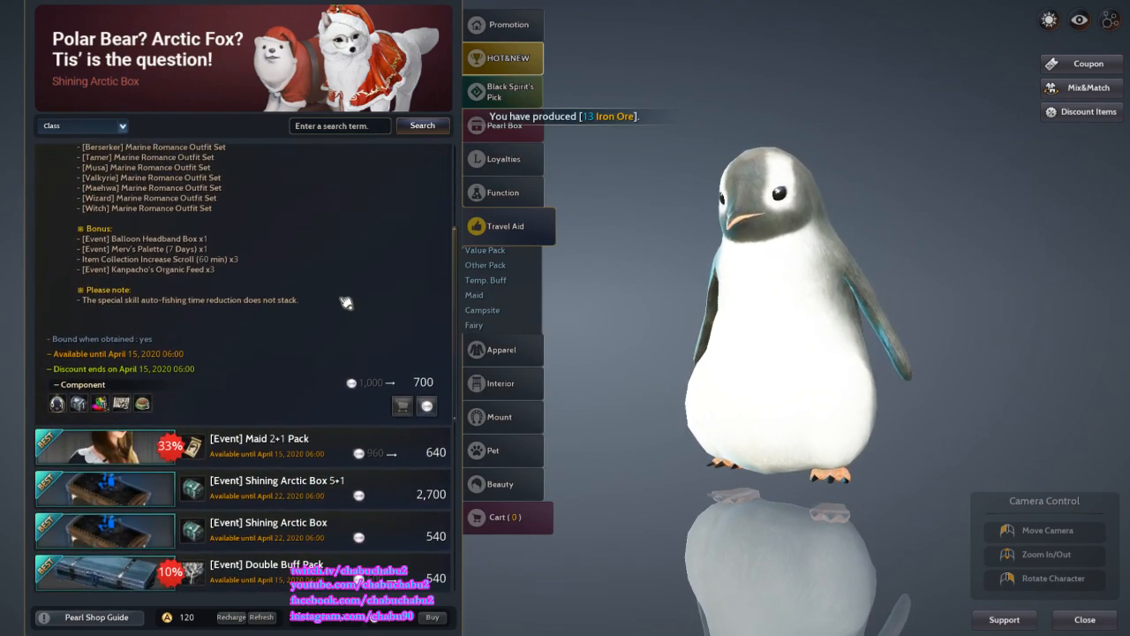
scroll(296, 448, "down", 5)
left_click(296, 447)
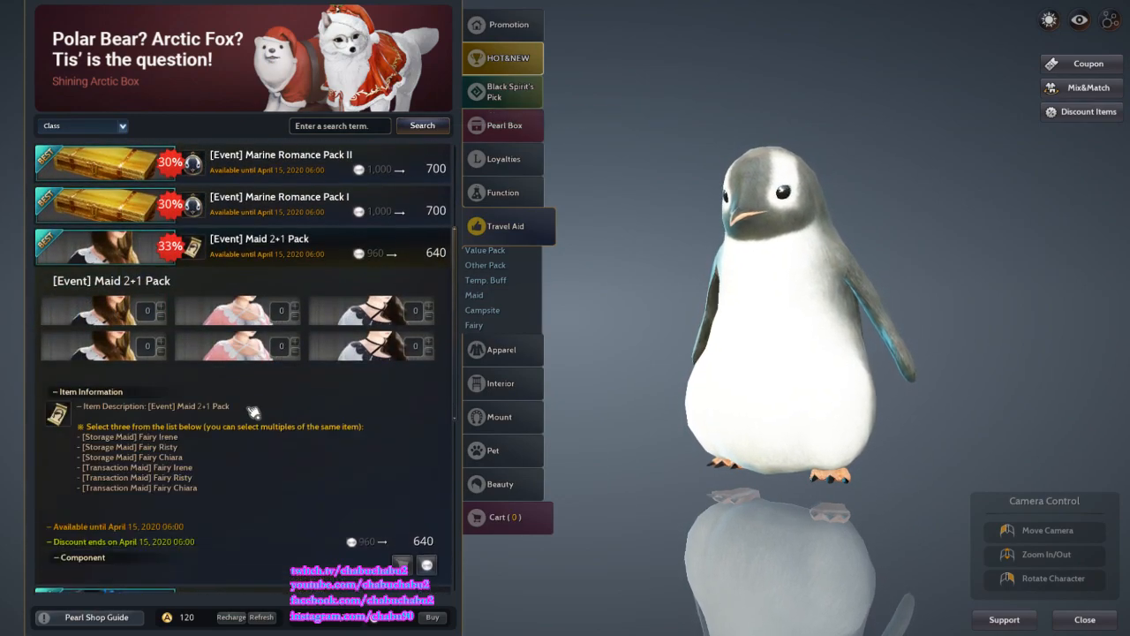
scroll(249, 362, "down", 2)
scroll(249, 362, "down", 3)
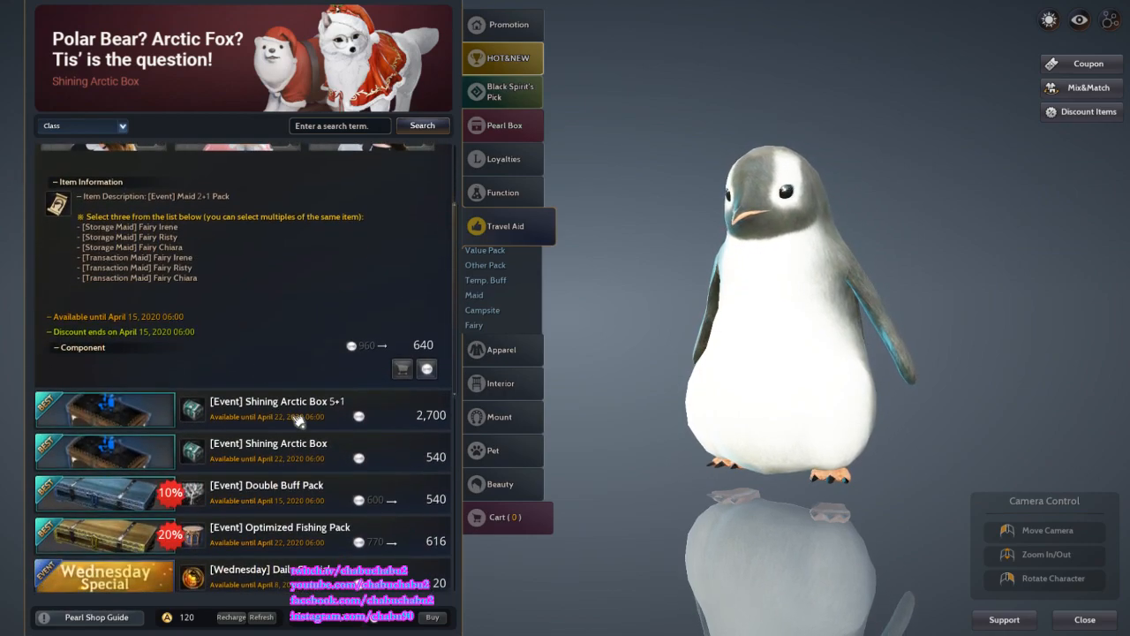
Expand the Shining Arctic Box 5+1 details with its Arctic Fox and Polar Bear pets.
left_click(293, 406)
scroll(293, 405, "down", 1)
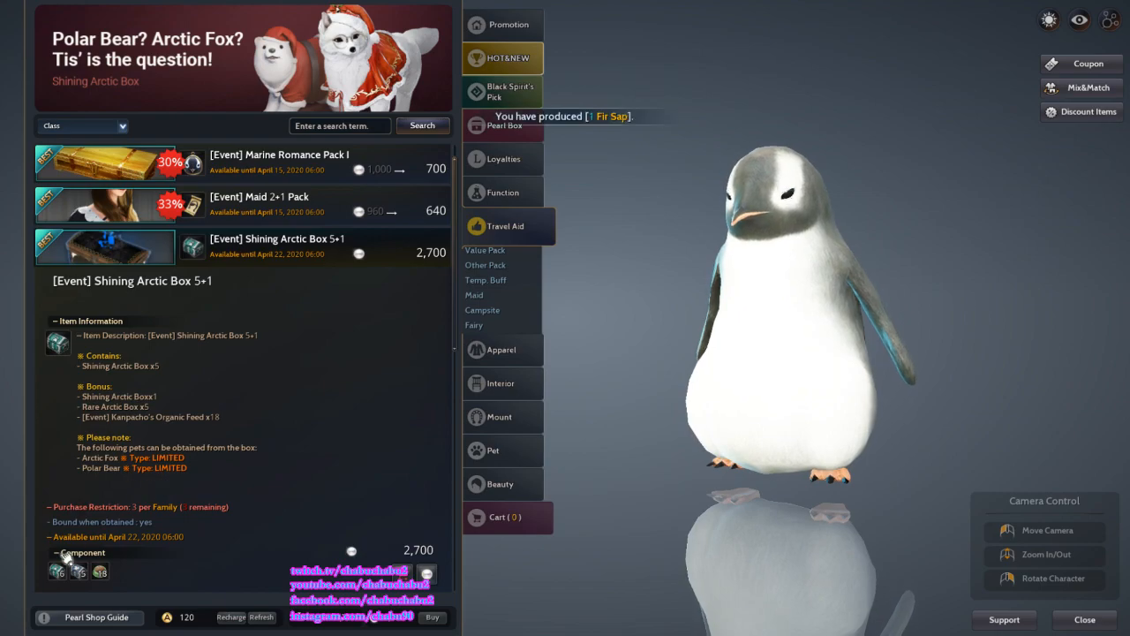
mouse_move(57, 573)
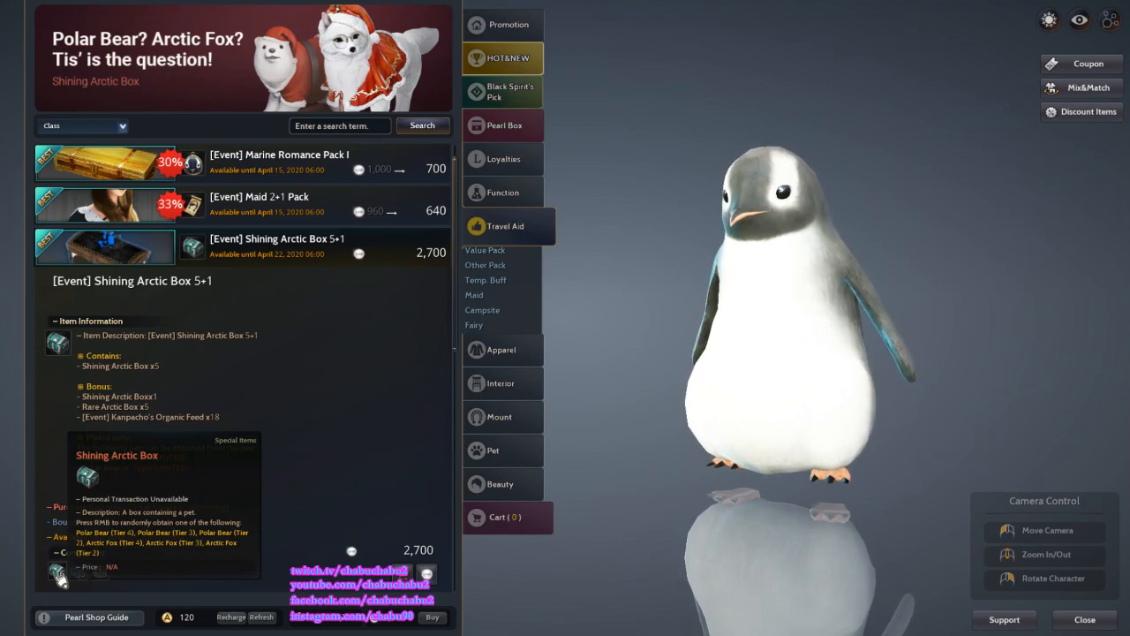
scroll(221, 398, "down", 3)
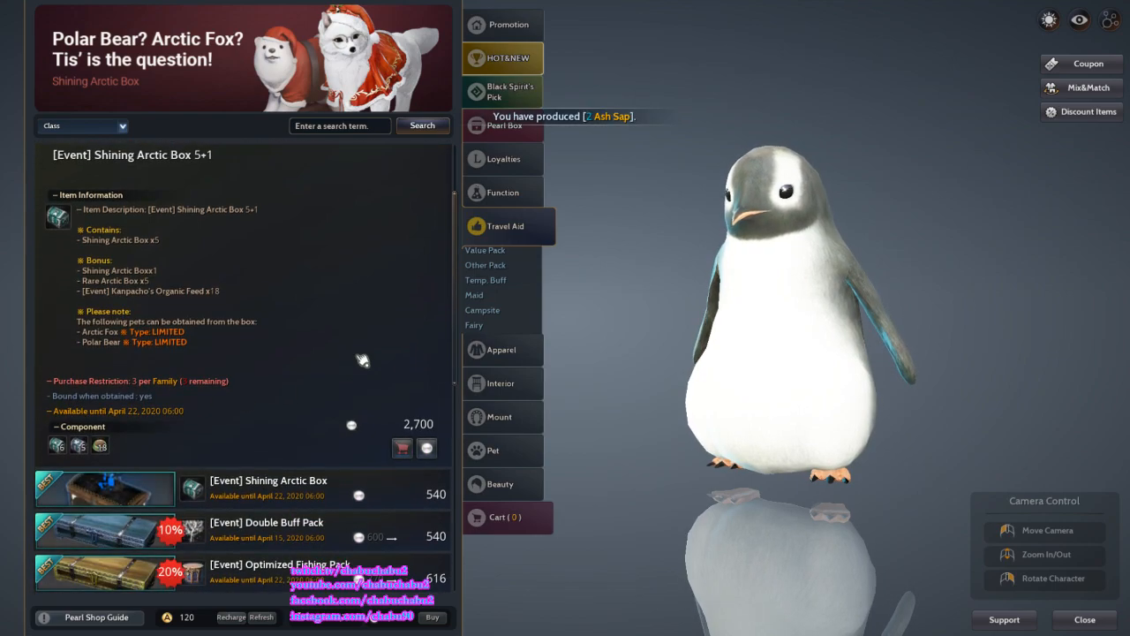
scroll(221, 398, "up", 3)
scroll(296, 430, "down", 1)
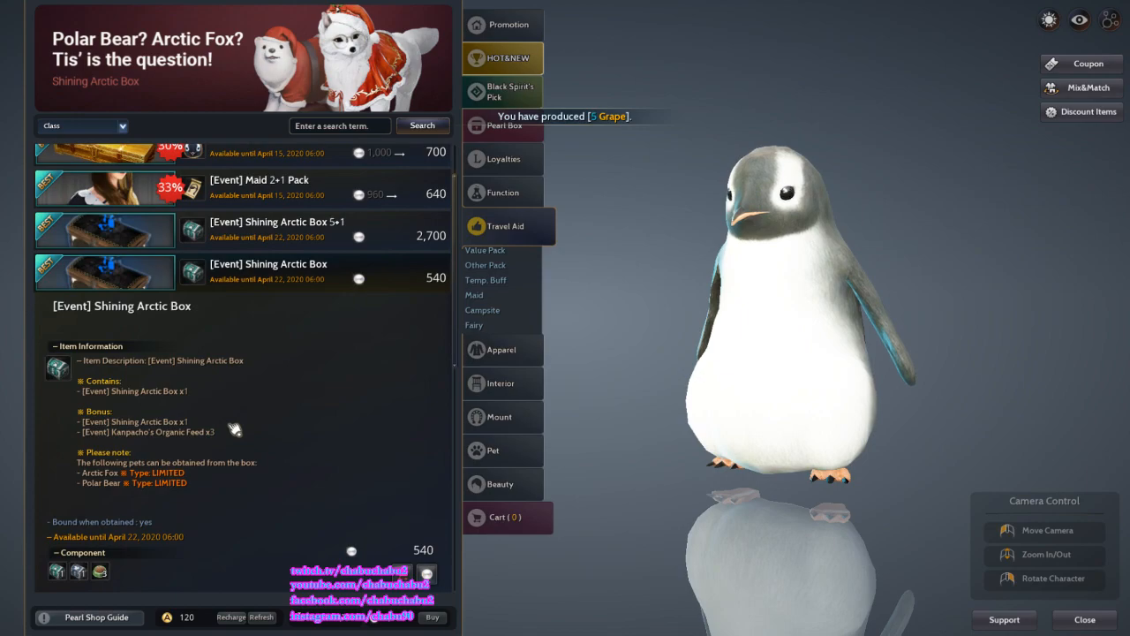
scroll(229, 414, "down", 2)
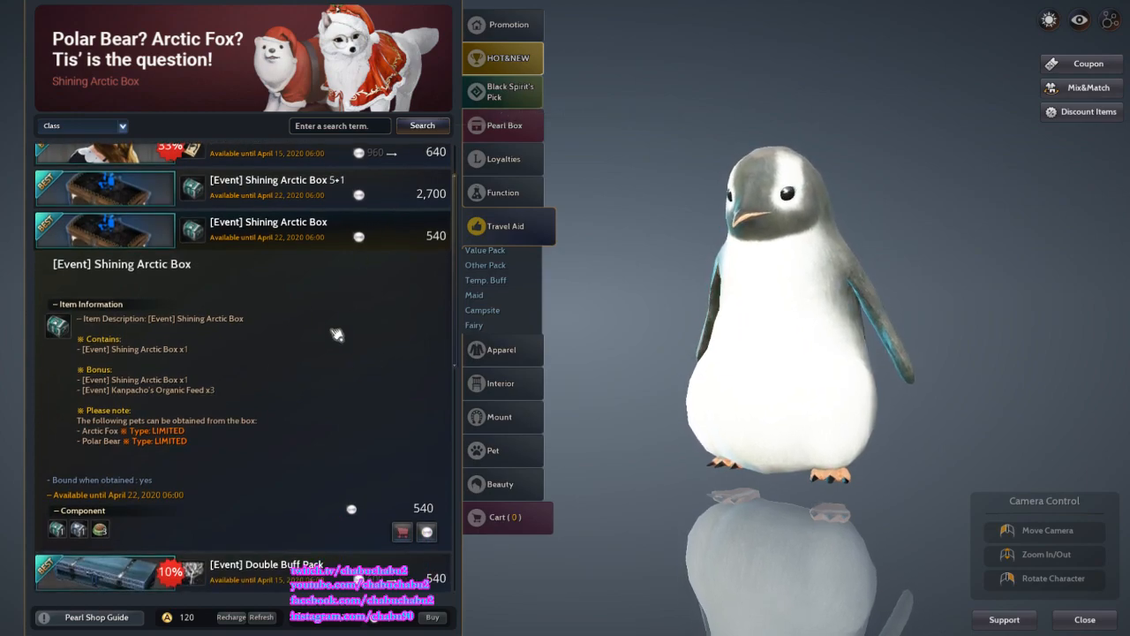
scroll(347, 325, "down", 2)
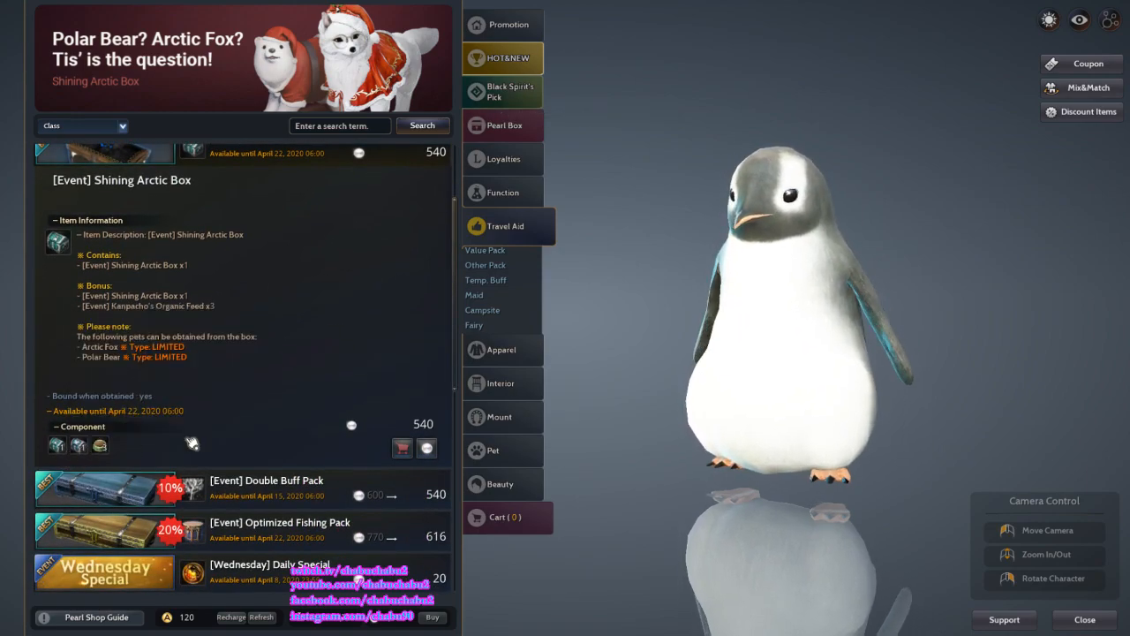
scroll(183, 390, "up", 1)
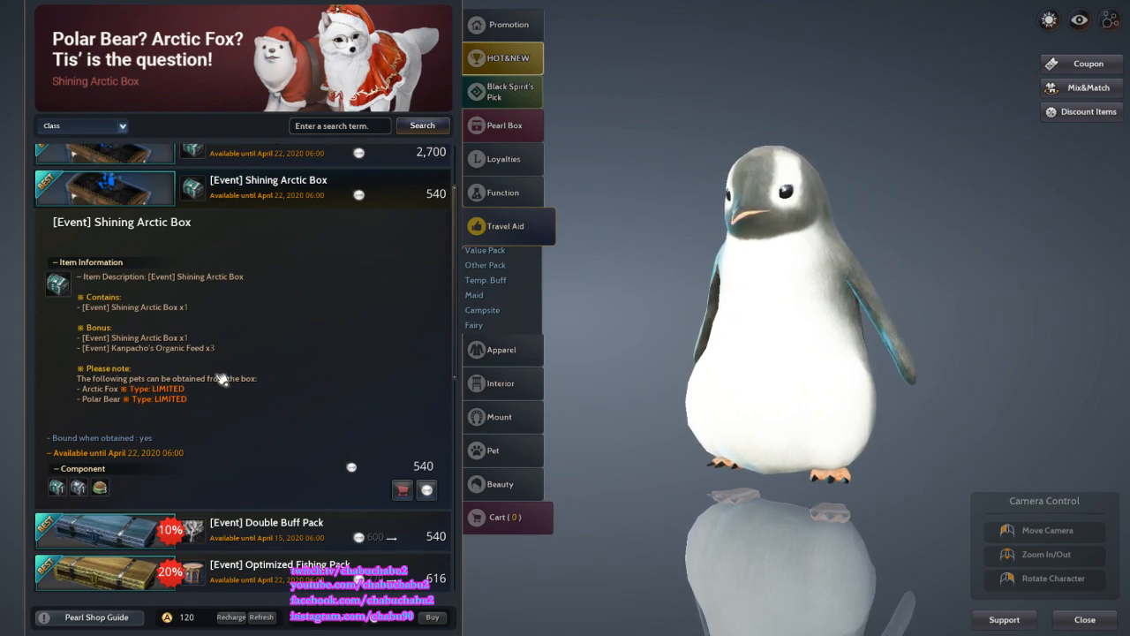
scroll(300, 371, "down", 1)
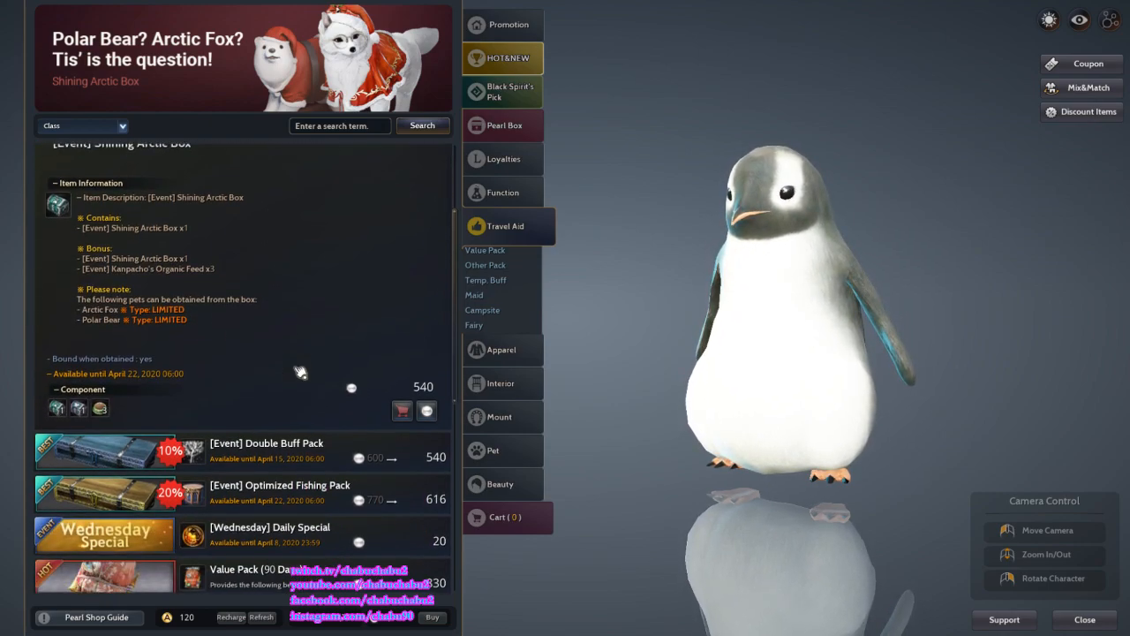
scroll(300, 371, "down", 1)
scroll(301, 370, "down", 1)
Expand the Double Buff Pack, Optimized Fishing Pack and Wednesday Daily Special details.
left_click(300, 372)
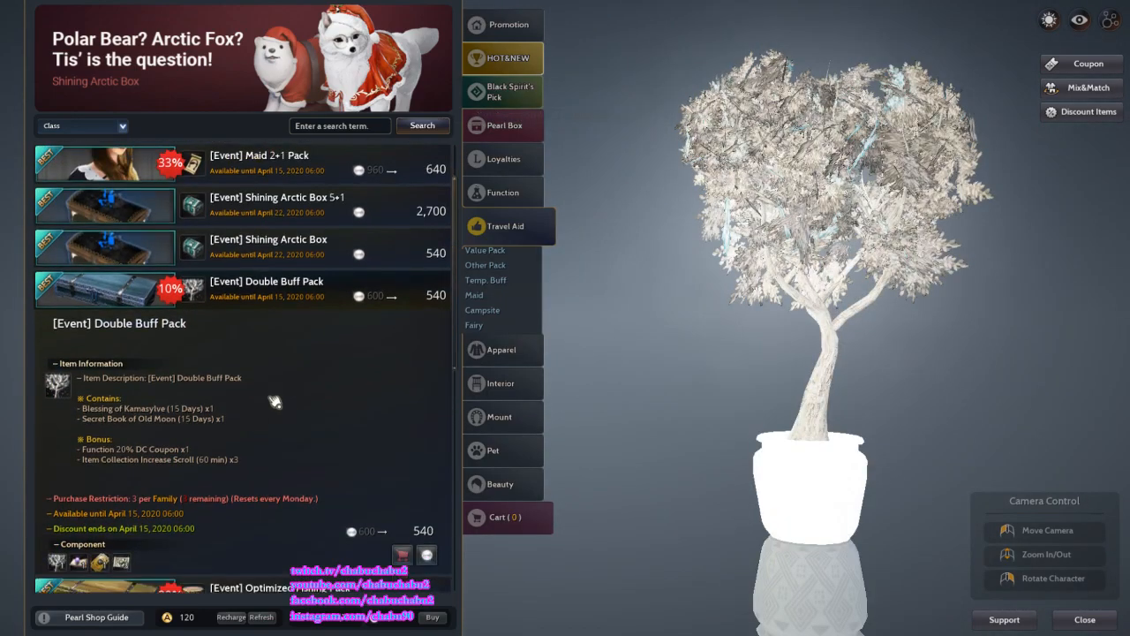
scroll(275, 402, "down", 1)
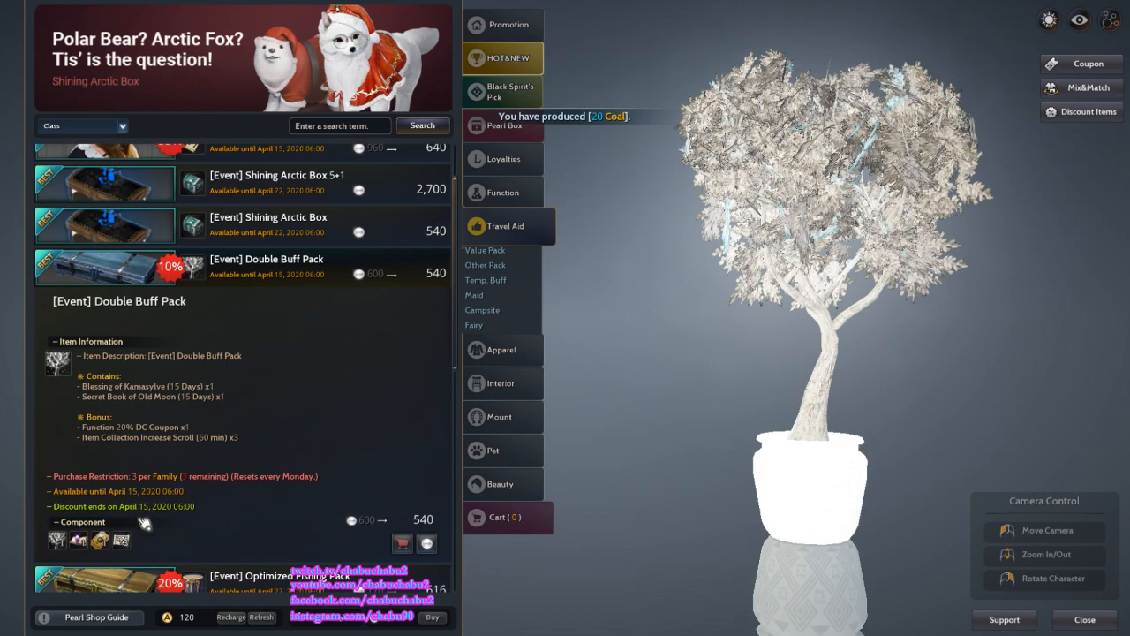
scroll(142, 526, "down", 2)
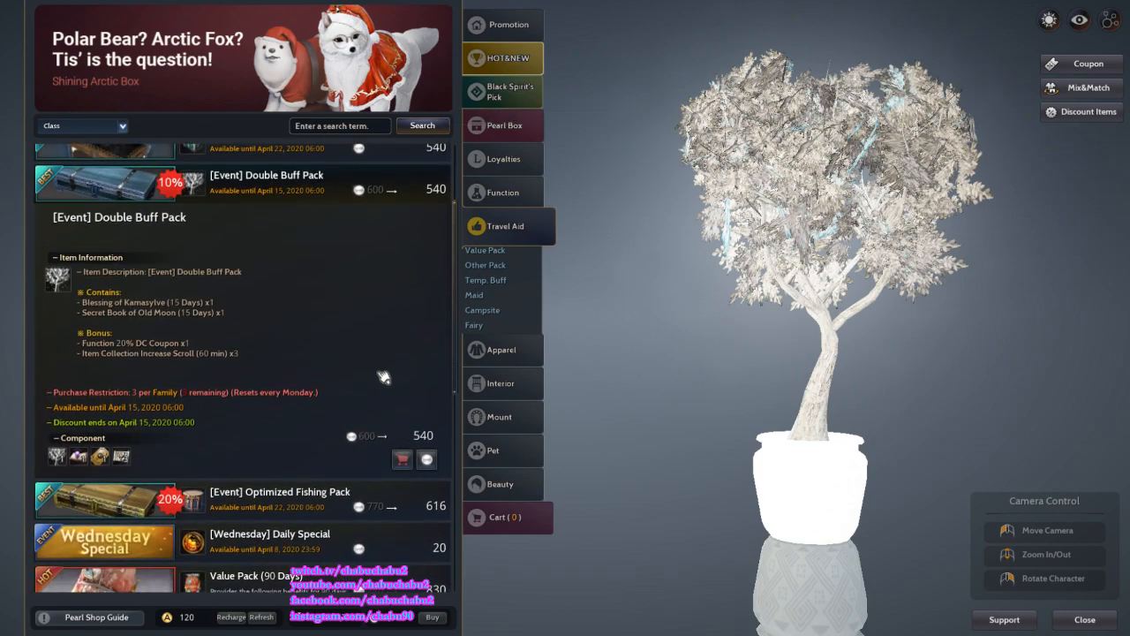
scroll(385, 376, "down", 3)
left_click(300, 318)
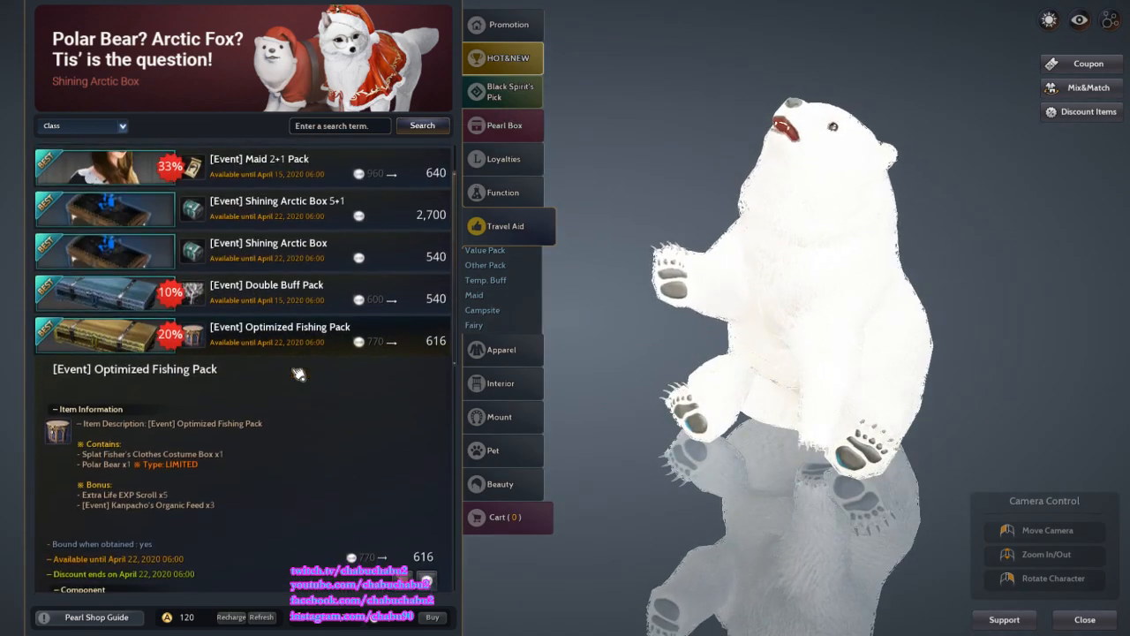
scroll(298, 373, "down", 2)
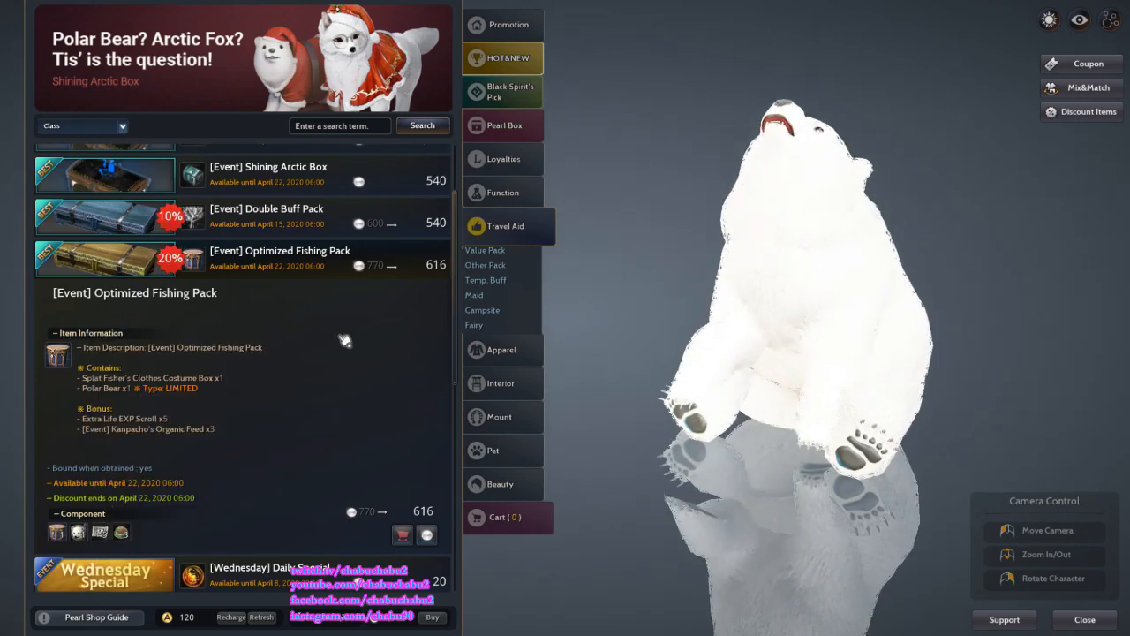
scroll(273, 371, "up", 3)
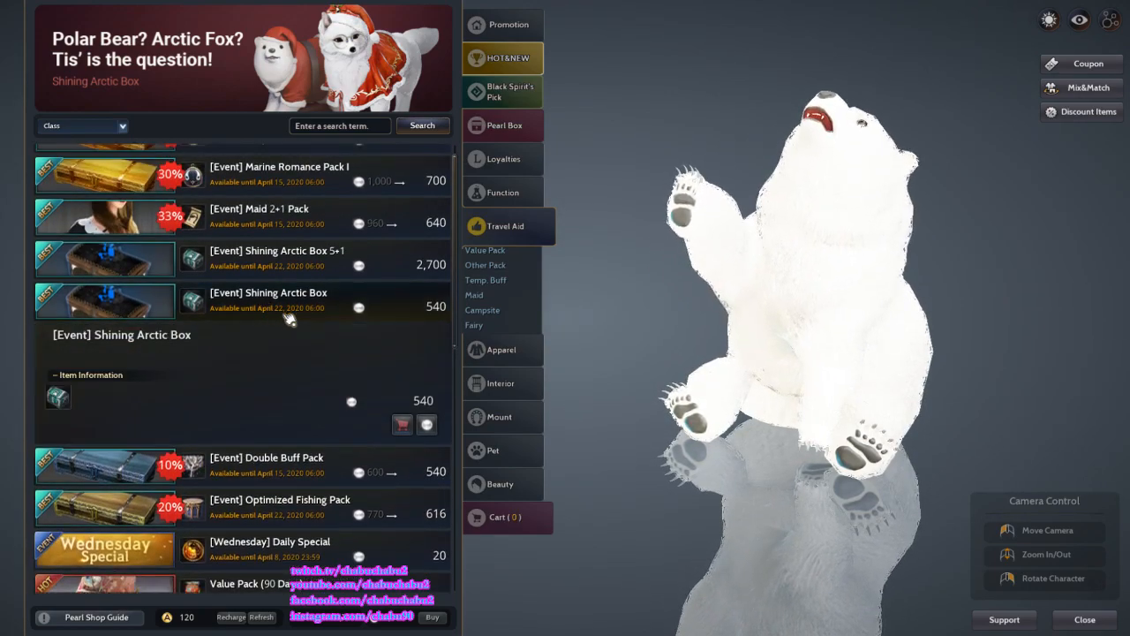
scroll(300, 323, "down", 3)
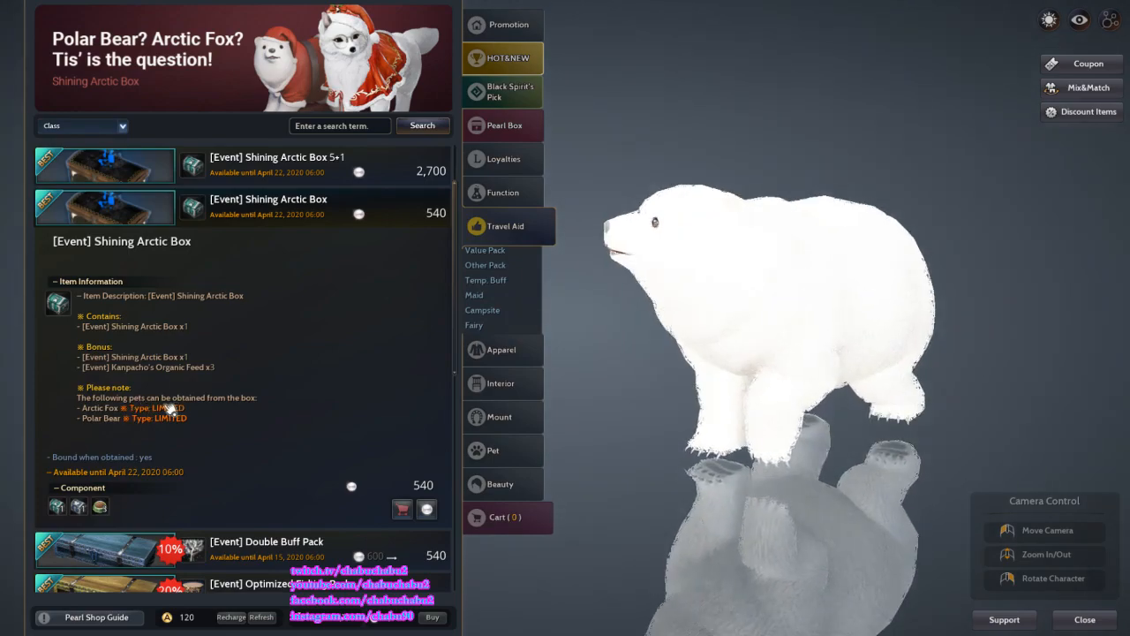
scroll(171, 408, "down", 2)
scroll(221, 353, "down", 2)
scroll(265, 291, "down", 1)
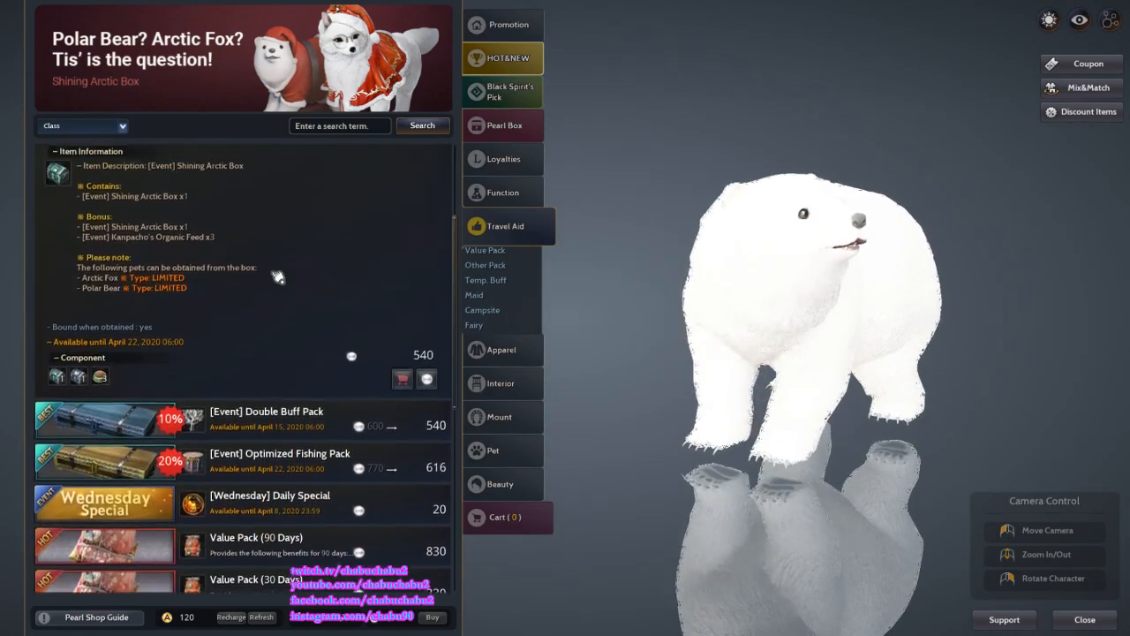
scroll(277, 276, "down", 1)
scroll(297, 269, "down", 2)
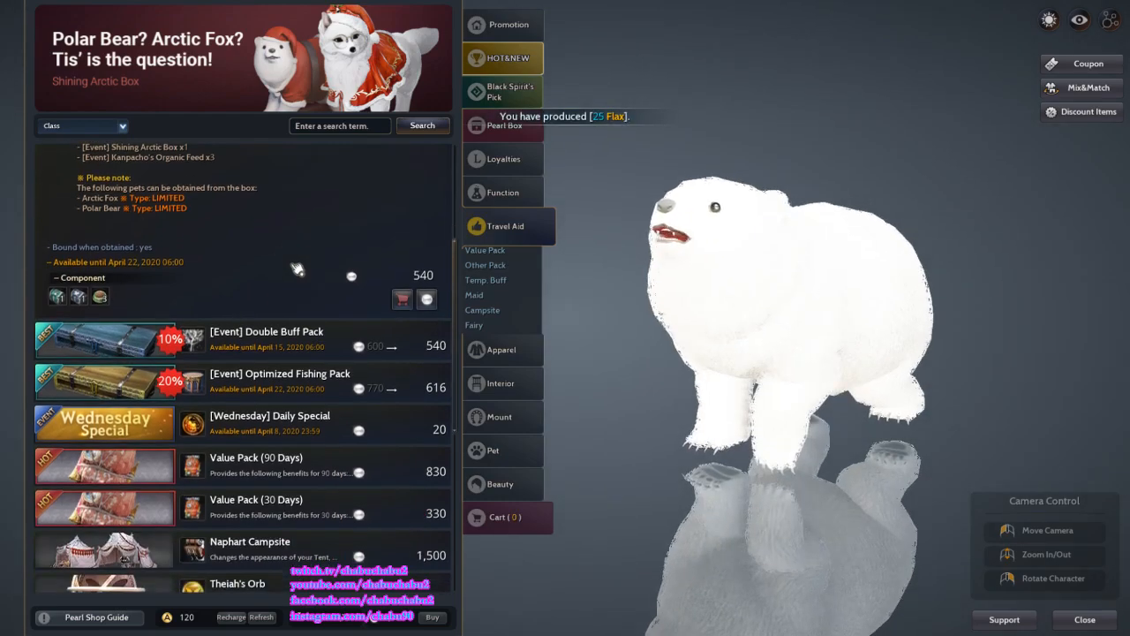
scroll(298, 268, "down", 1)
left_click(300, 362)
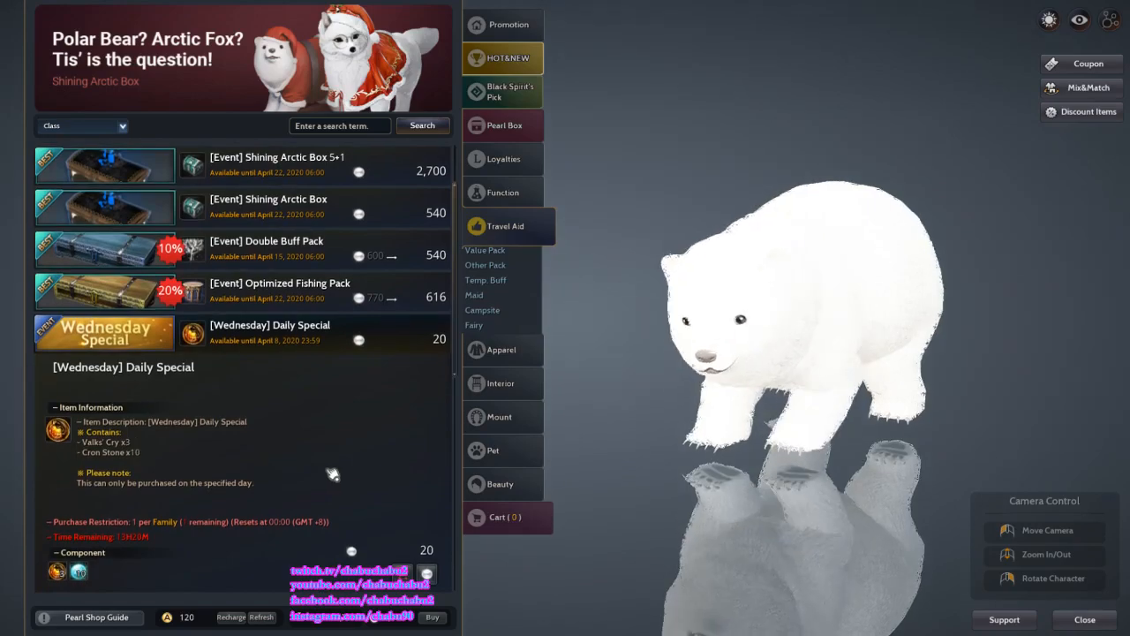
Browse the Pearl Shop's Apparel, Interior and Mount categories.
left_click(500, 350)
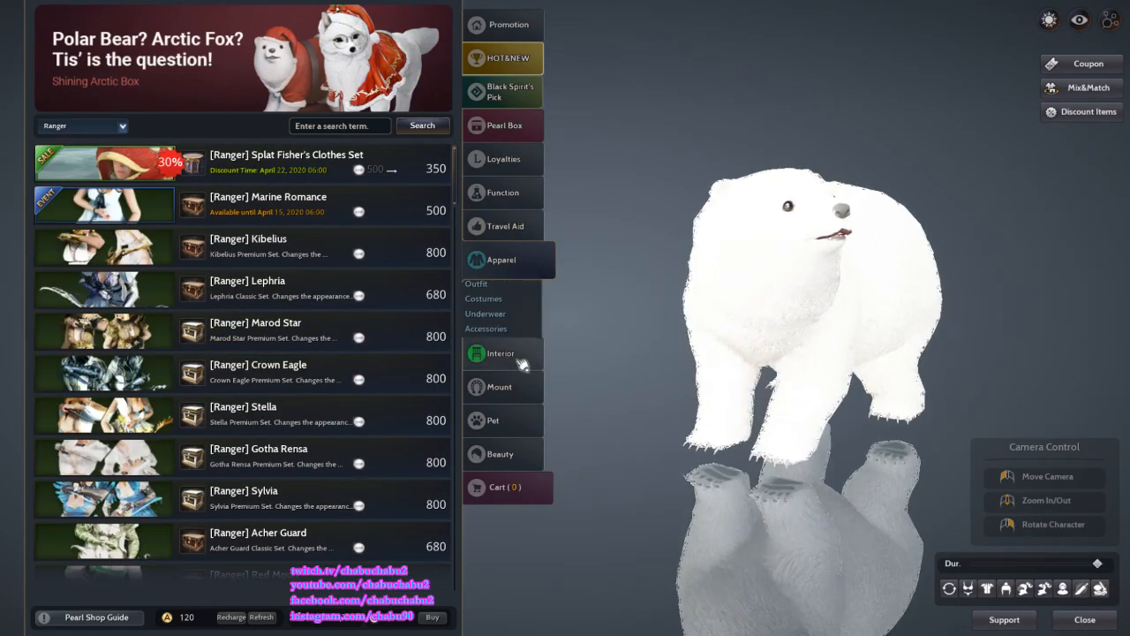
left_click(500, 353)
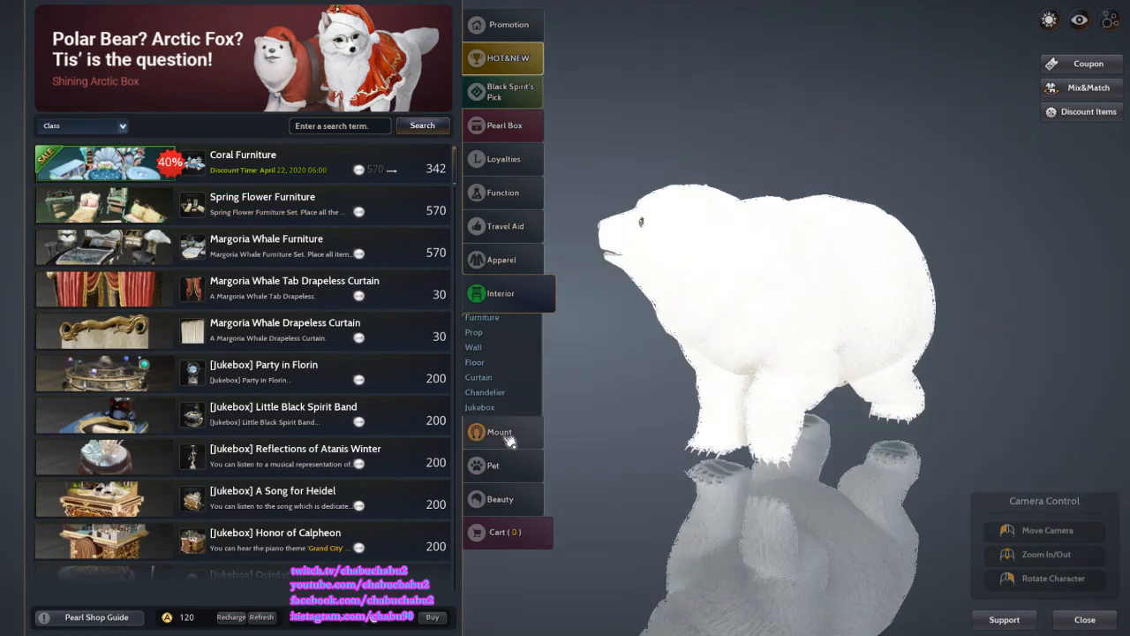
left_click(499, 431)
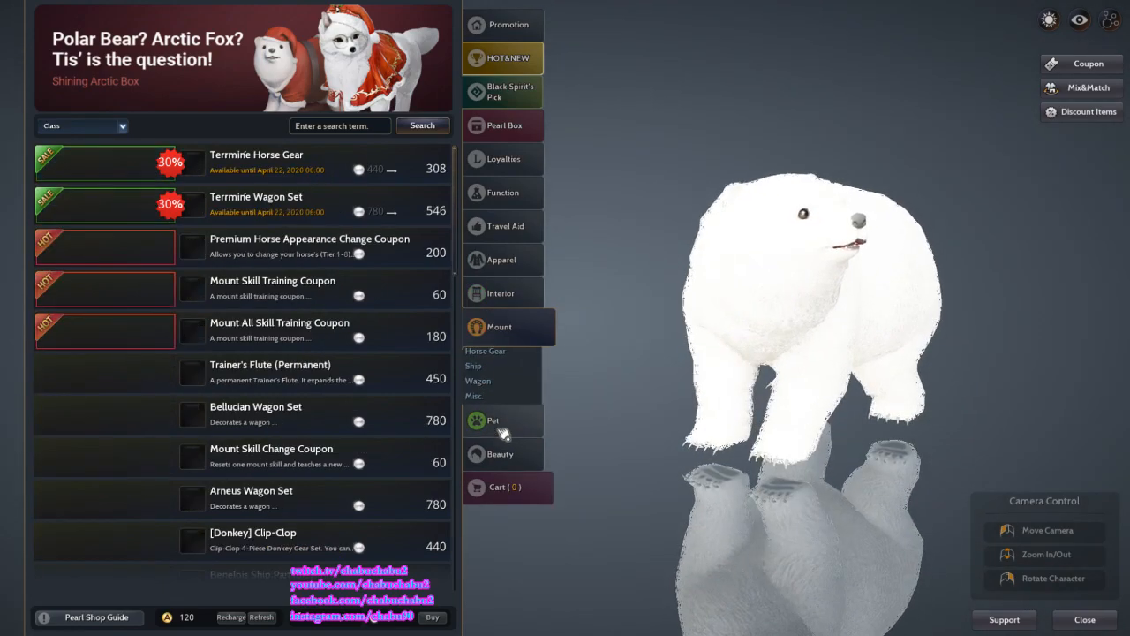
Preview the discounted Terrmian horse gear and wagon sets, then move to the Pet category.
left_click(285, 166)
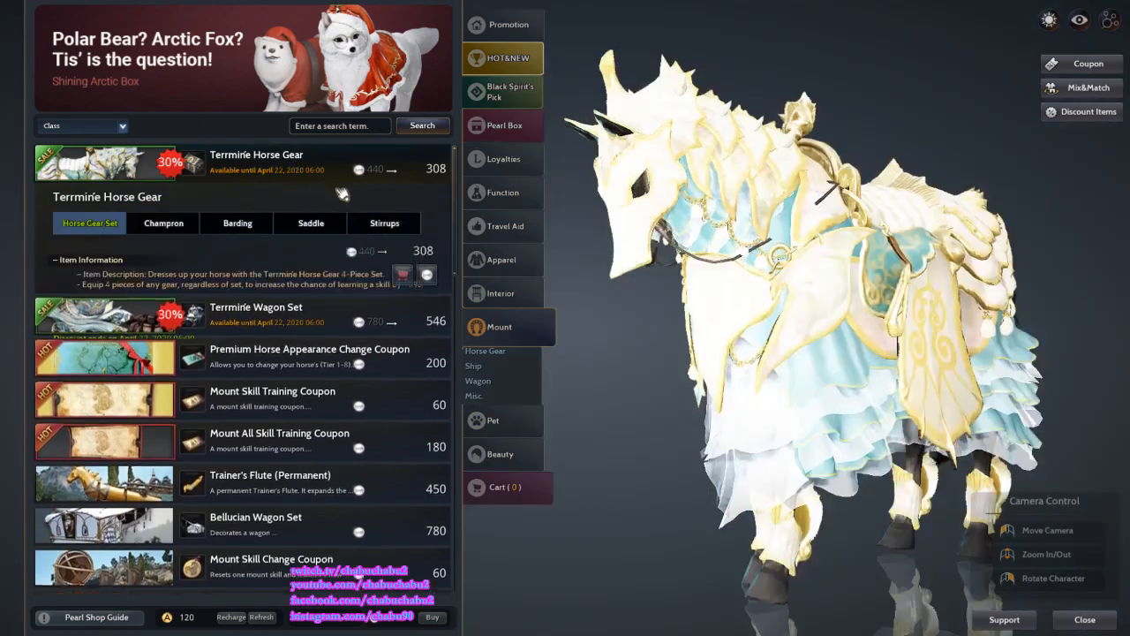
left_click(265, 410)
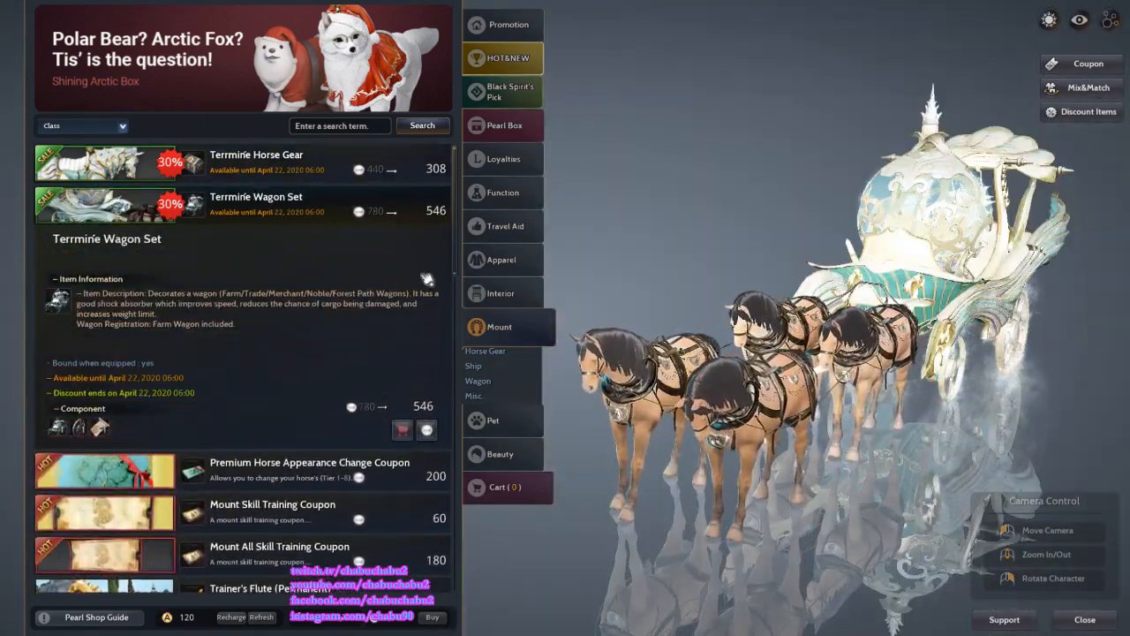
left_click(492, 420)
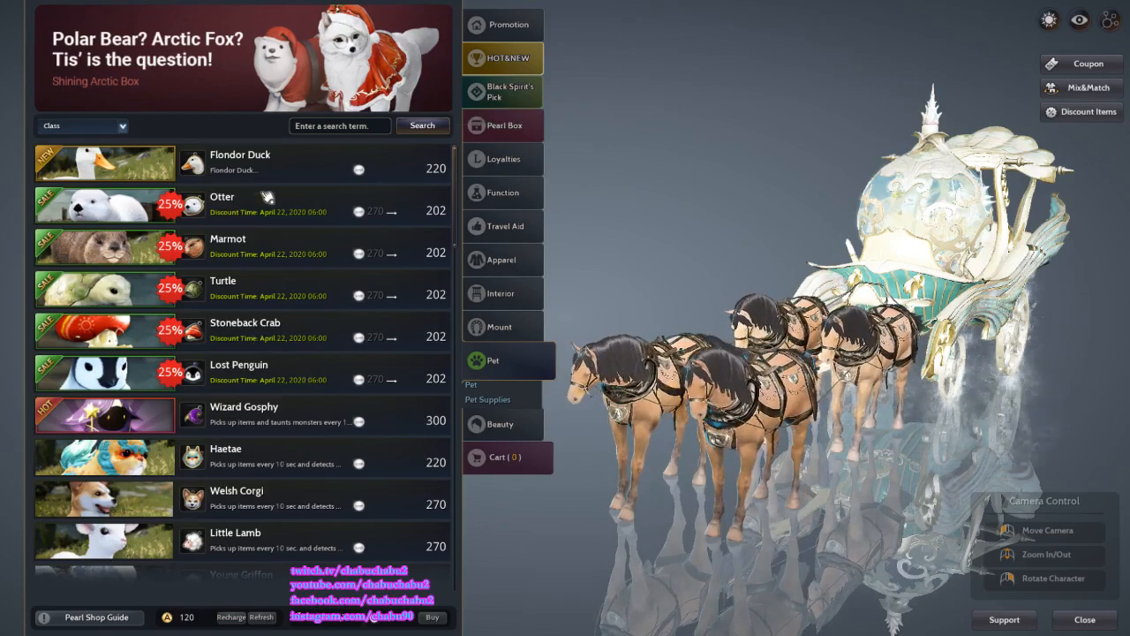
View the Flondor Duck details, reposition its preview, and close the Pearl Shop.
left_click(241, 168)
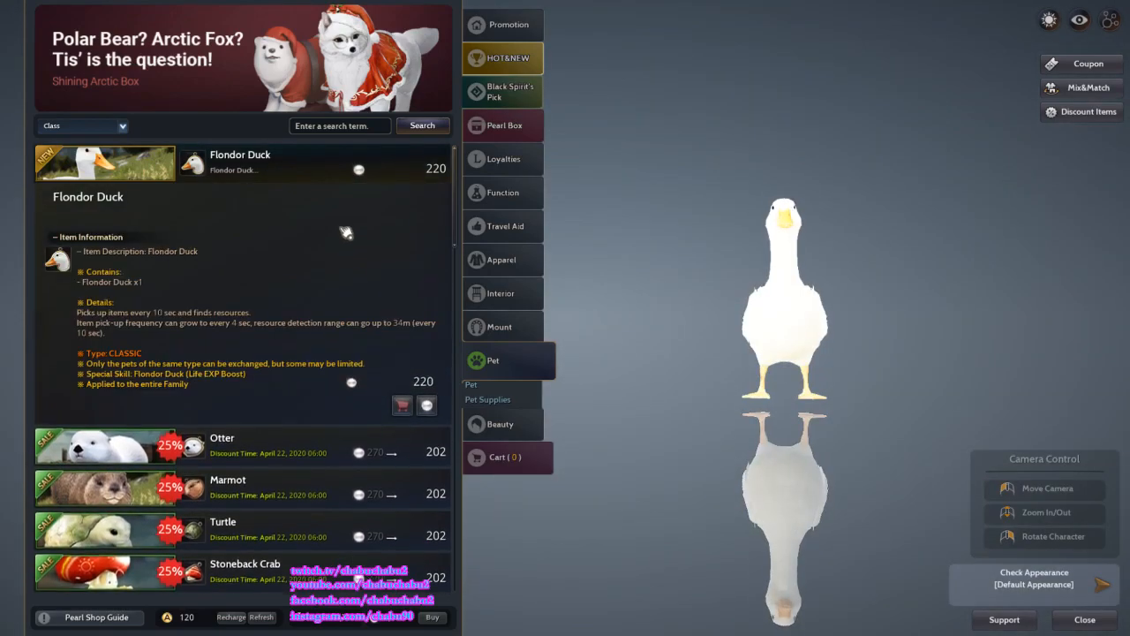
left_click_drag(775, 369, 581, 434)
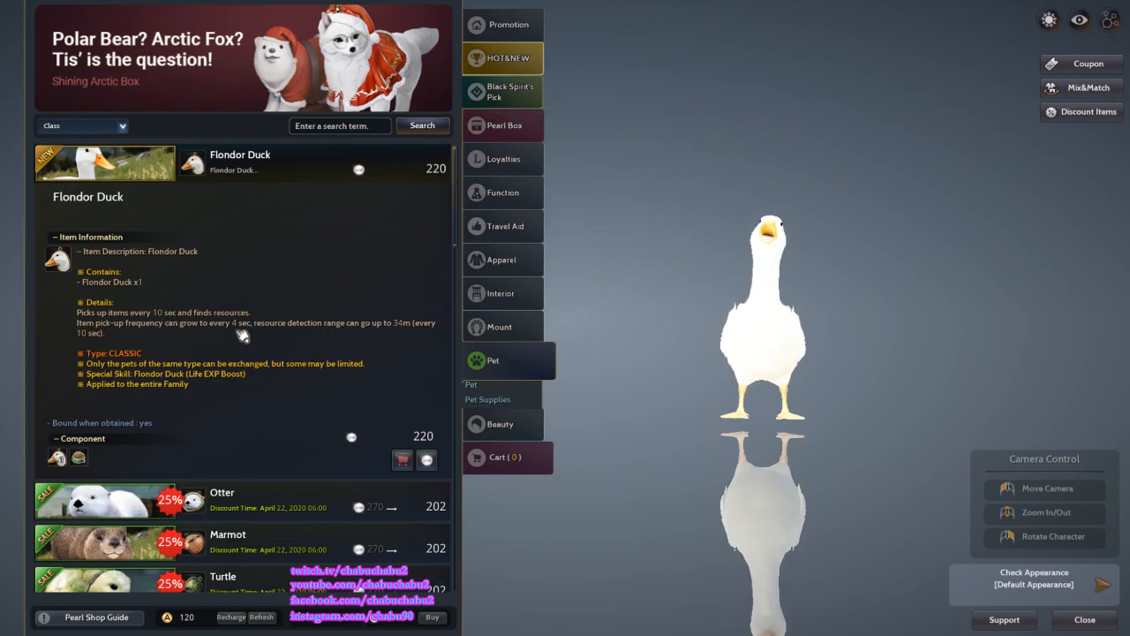
scroll(258, 336, "down", 4)
scroll(259, 336, "down", 4)
scroll(309, 337, "down", 4)
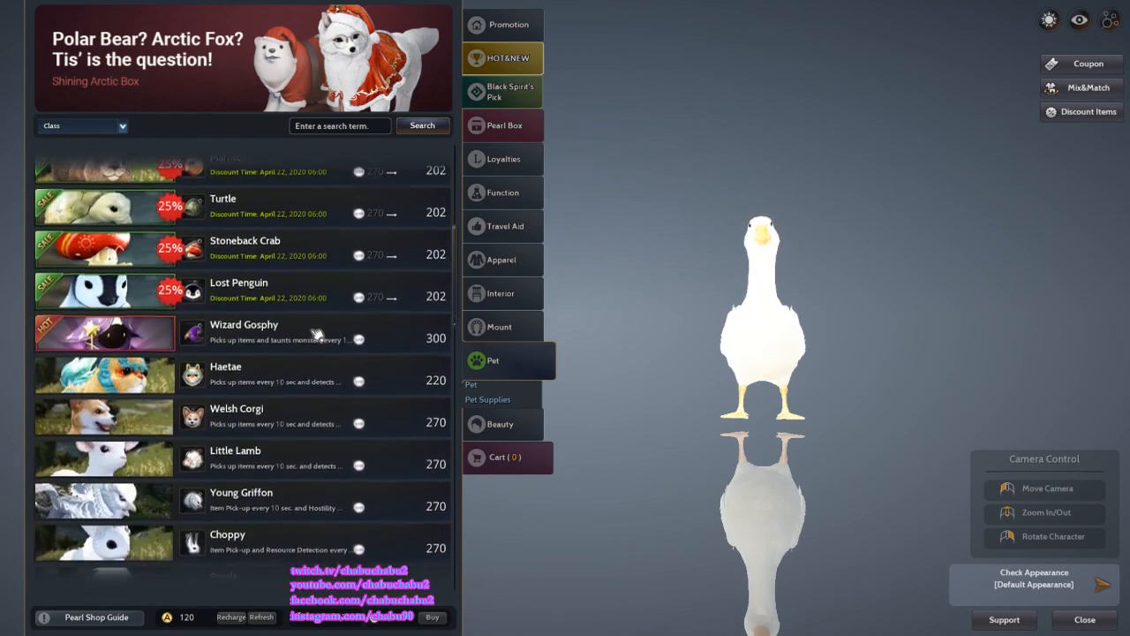
scroll(309, 337, "down", 2)
left_click(1079, 621)
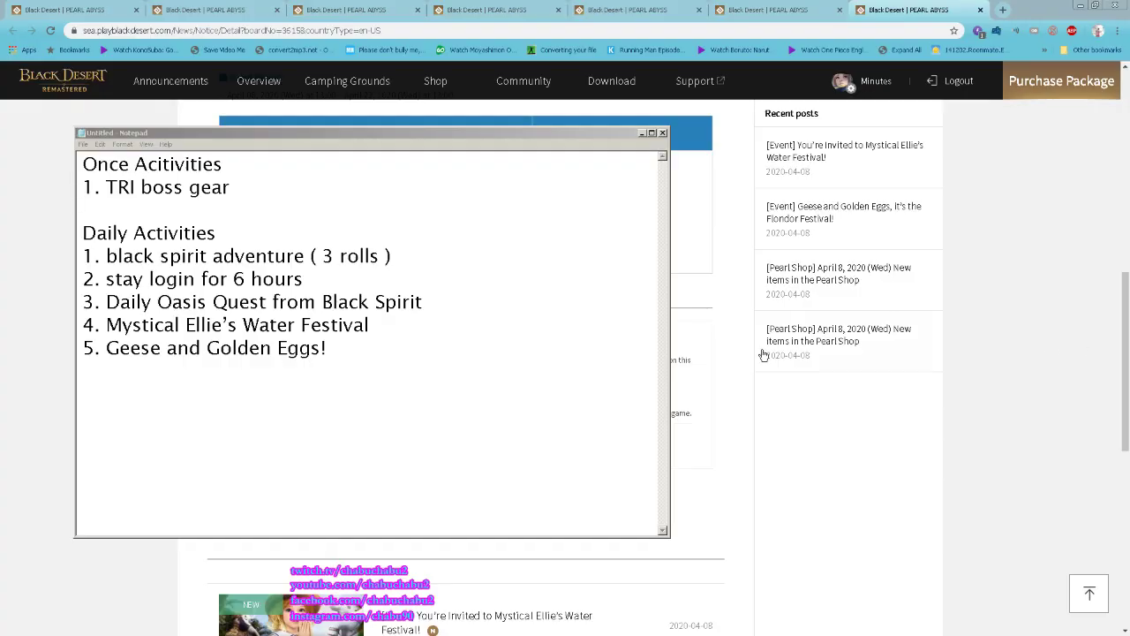
left_click(432, 304)
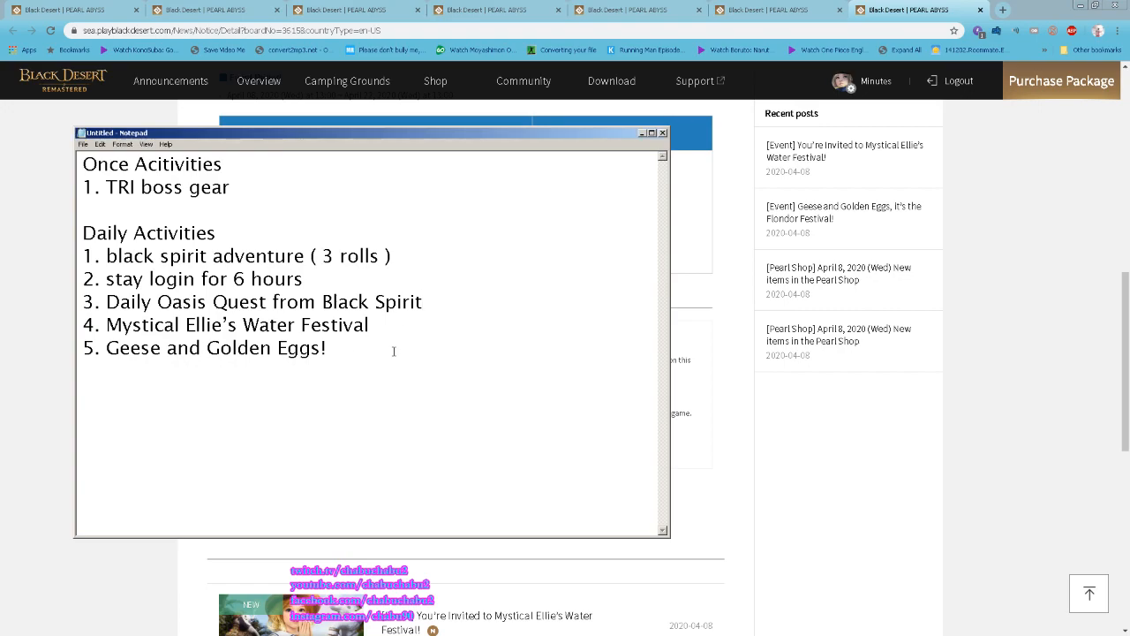
left_click_drag(159, 179, 82, 163)
left_click(239, 188)
left_click_drag(231, 187, 35, 169)
left_click(300, 189)
left_click_drag(33, 278, 33, 257)
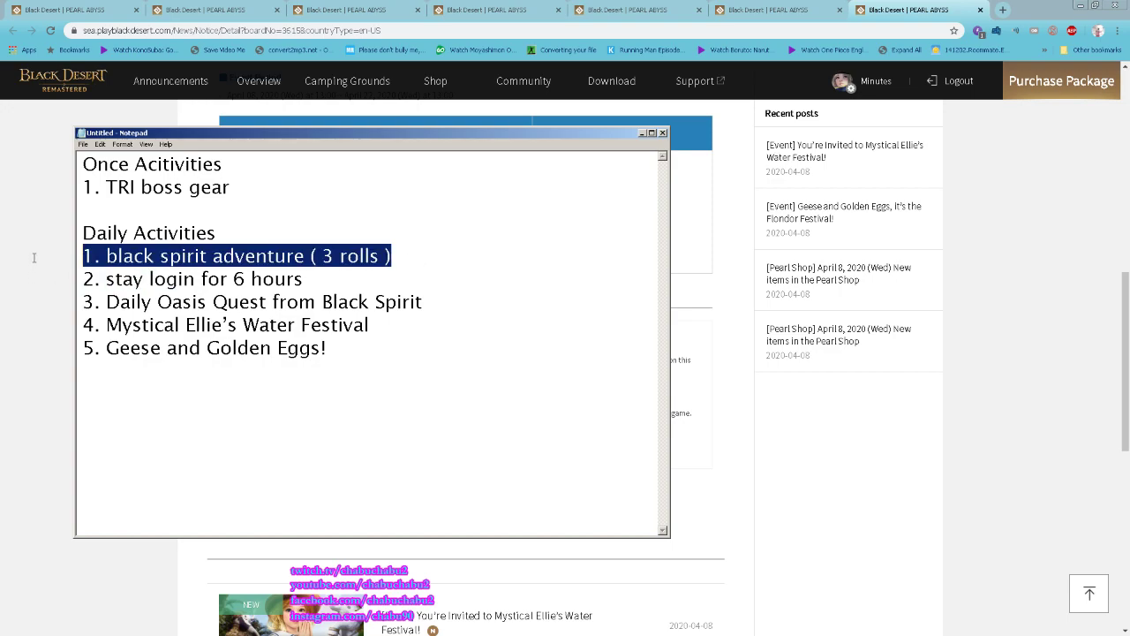
left_click(426, 262)
left_click_drag(303, 279, 137, 279)
left_click(304, 279)
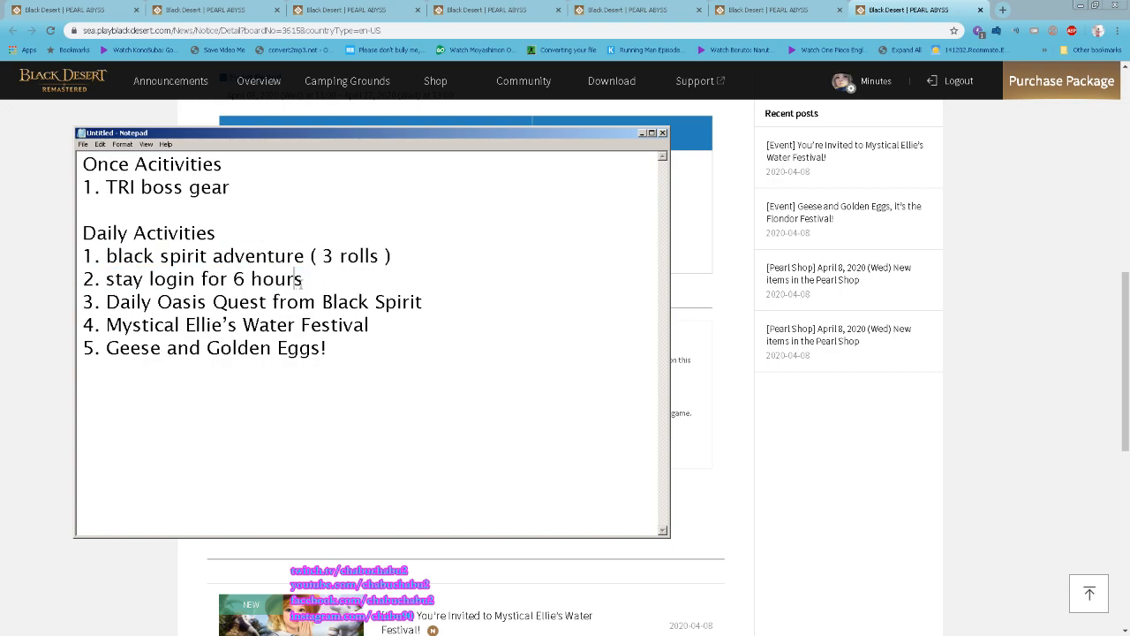
left_click_drag(303, 279, 82, 279)
left_click(289, 279)
left_click_drag(424, 302, 97, 302)
left_click(433, 301)
left_click_drag(370, 325, 101, 325)
left_click_drag(279, 334, 195, 349)
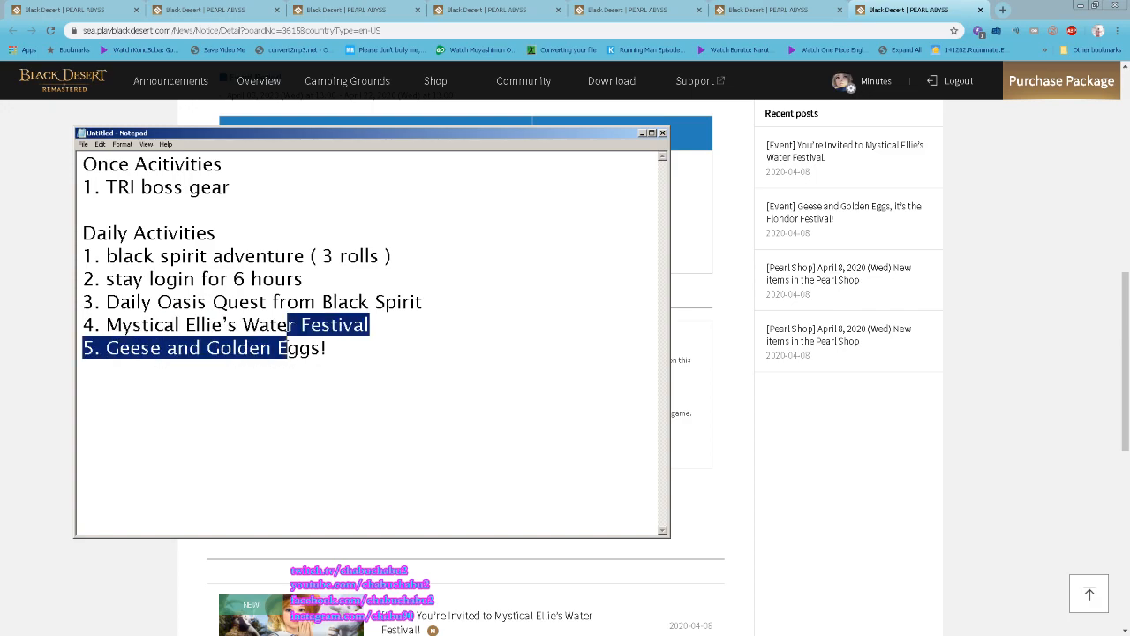
left_click(142, 325)
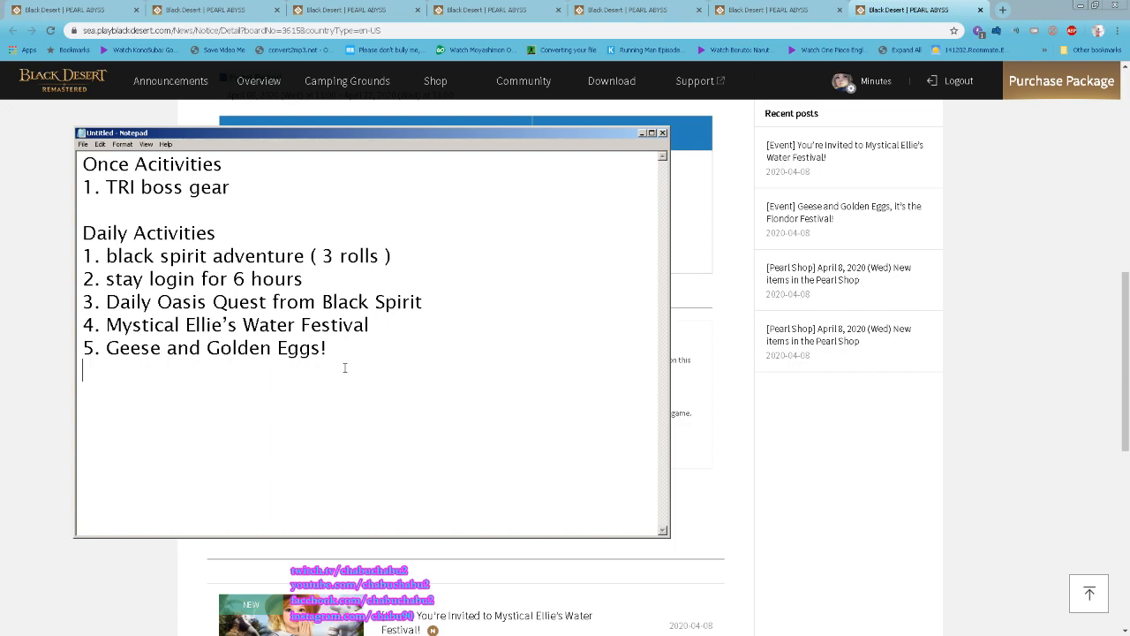
left_click_drag(328, 348, 106, 347)
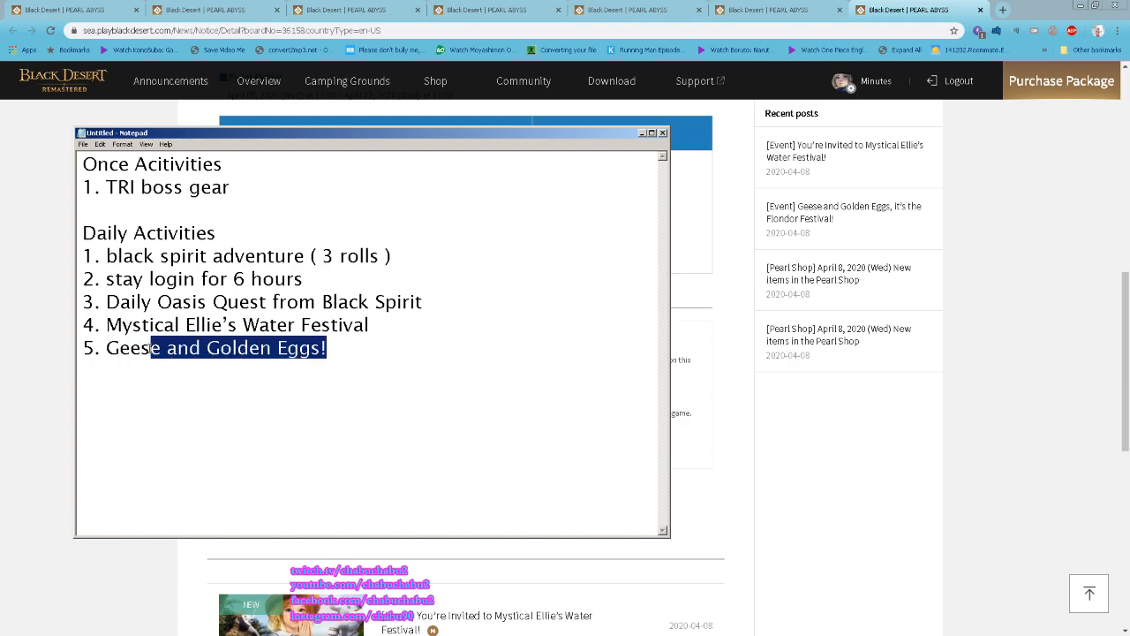
left_click(344, 380)
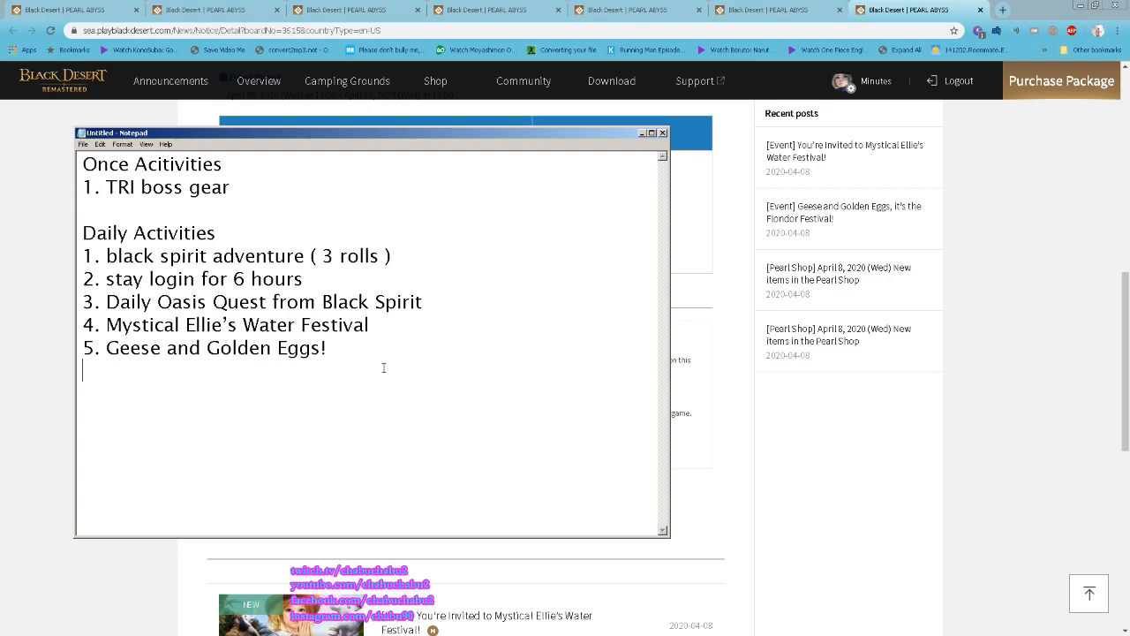